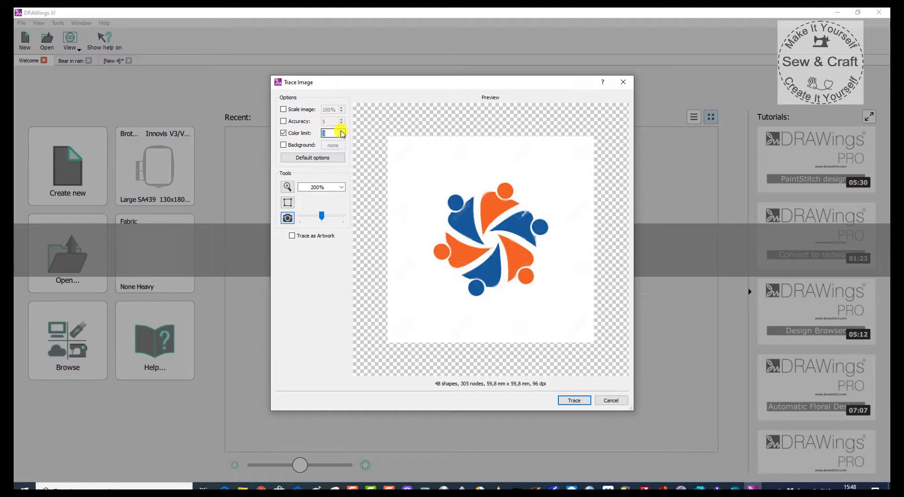
Step: Trace the logo image into embroidery shapes and delete the traced white background square
left_click(574, 401)
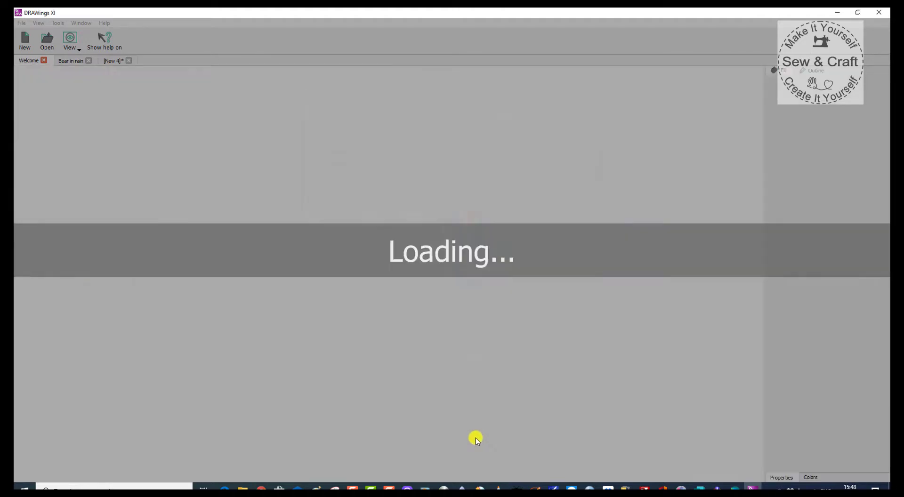
left_click(403, 290)
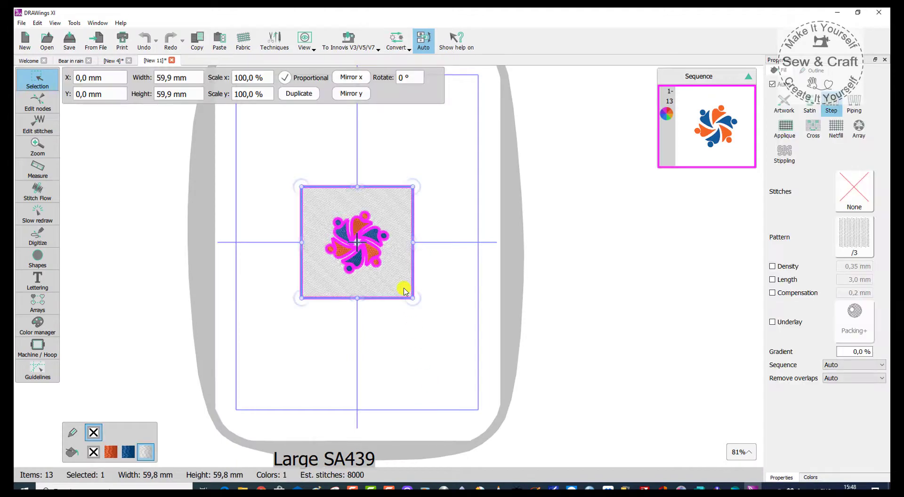
key("Delete")
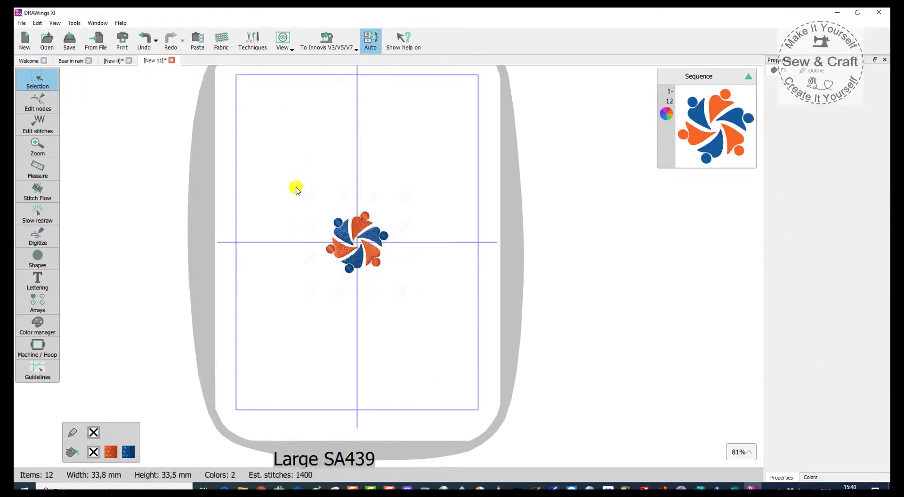
Step: Resize all the remaining logo shapes together proportionally to a width of 55 mm
left_click_drag(296, 196, 430, 260)
triple_click(156, 77)
type("55")
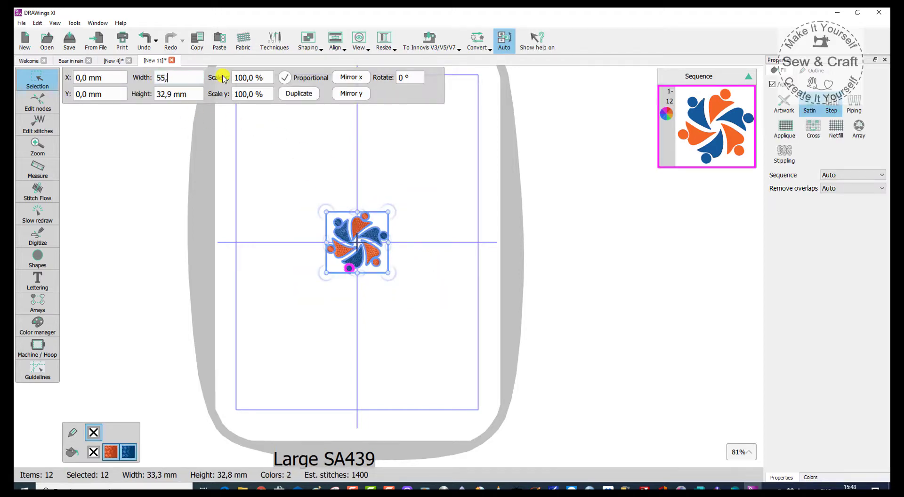
type(",00")
key("Return")
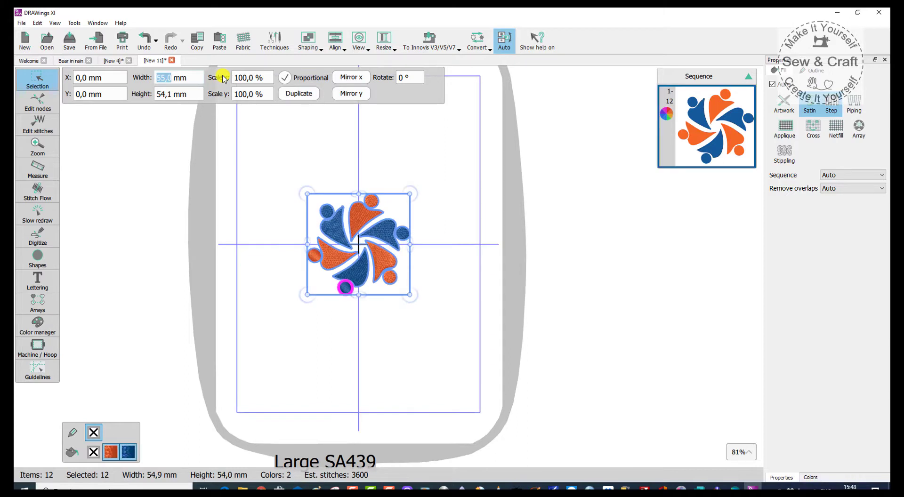
Step: Add the lettering "CORPORATE SOLUTIONS" above the logo in Arial at font size 10
mouse_move(43, 83)
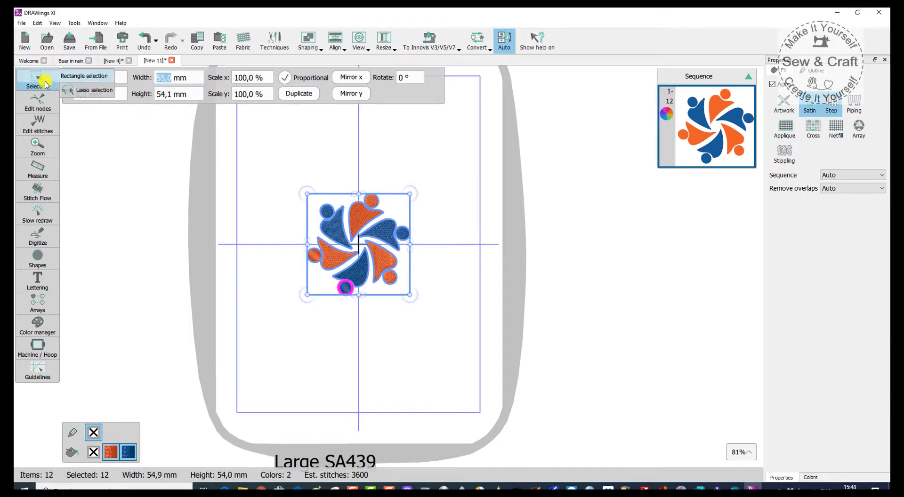
mouse_move(51, 275)
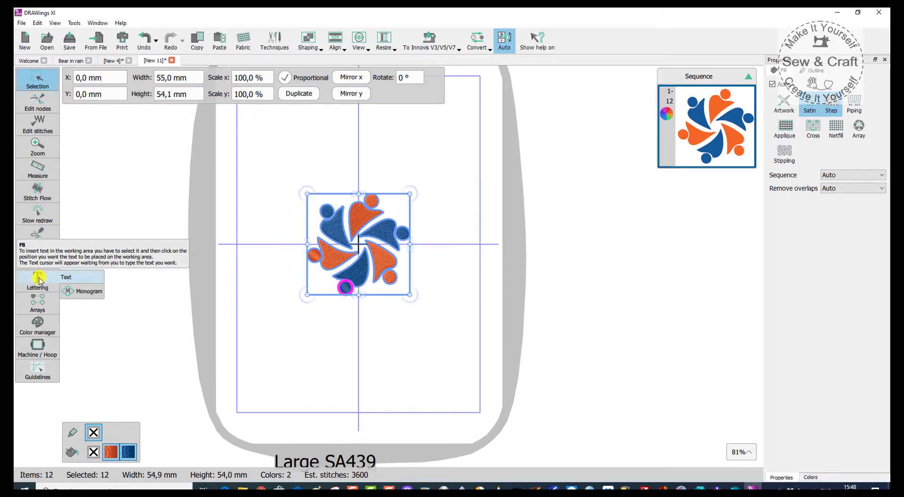
left_click(40, 281)
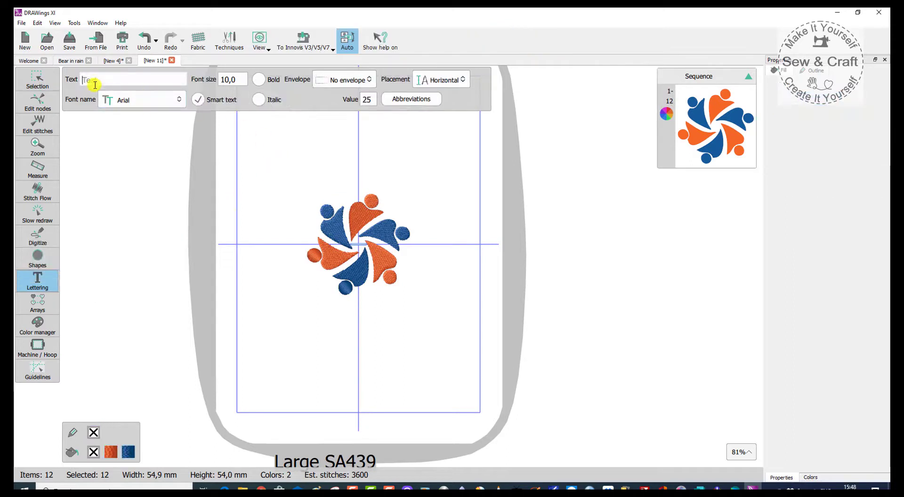
left_click(241, 176)
type("CORPORATE SOL")
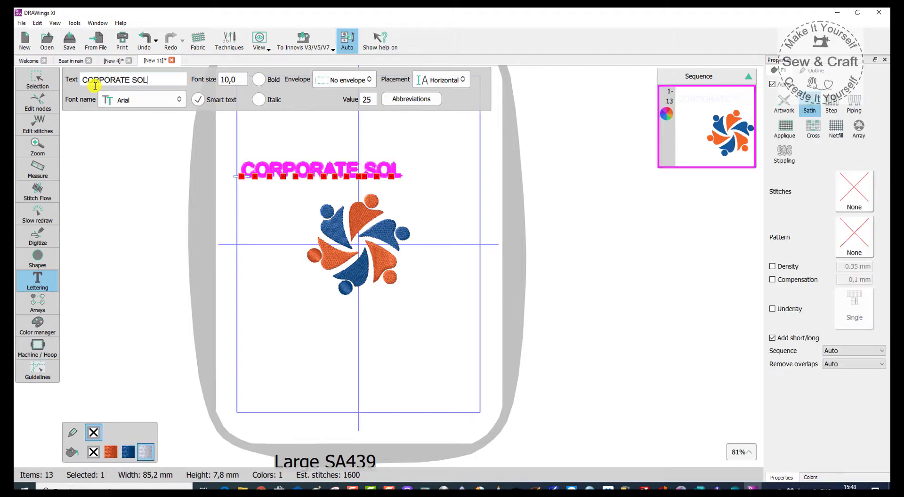
type("UTIONS")
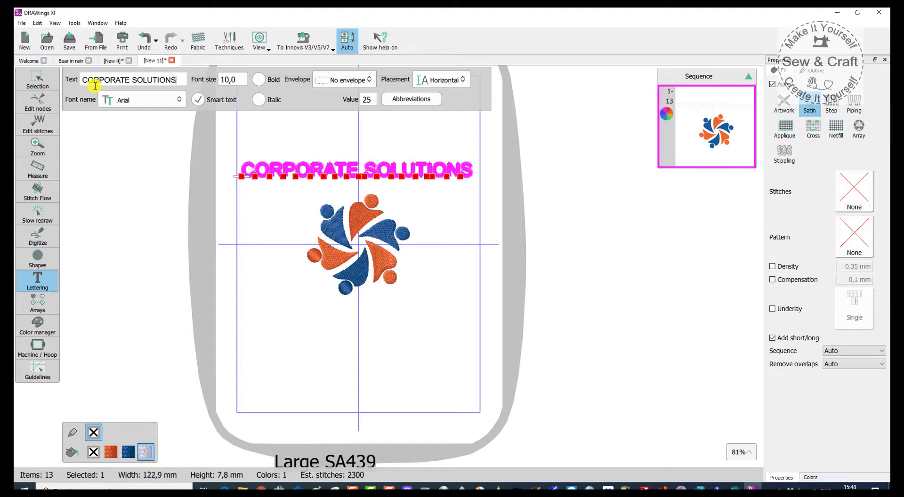
left_click(179, 100)
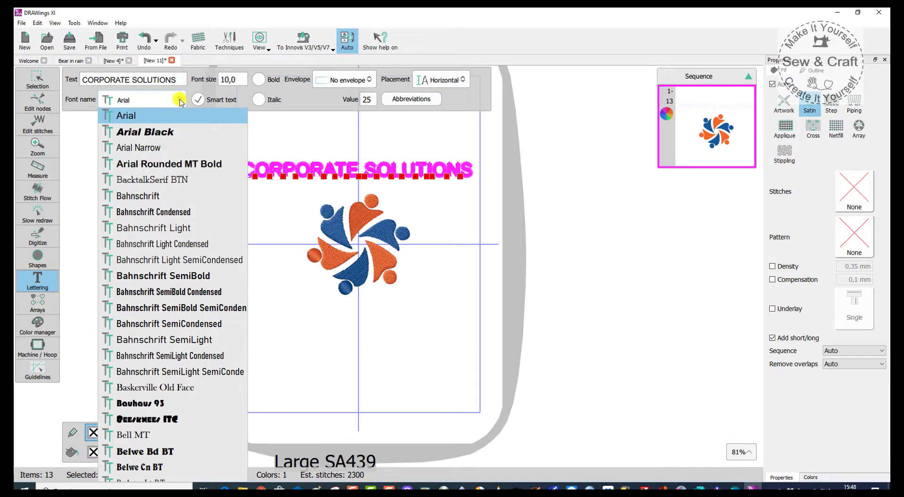
left_click(259, 119)
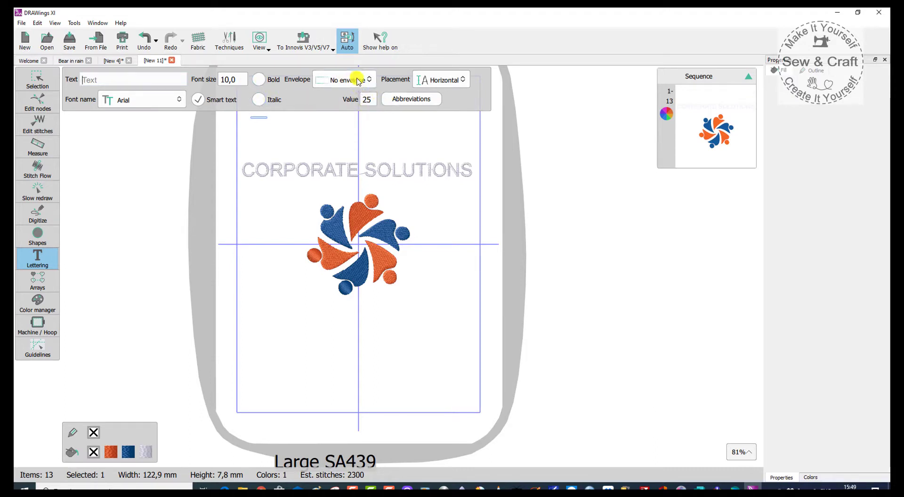
Step: Set the placement of the CORPORATE SOLUTIONS lettering to On arc
left_click(466, 81)
left_click(433, 135)
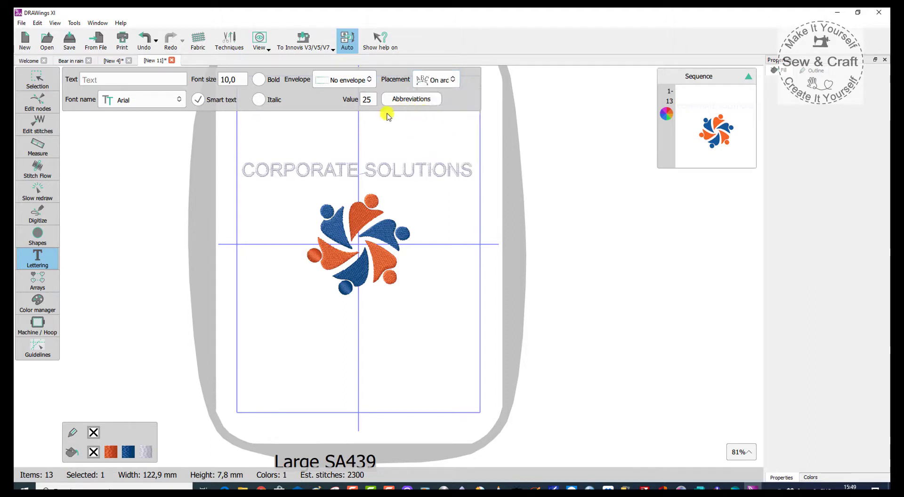
left_click(328, 174)
left_click(452, 80)
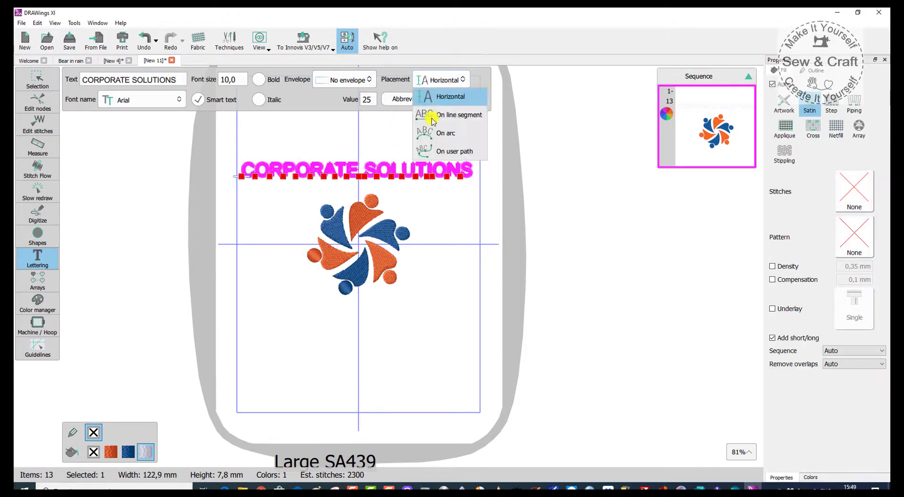
left_click(436, 134)
Step: Move the arched lettering down to the logo and reshape its arc around the upper half, about 92 mm wide and 47 mm high
scroll(420, 146, "up", 3)
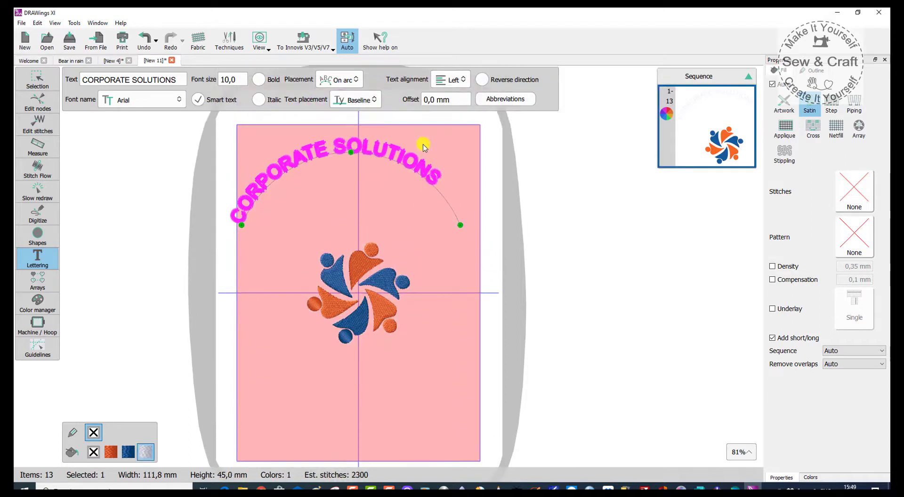
left_click_drag(362, 193, 387, 275)
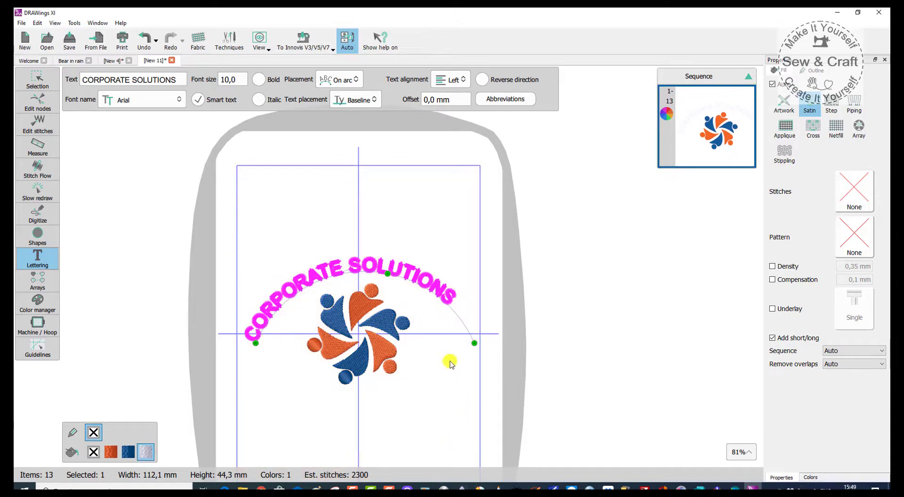
left_click_drag(474, 344, 438, 406)
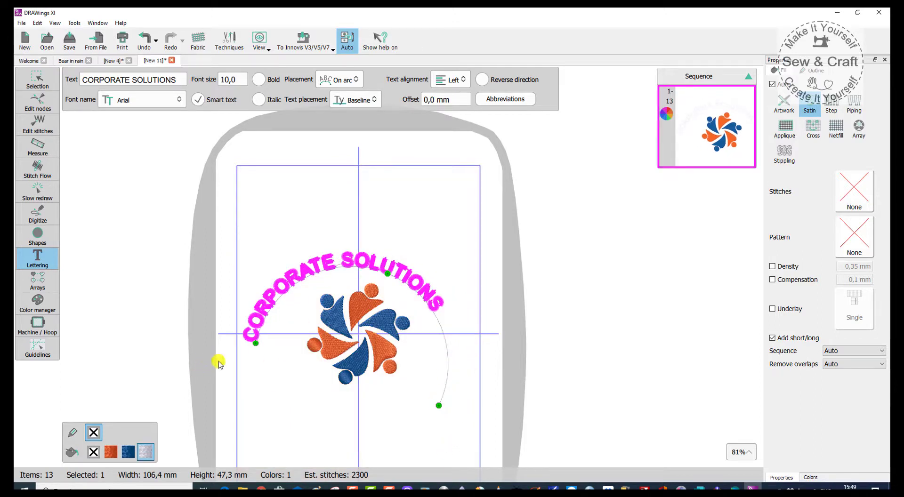
left_click_drag(254, 341, 286, 339)
left_click_drag(438, 405, 400, 400)
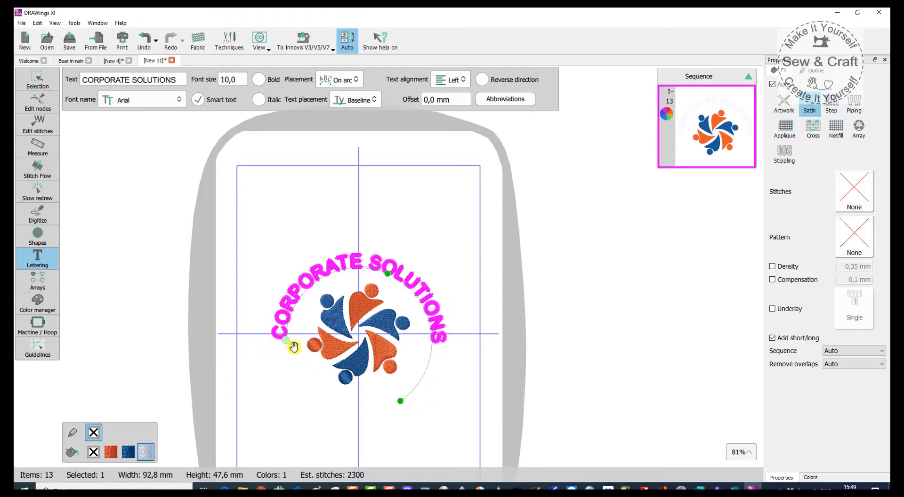
left_click_drag(284, 342, 287, 343)
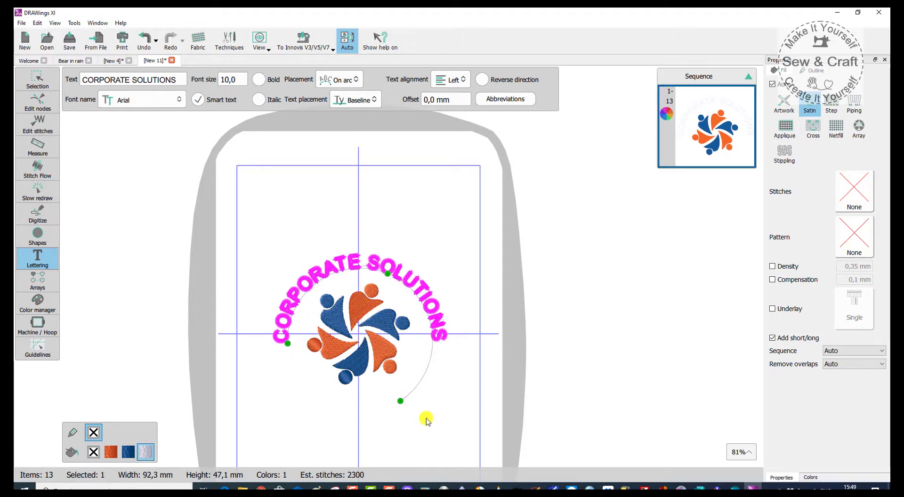
left_click_drag(397, 407, 387, 405)
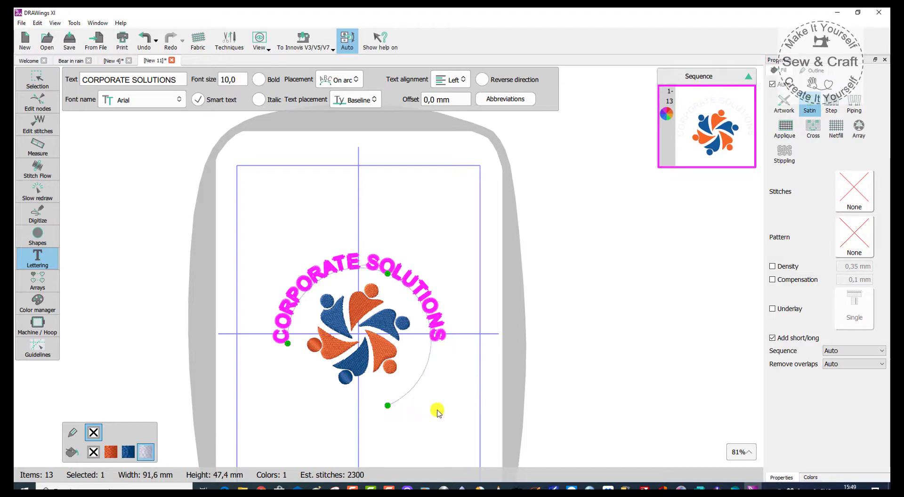
left_click(437, 411)
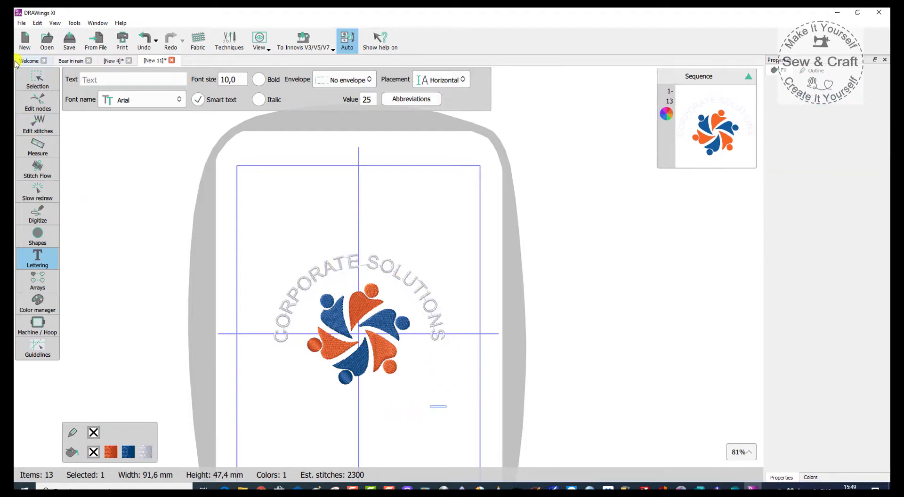
Step: Change the fill of the arched lettering to the logo's orange thread color
left_click(37, 78)
left_click(413, 285)
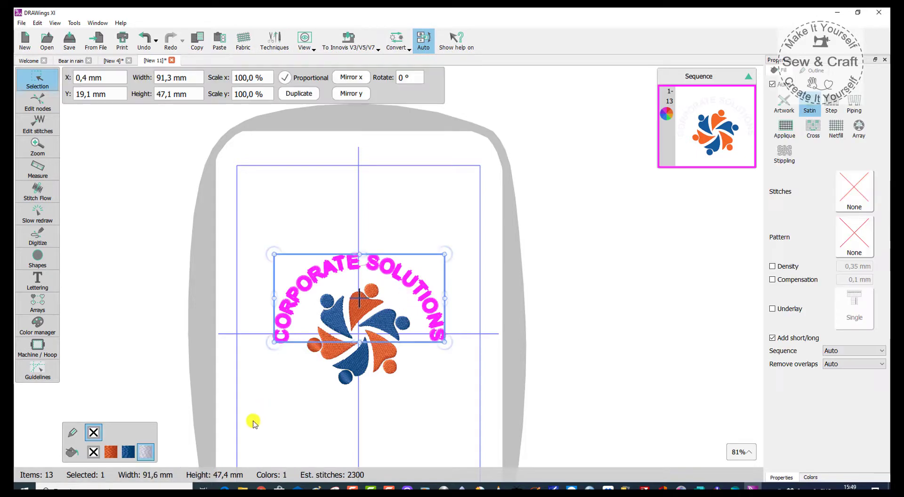
left_click(111, 452)
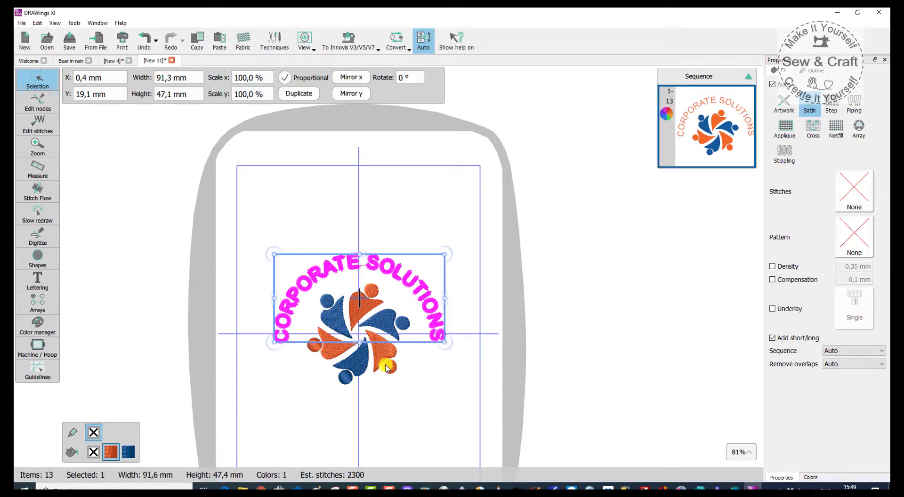
left_click(810, 477)
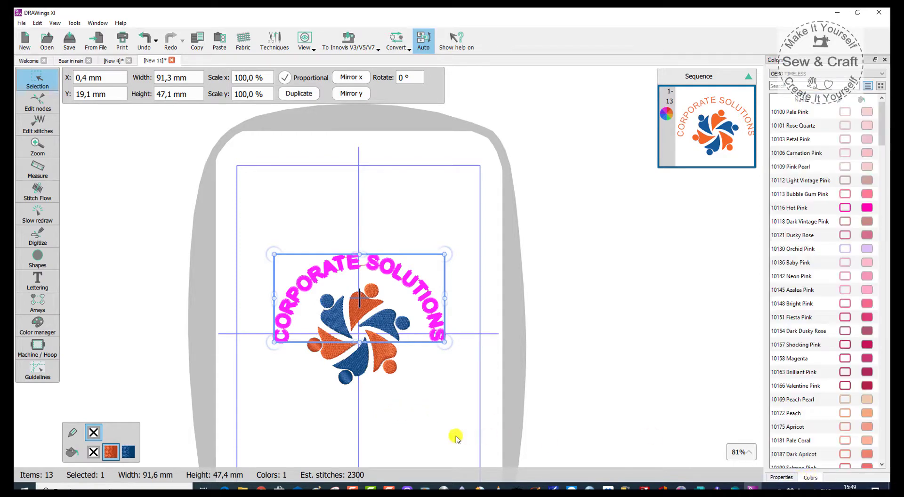
left_click(427, 430)
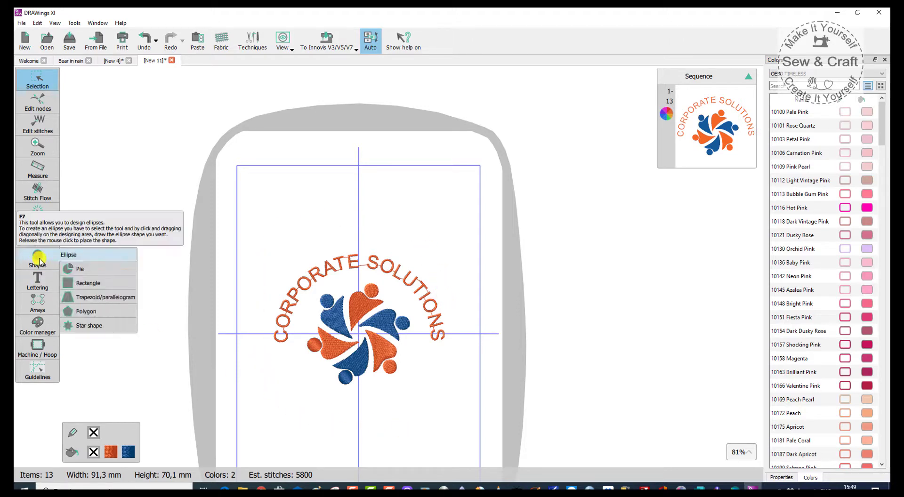
Step: Draw an ellipse about 99 by 93 mm enclosing the logo and lettering, and remove its fill
left_click(38, 258)
left_click_drag(323, 237, 264, 412)
left_click(37, 77)
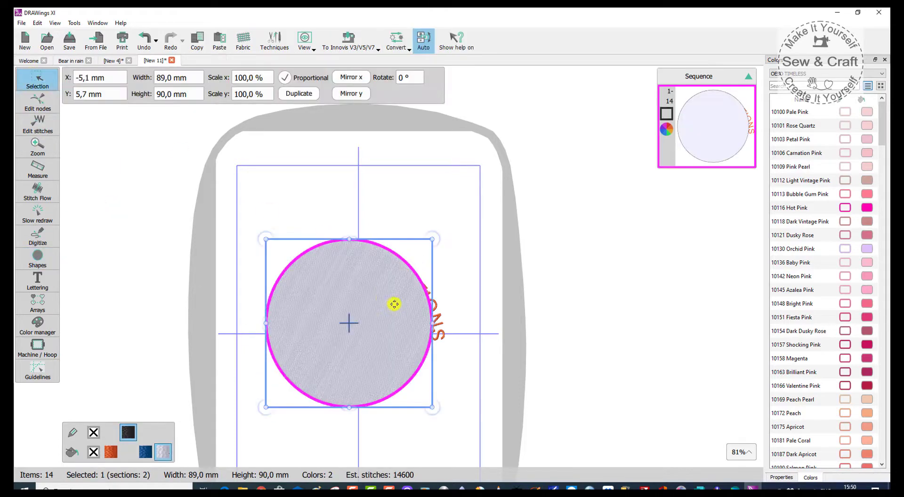
left_click_drag(433, 322, 452, 323)
left_click_drag(359, 241, 359, 233)
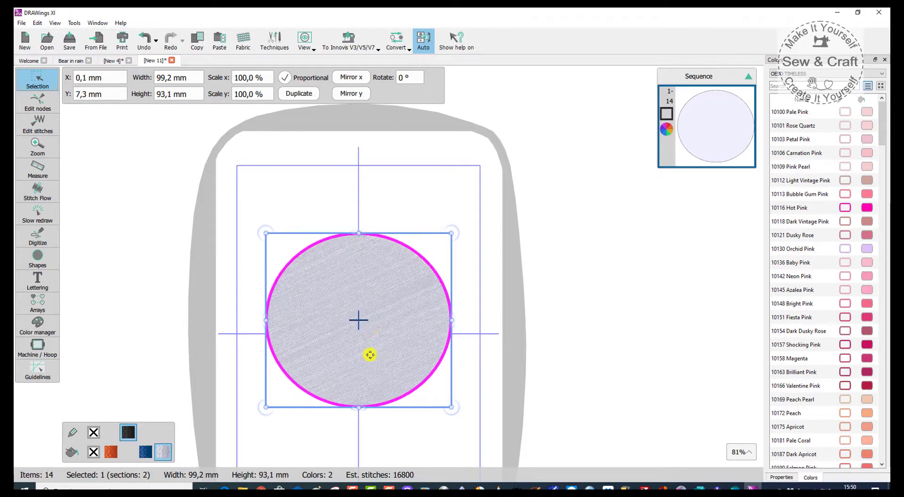
left_click(94, 453)
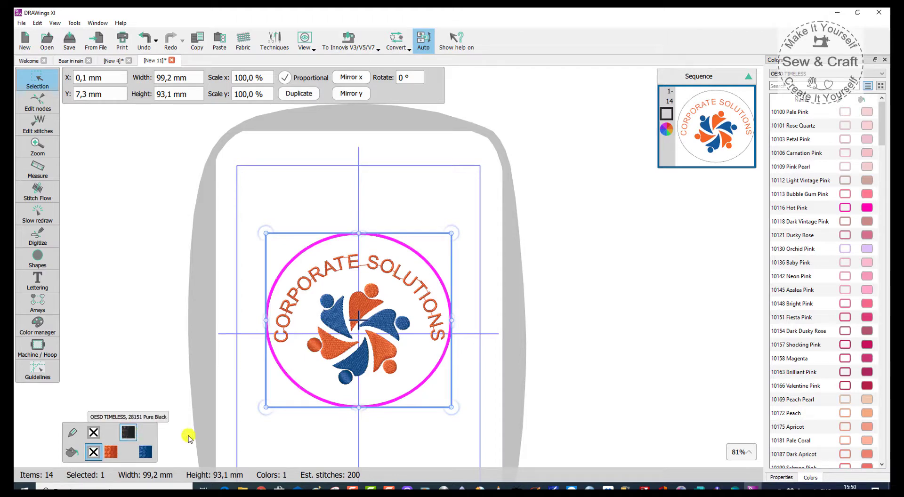
Step: Give the ellipse a Satin serial outline 3.0 mm wide and reduce its overall height to about 91 mm
left_click(780, 477)
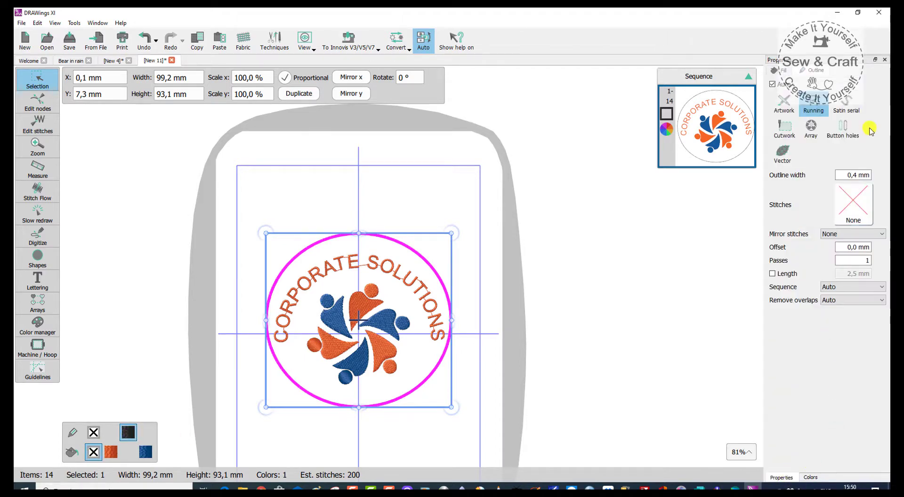
left_click(844, 102)
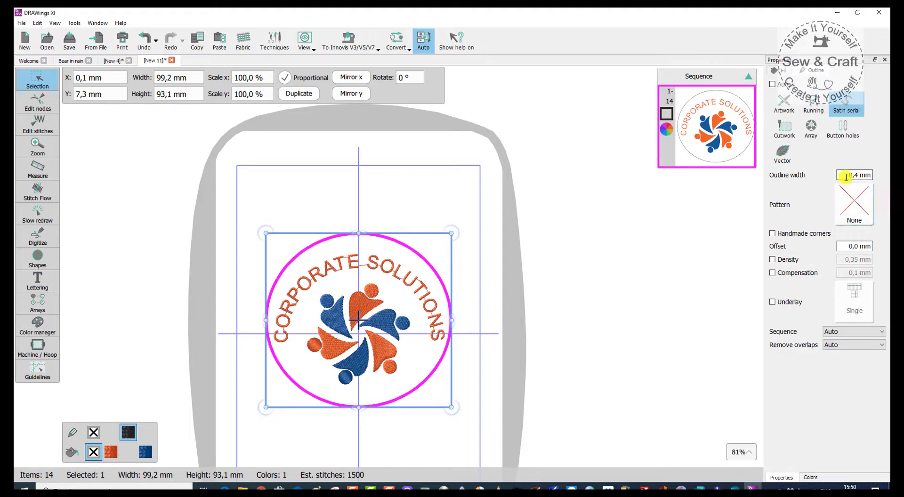
left_click_drag(846, 179, 887, 172)
key("Return")
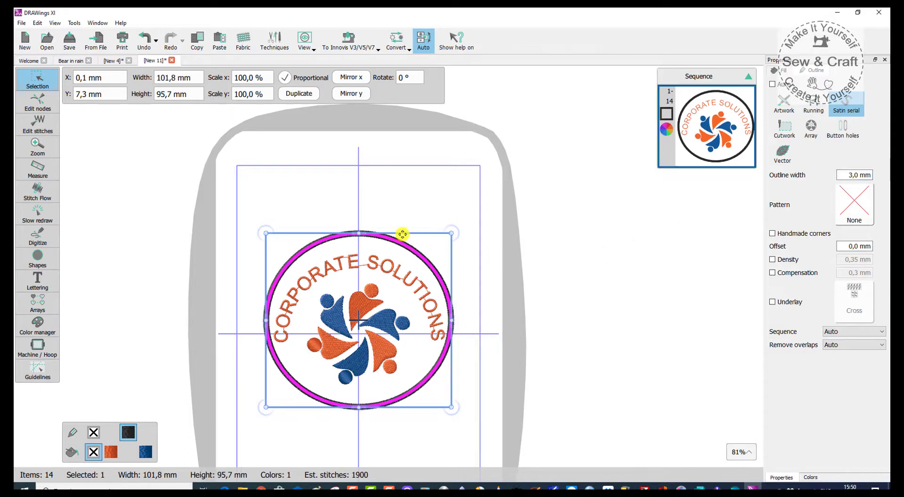
left_click_drag(361, 236, 359, 242)
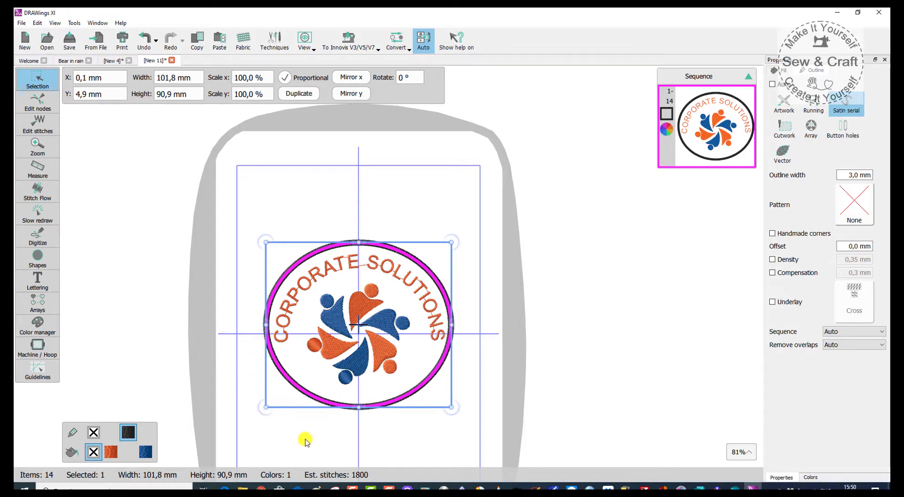
left_click(338, 416)
scroll(385, 325, "down", 3)
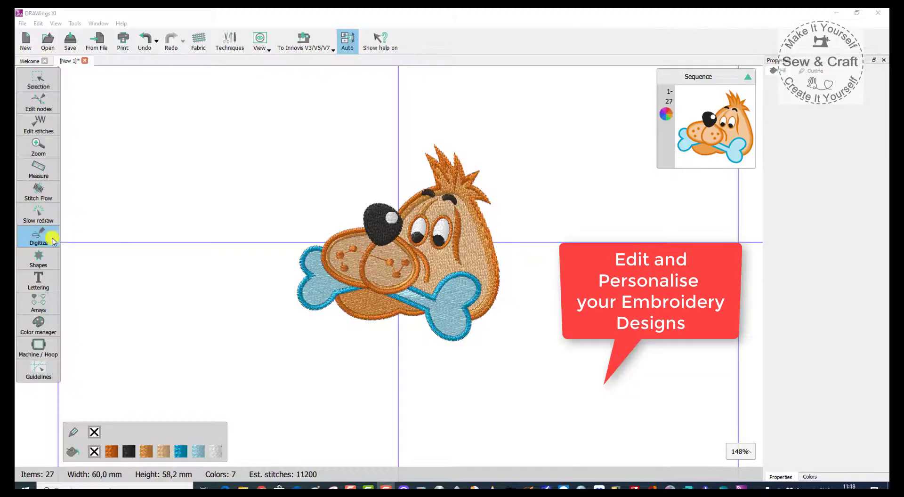
Step: Draw a wavy open curve about 42 mm wide and 16 mm high to the left of the dog with the Outline shape tool
left_click(53, 241)
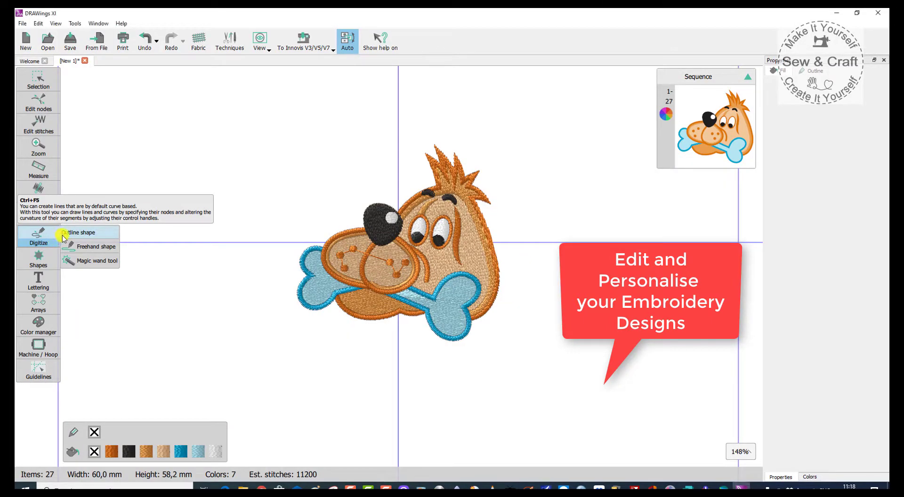
left_click(68, 232)
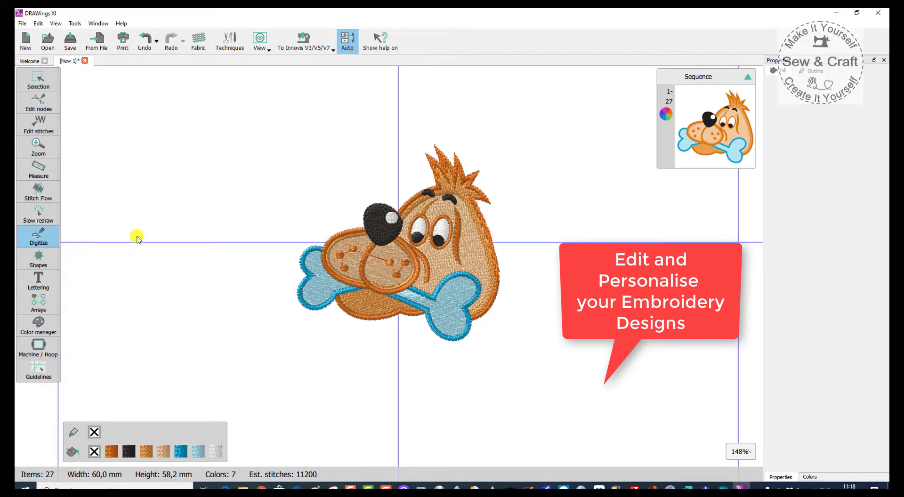
left_click(37, 231)
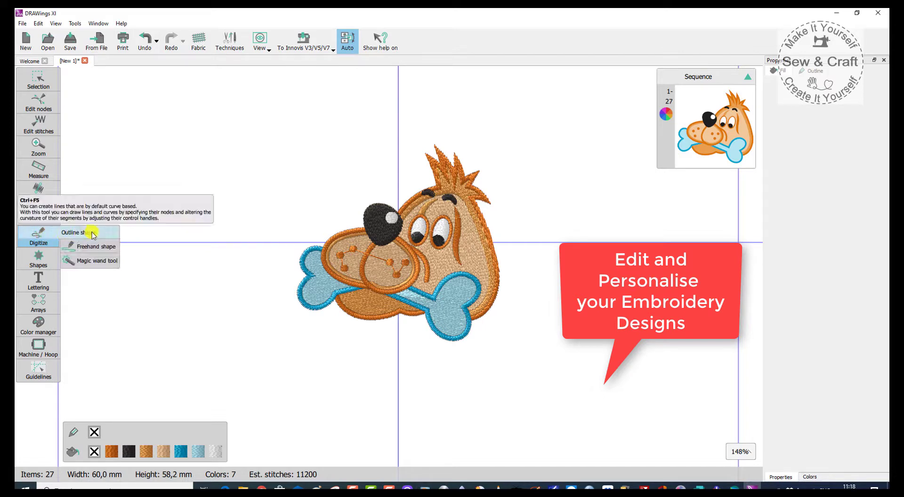
left_click(76, 234)
left_click(135, 218)
left_click(156, 194)
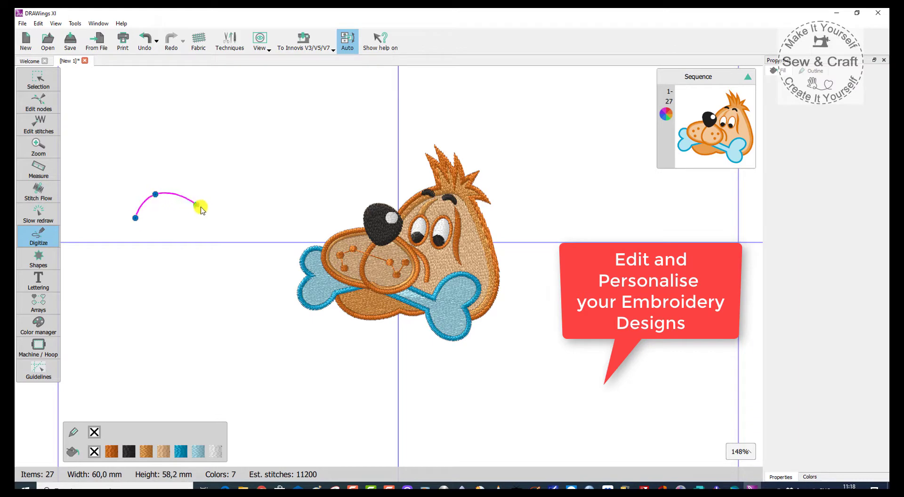
left_click(206, 210)
left_click(255, 199)
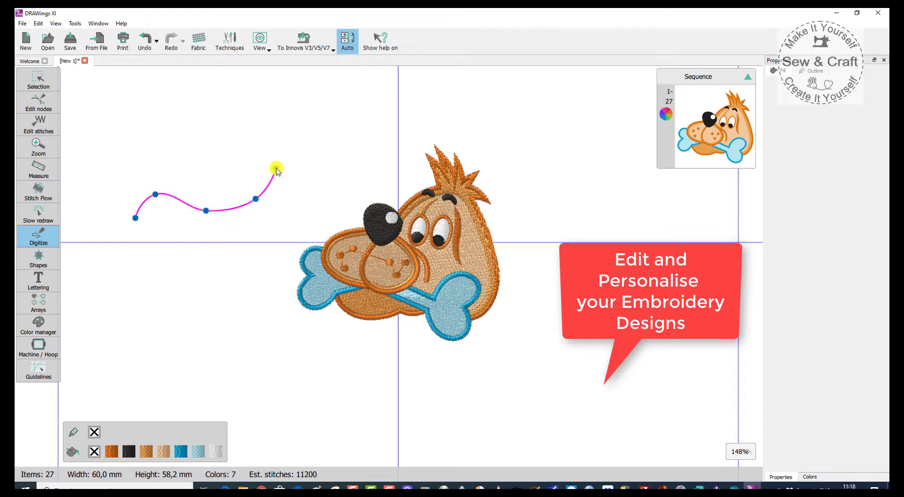
right_click(277, 166)
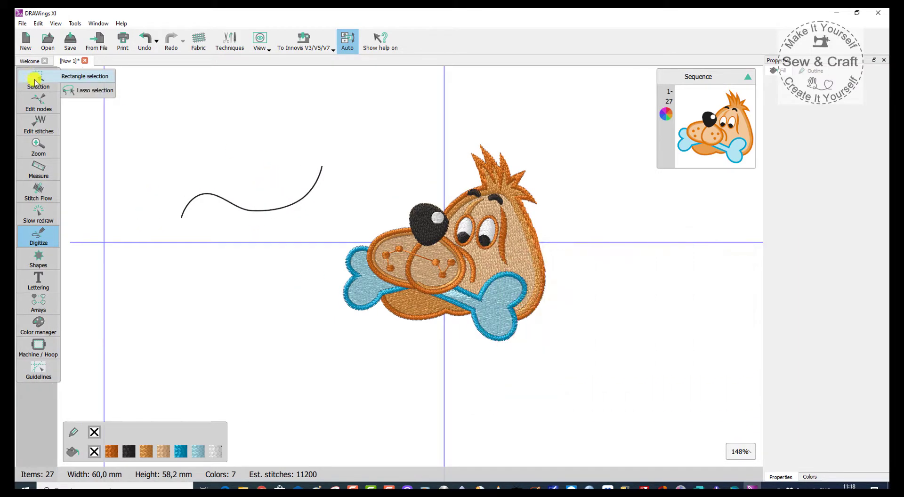
left_click(33, 76)
Step: Draw a six-pointed star about 40 mm wide and 40 mm high below the wavy curve
left_click(29, 255)
left_click_drag(268, 241, 118, 379)
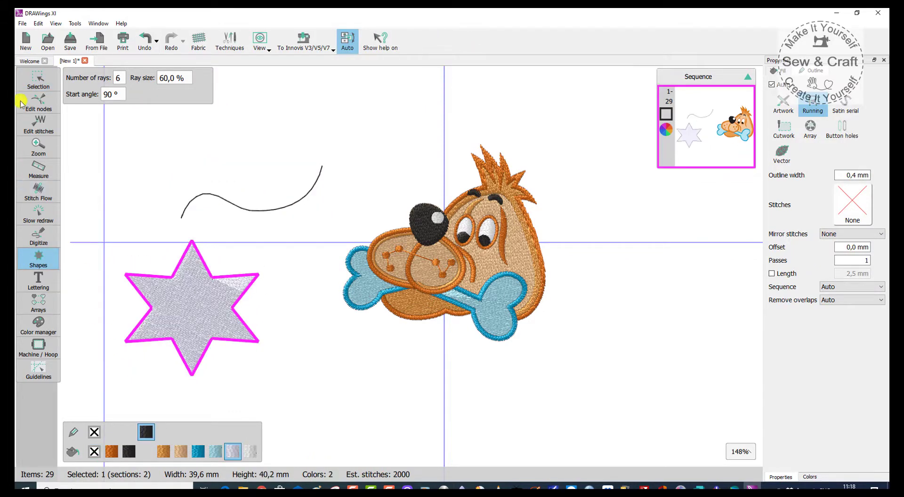
left_click(32, 81)
Step: Add the lettering "SNOOPY" and set its placement to On arc
left_click(41, 281)
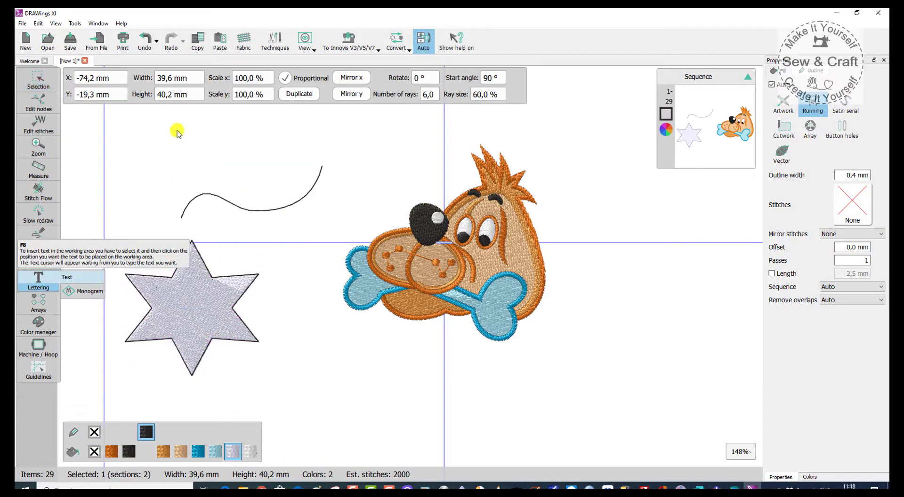
type("SNOOPY")
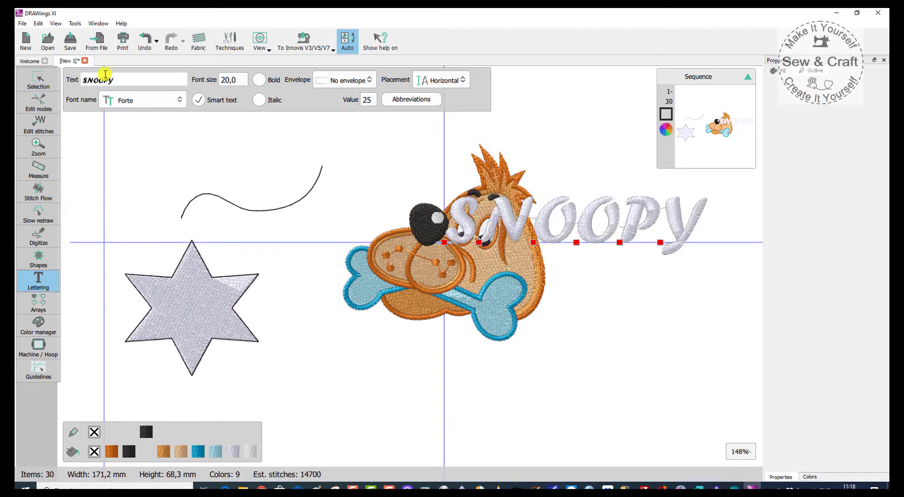
left_click(445, 81)
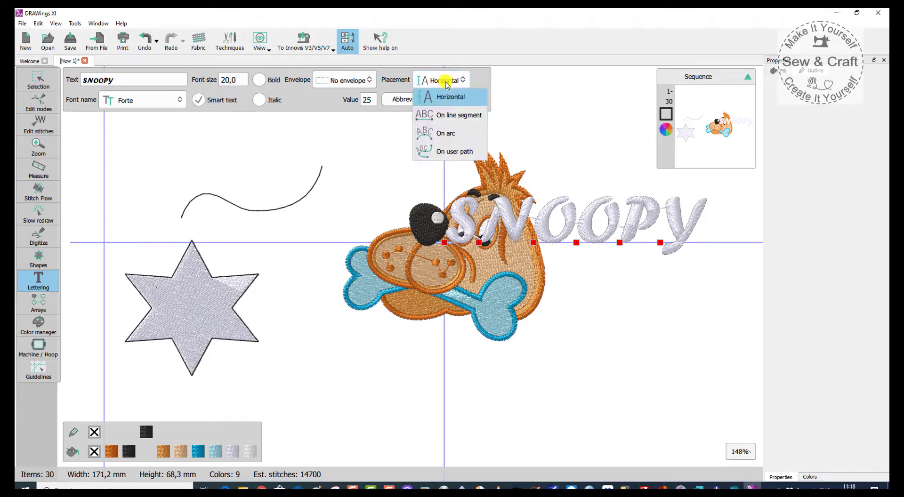
left_click(447, 133)
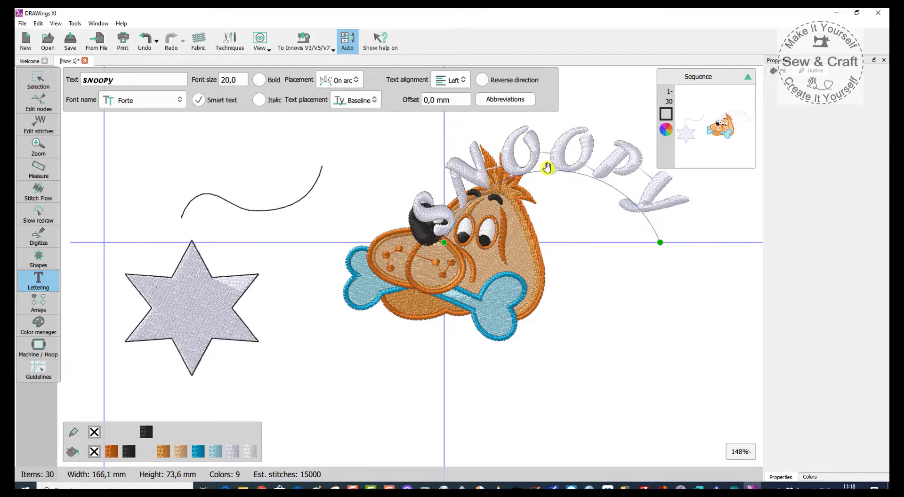
Step: Move and reshape the lettering's arc into a shallow downward-bowed curve beneath the dog, rising toward its right end
left_click_drag(550, 186, 462, 372)
left_click_drag(609, 388, 660, 309)
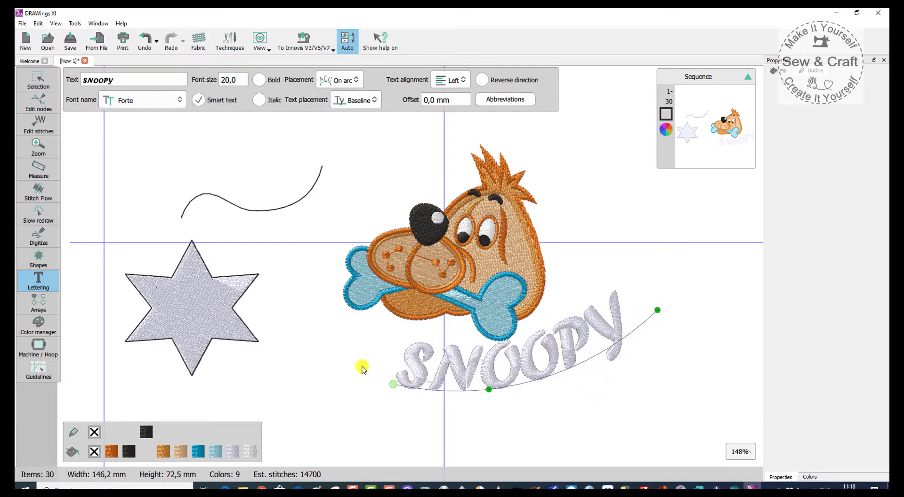
left_click(36, 77)
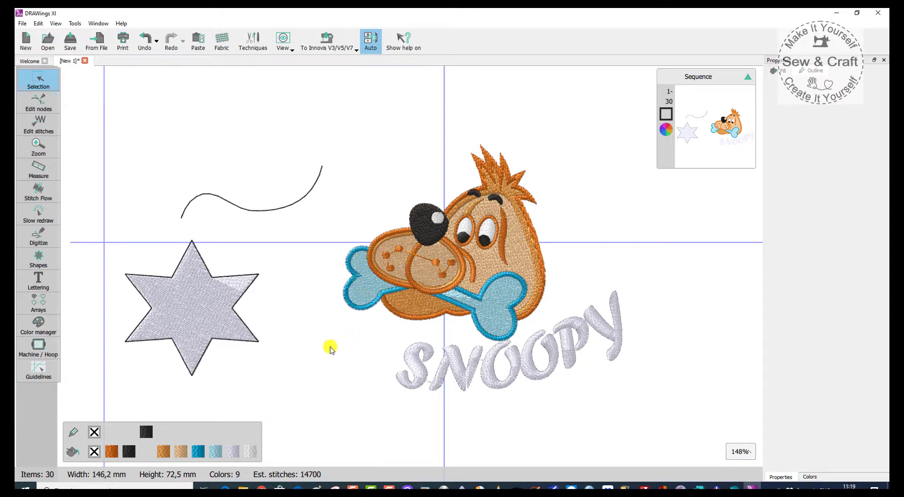
Step: Fill the star with thread color 22124 Lemon and remove its outline
scroll(331, 347, "down", 1)
mouse_move(40, 78)
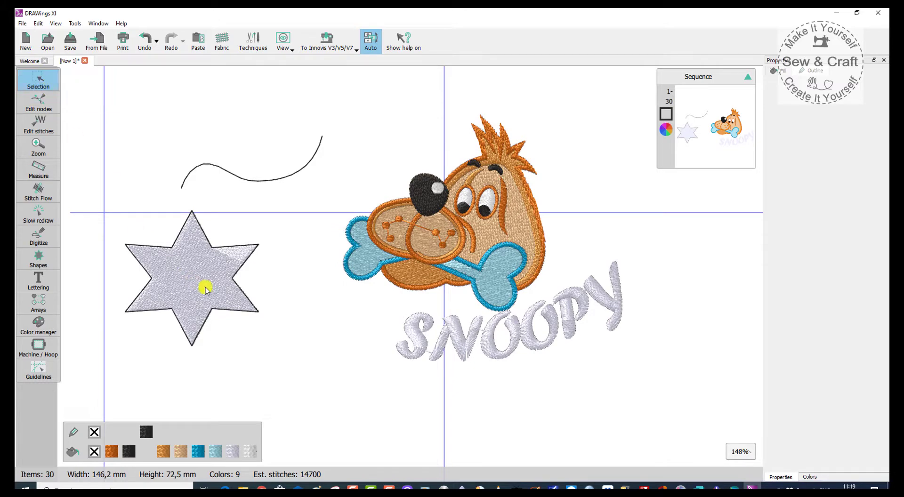
left_click(218, 288)
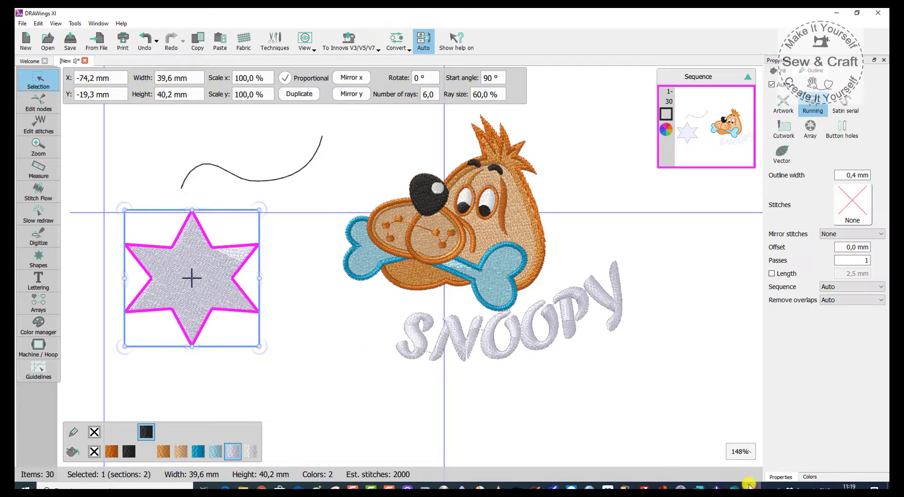
left_click(810, 476)
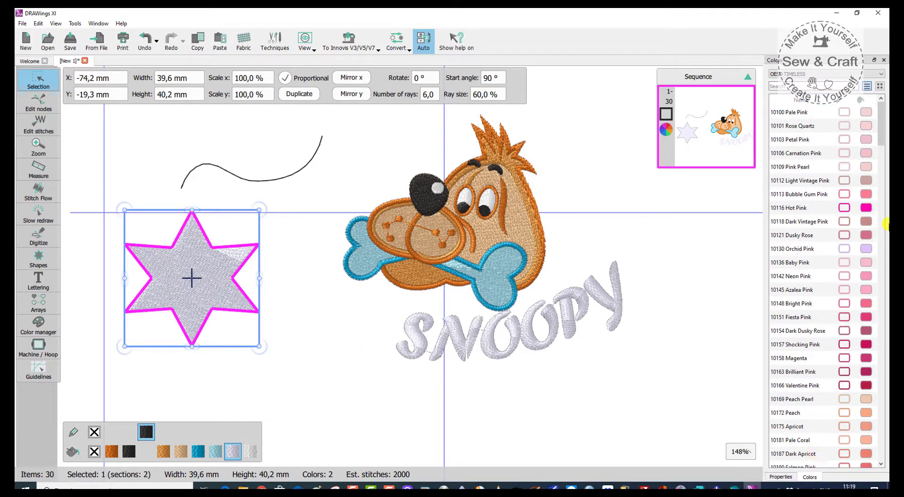
left_click_drag(880, 138, 885, 369)
left_click_drag(865, 208, 866, 214)
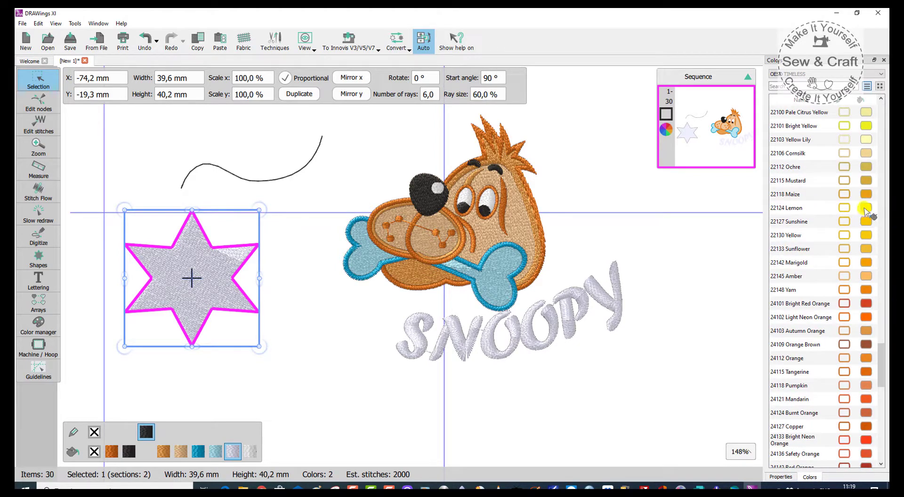
left_click(865, 210)
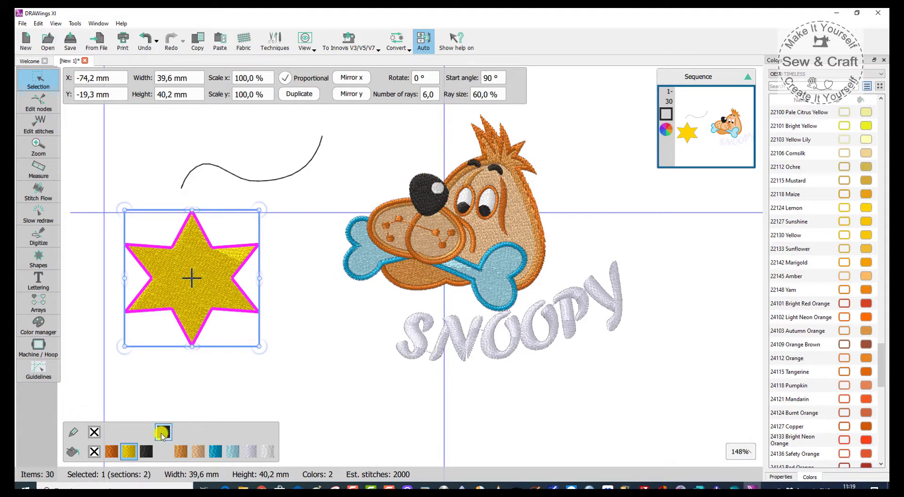
left_click(94, 432)
left_click(304, 378)
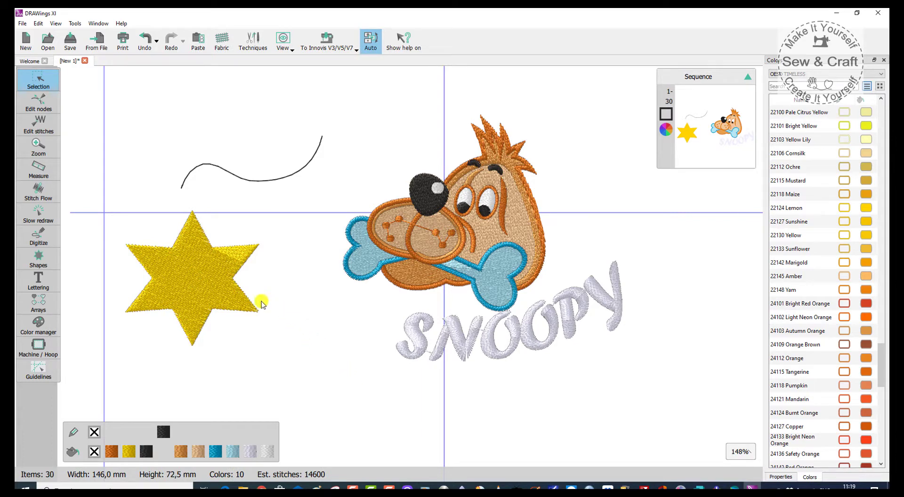
Step: Try the sea waves3 pattern on the star's Step fill and settle on the Zig Zag pattern
left_click(226, 292)
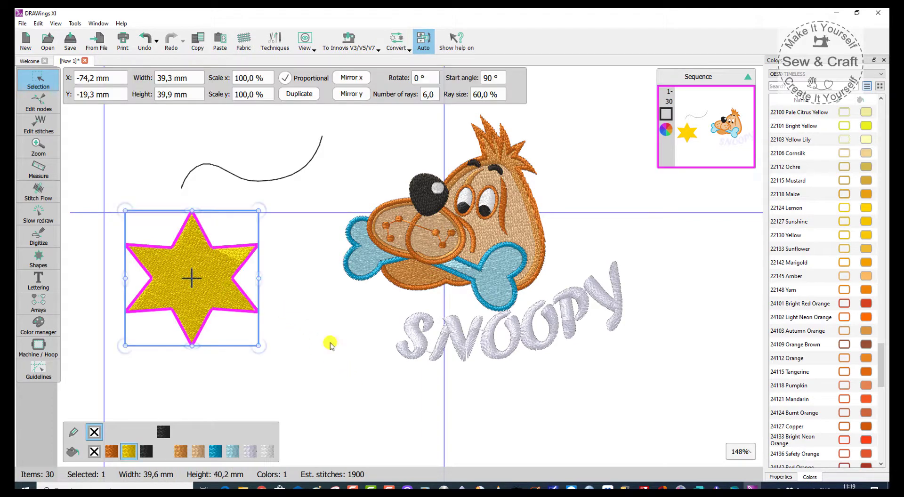
left_click(781, 477)
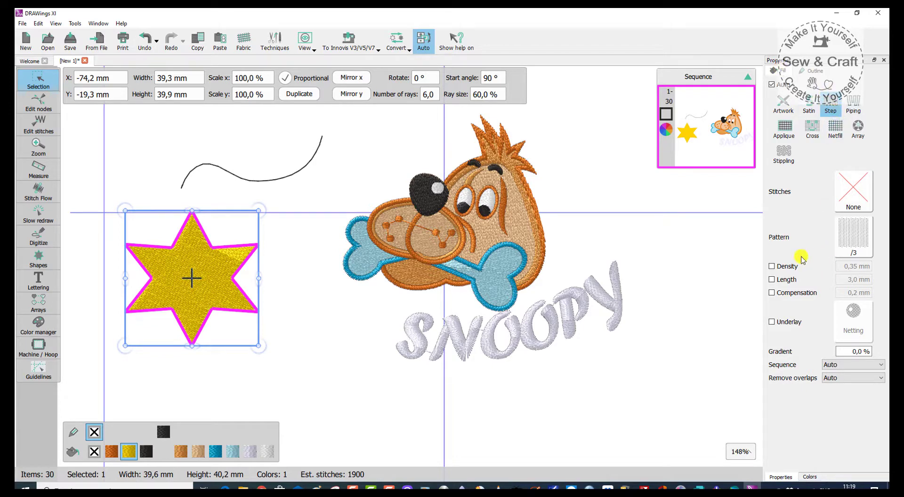
left_click(854, 237)
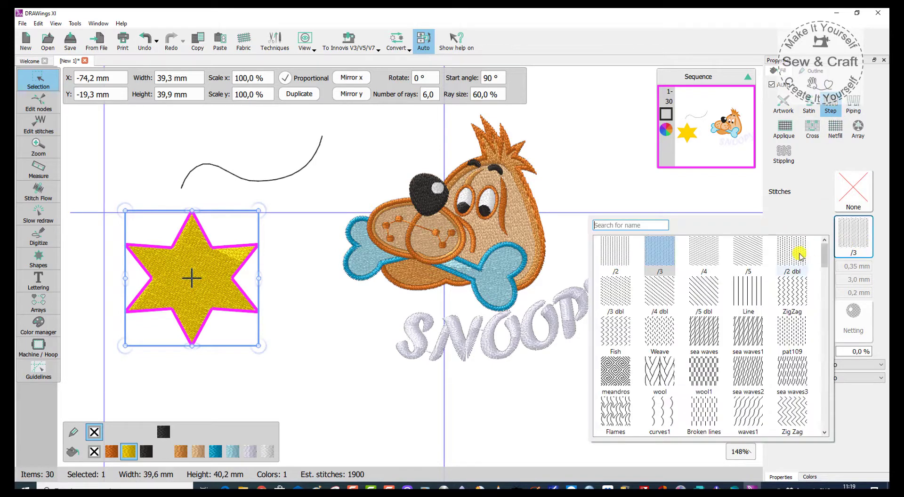
left_click(796, 374)
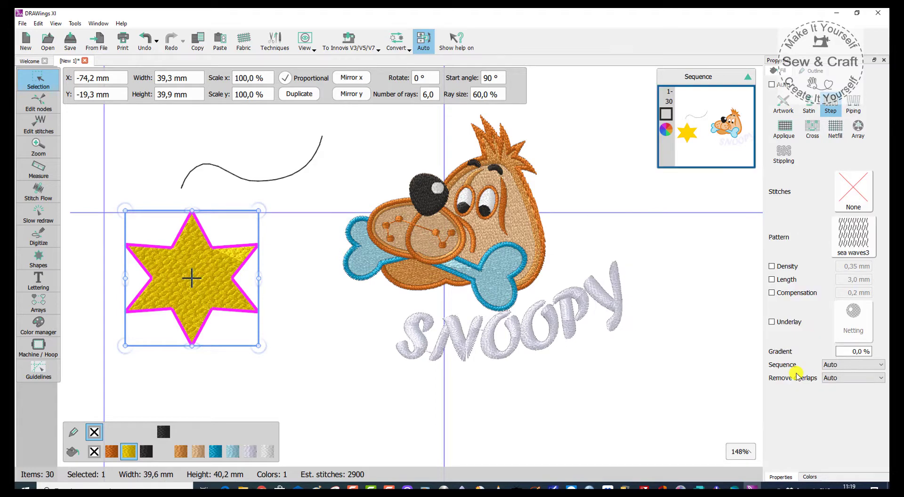
left_click(858, 228)
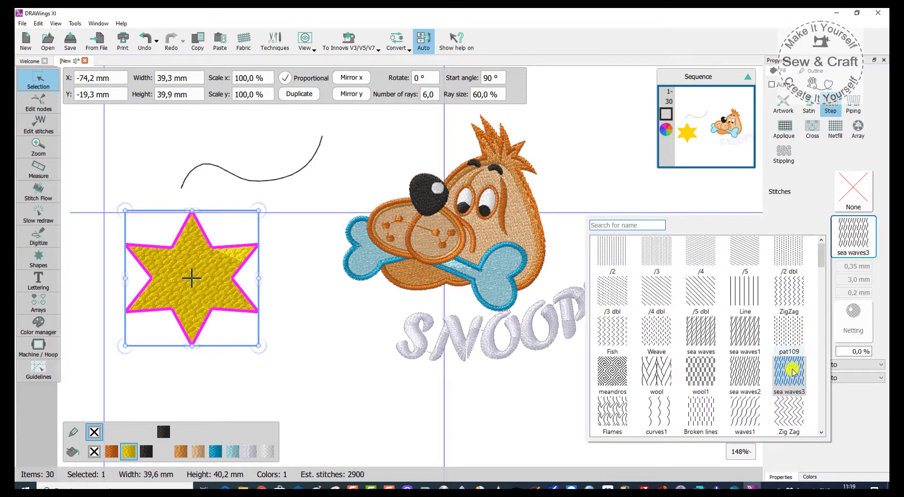
left_click(789, 407)
Step: Enlarge the star proportionally to about 46 mm wide and 47 mm high
scroll(347, 323, "down", 3)
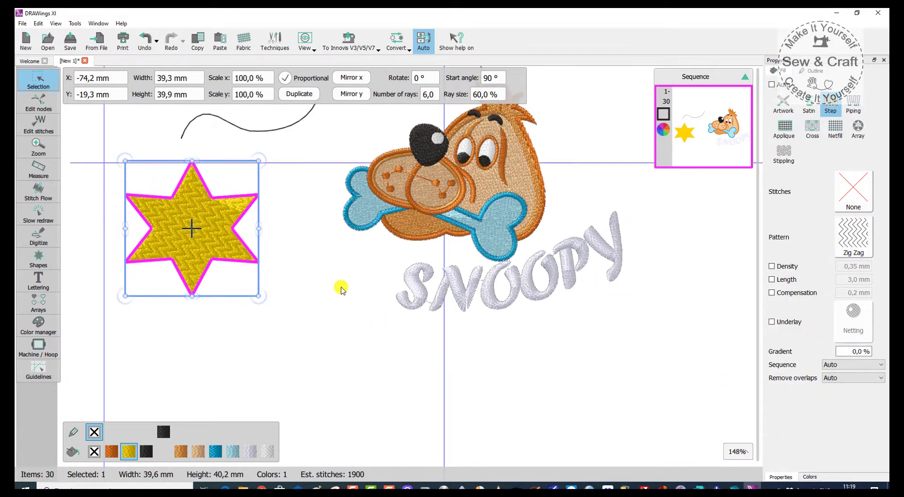
left_click_drag(259, 288, 281, 310)
scroll(332, 318, "up", 3)
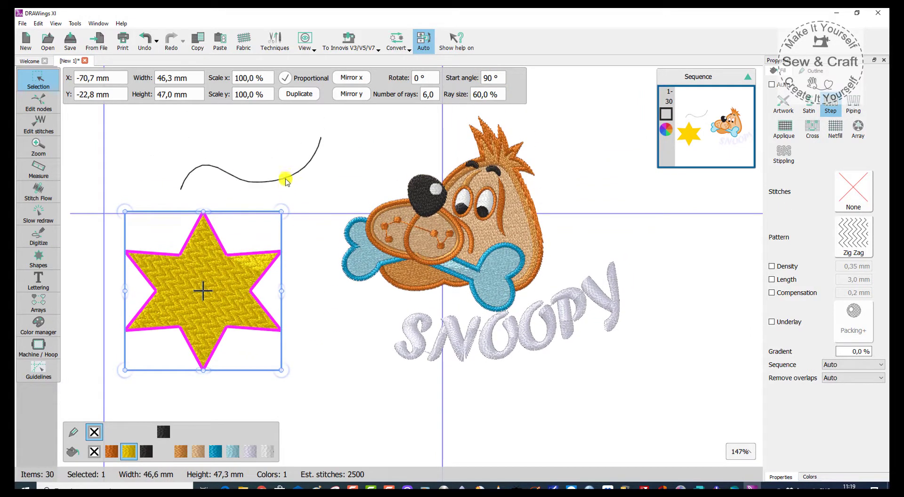
Step: Give the wavy curve a Satin serial outline with a width of 3.5 mm
left_click(287, 177)
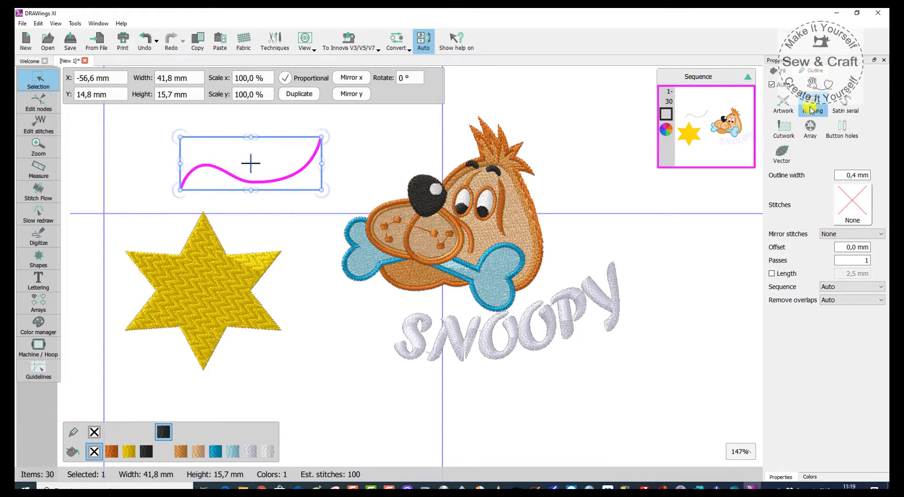
left_click(846, 106)
double_click(843, 175)
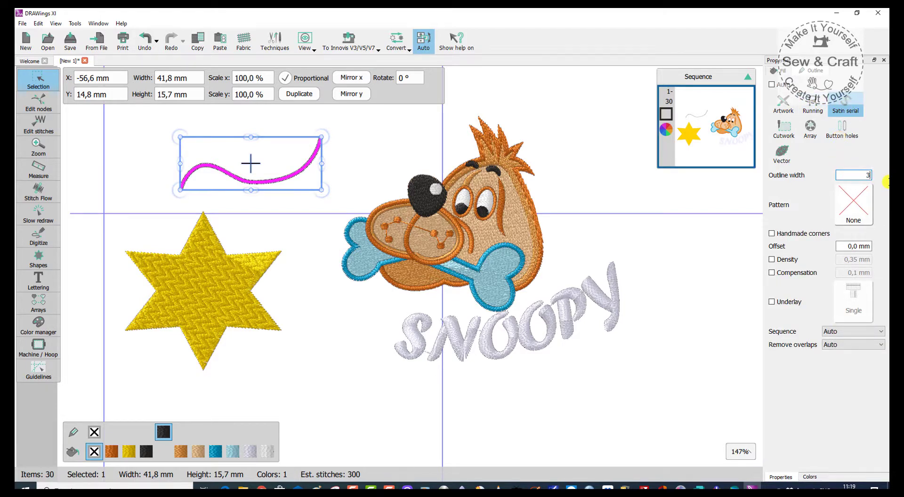
key("Return")
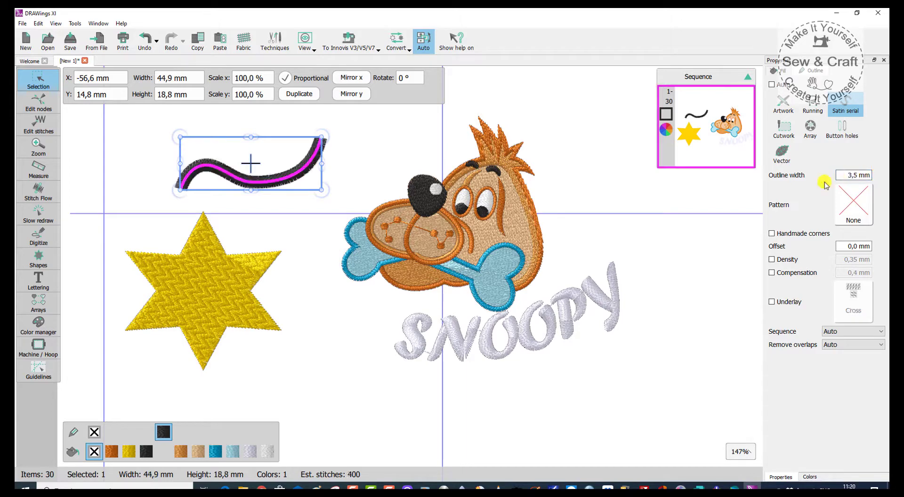
Step: Change the wavy curve's outline to Running with the circular stitch motif 07
left_click(812, 106)
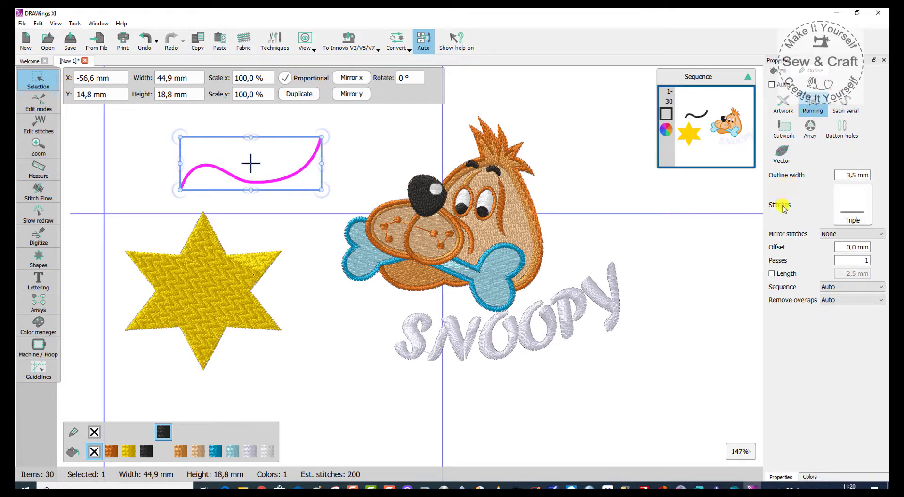
left_click(851, 205)
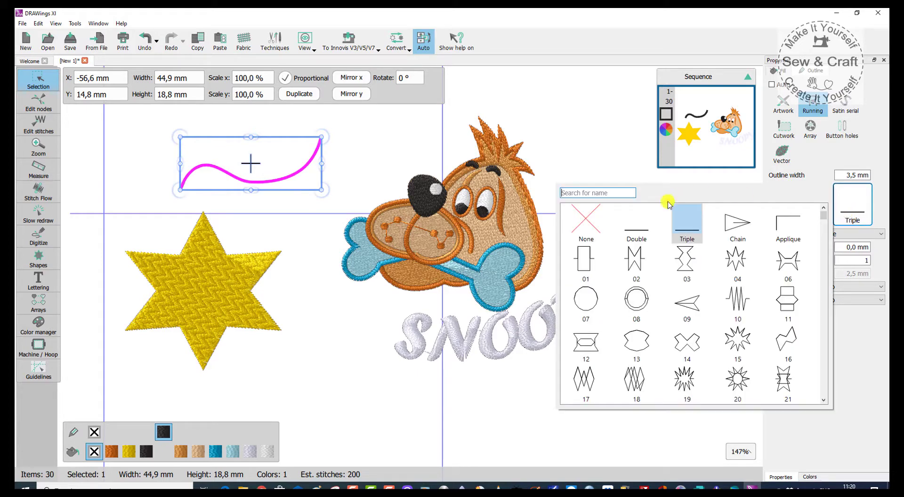
left_click(585, 302)
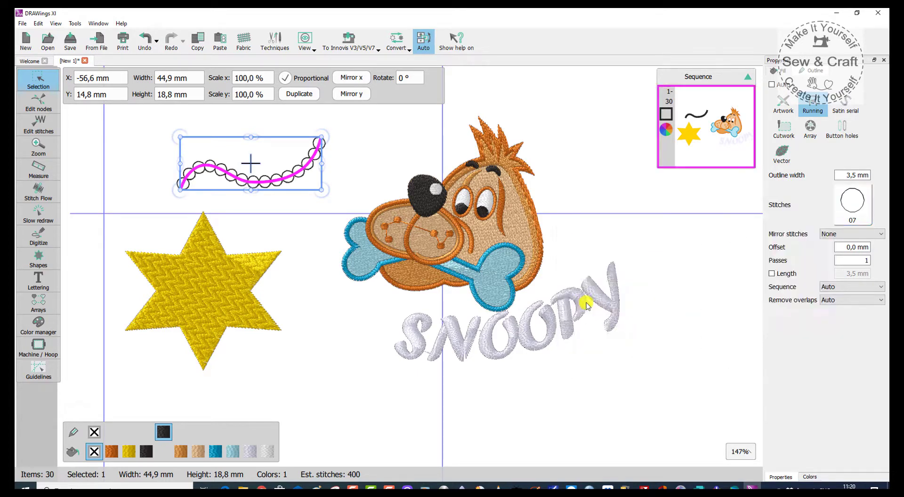
left_click(369, 146)
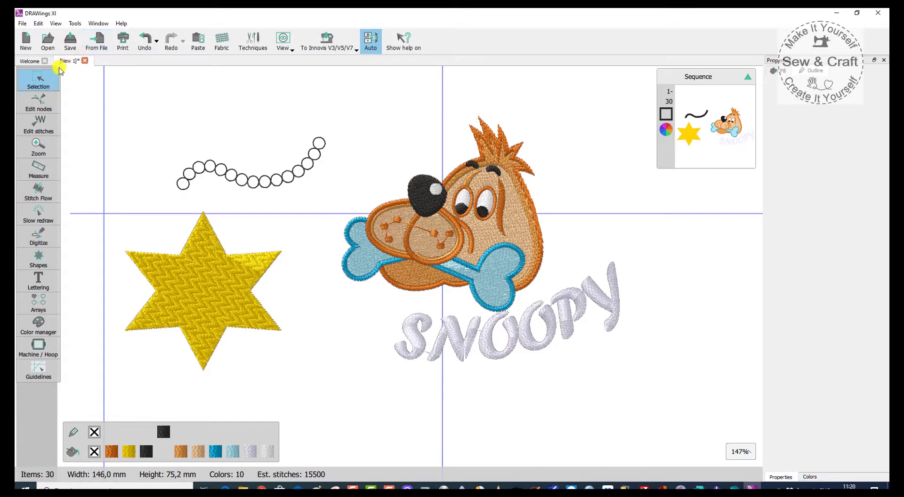
Step: Reshape the wavy curve by its nodes, raising the crest, lowering the trough and straightening the rising end, to about 20 mm high
mouse_move(40, 77)
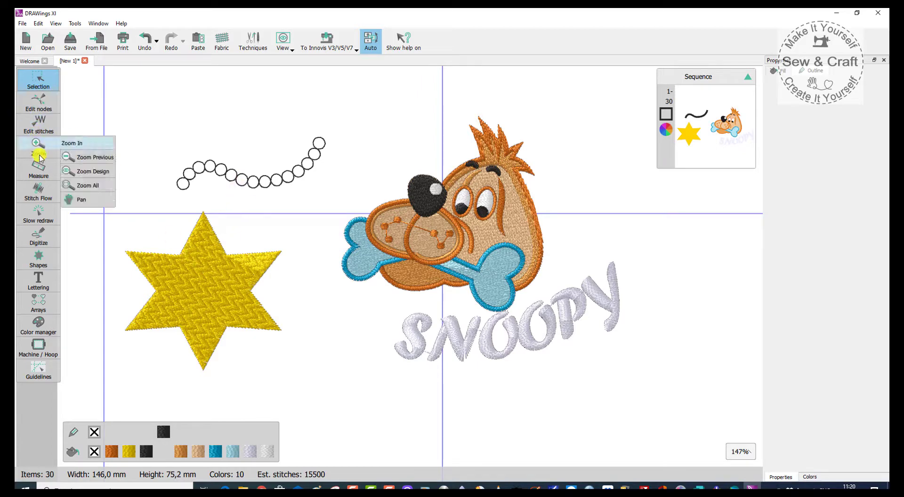
left_click(39, 103)
left_click(239, 171)
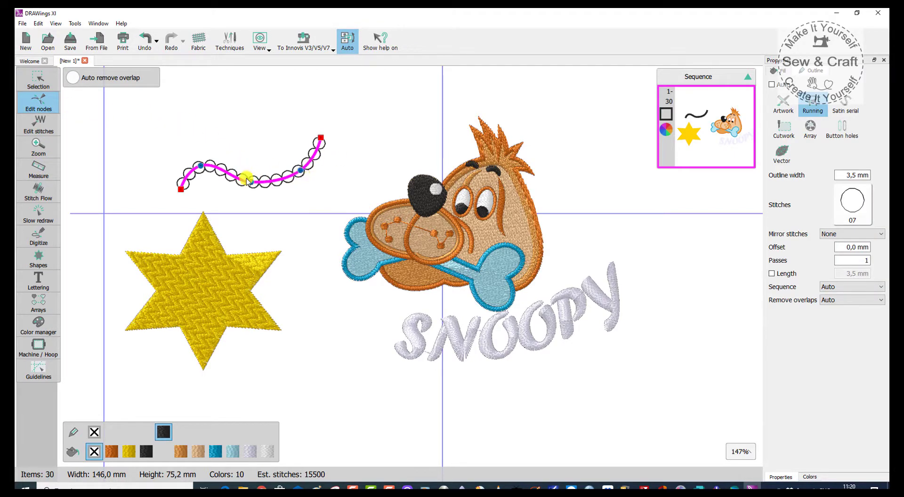
left_click_drag(201, 166, 202, 150)
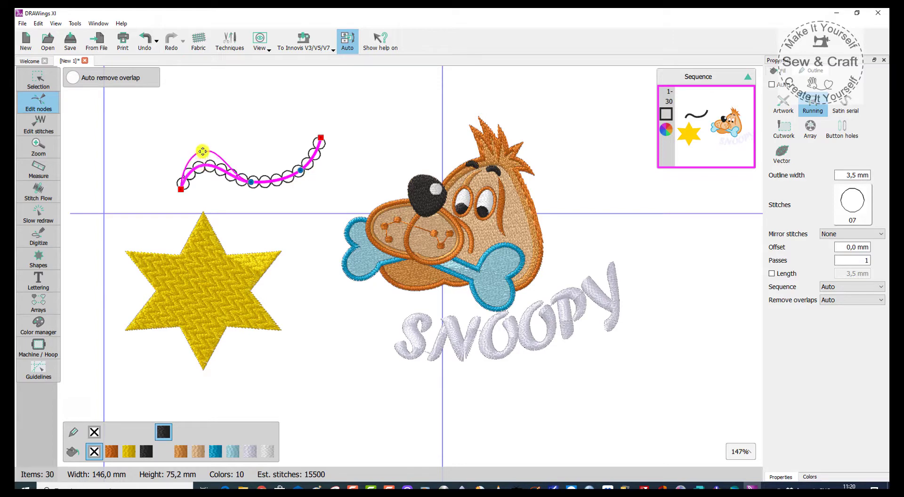
left_click_drag(250, 183, 248, 195)
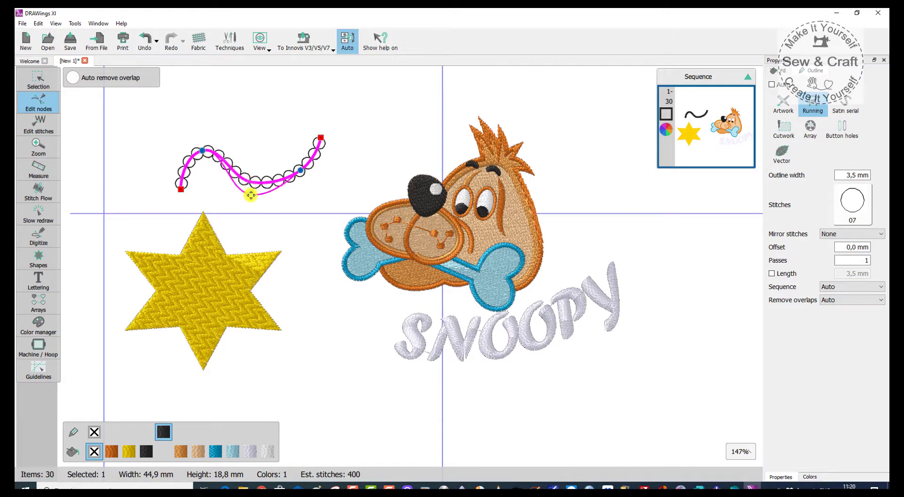
left_click_drag(293, 159, 292, 158)
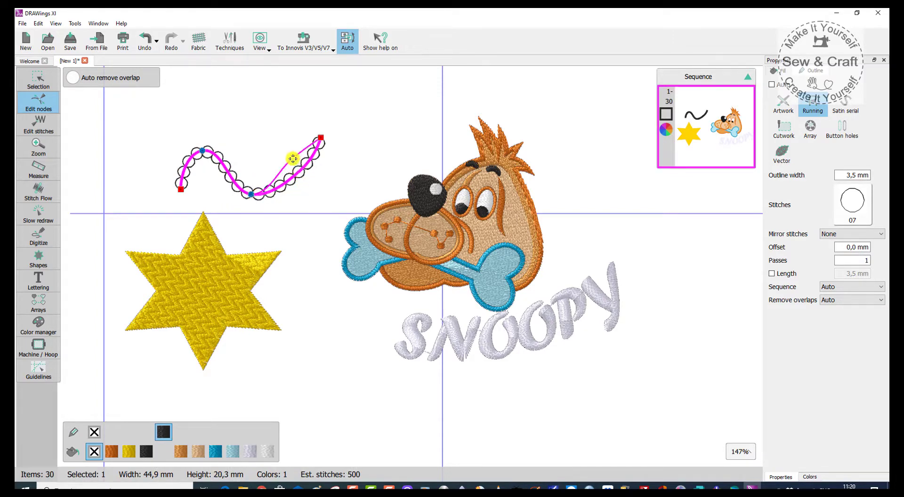
Step: Stretch the dog's black nose upward by its upper node to about 17 mm high
left_click(421, 195)
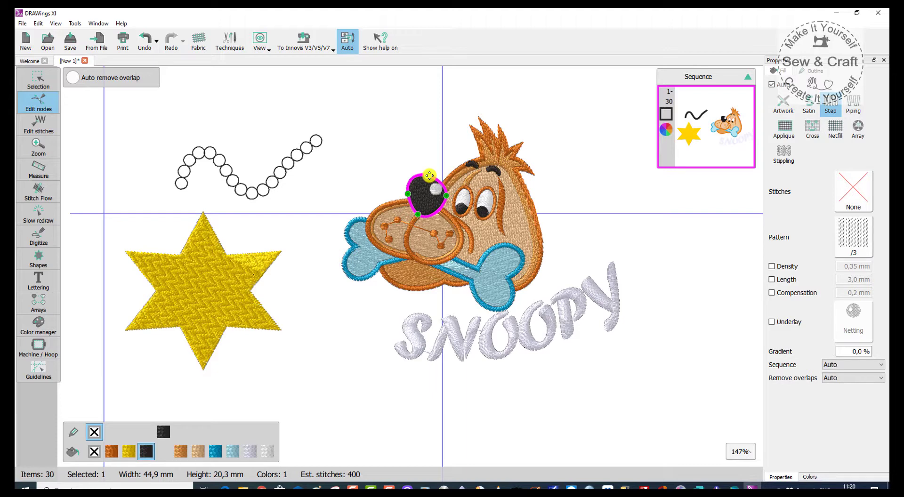
left_click_drag(428, 173, 429, 159)
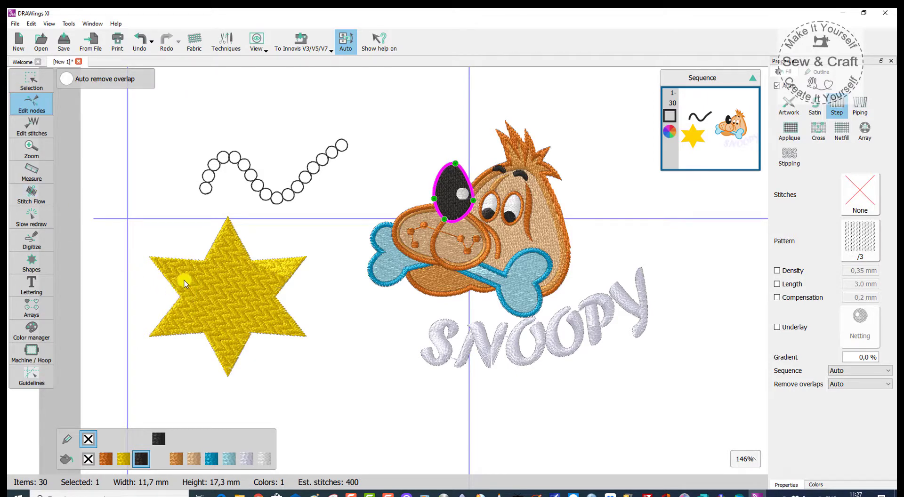
Step: Redirect the star's fill stitches with Stitch Flow along a steep line slanting slightly down to the right
left_click(181, 280)
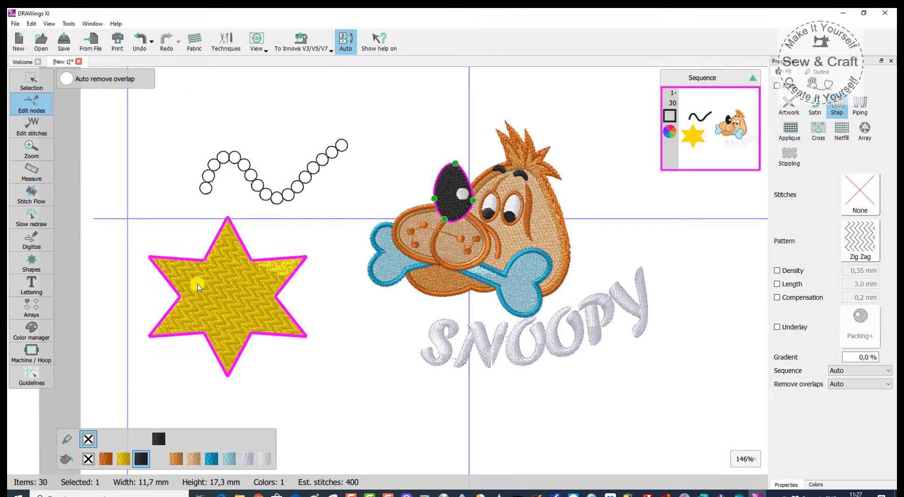
left_click(33, 193)
left_click_drag(260, 267, 239, 306)
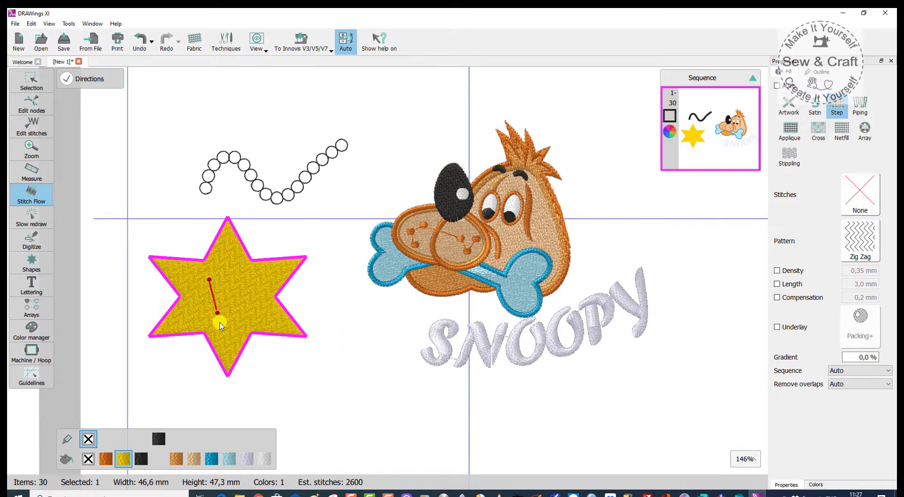
left_click_drag(220, 322, 222, 324)
left_click(358, 354)
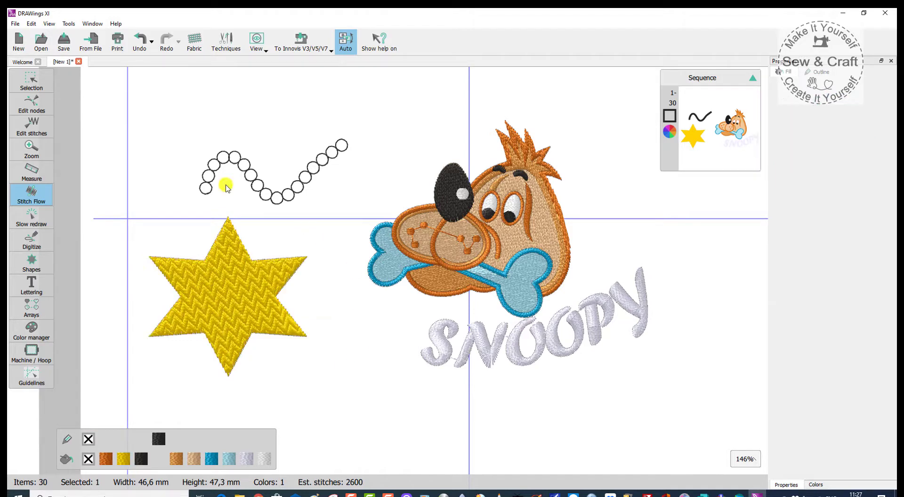
Step: Change the SNOOPY lettering's fill to Step and break the lettering apart into separate letters
left_click(27, 76)
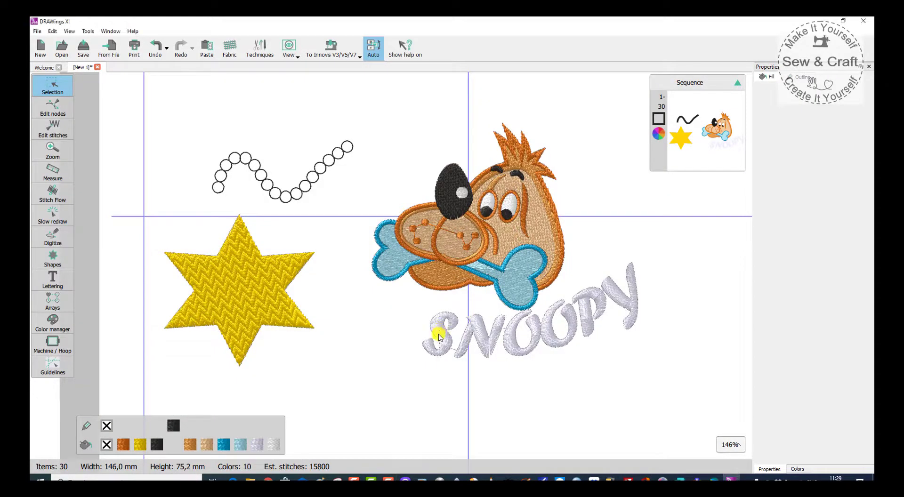
left_click(441, 345)
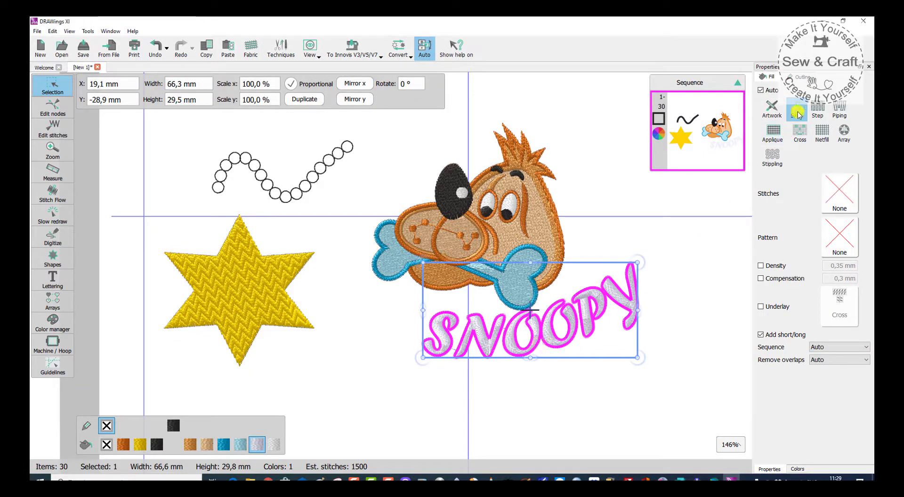
left_click(823, 111)
right_click(575, 409)
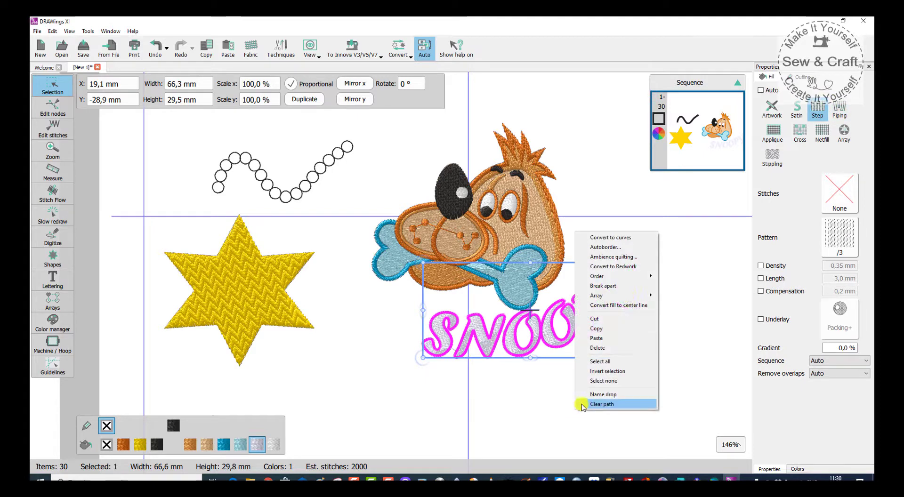
left_click(618, 286)
left_click(598, 411)
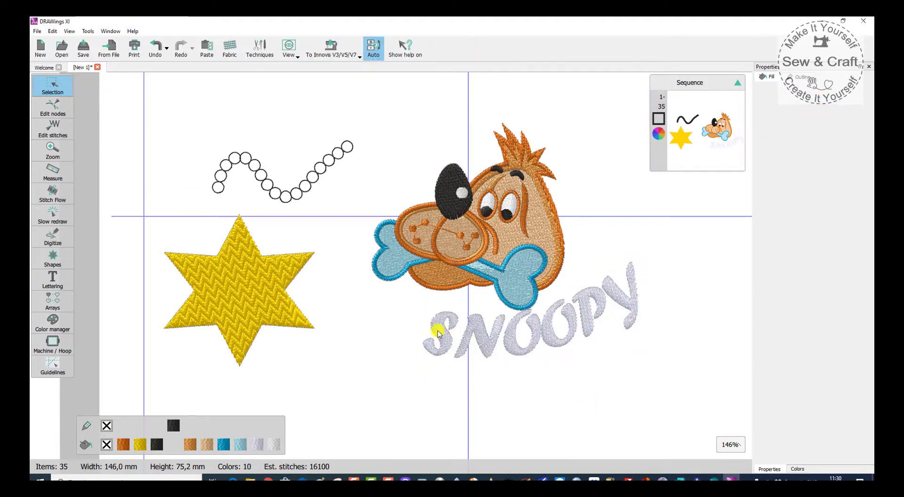
Step: Recolor the letter fills: S in 22148 Yarn, N in 22133 Sunflower and the first O in red
left_click(441, 338)
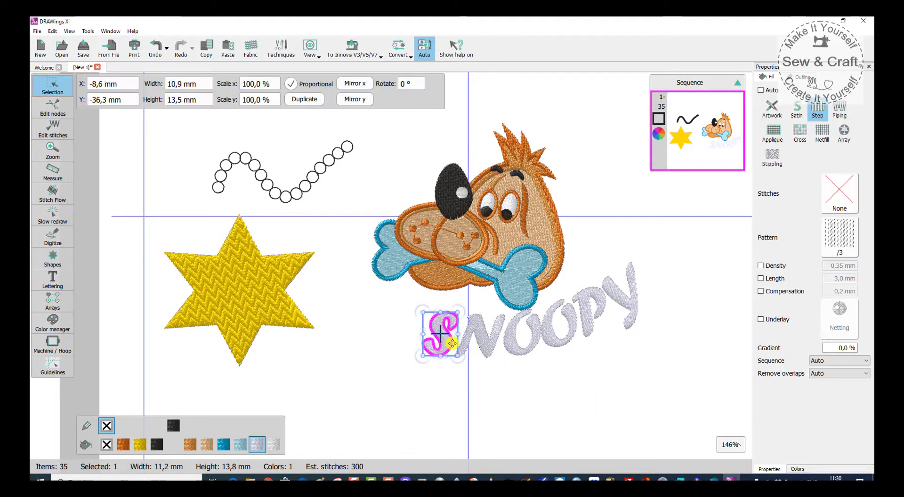
left_click(809, 467)
left_click_drag(851, 289, 488, 325)
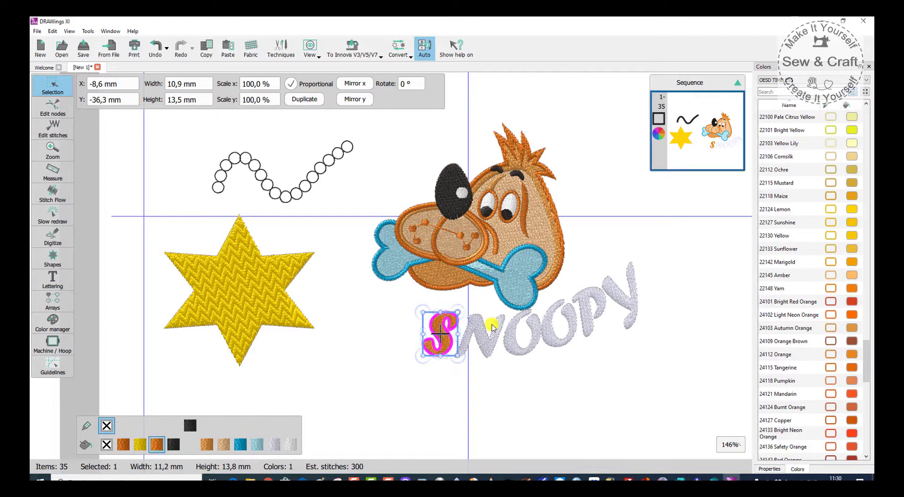
left_click(492, 338)
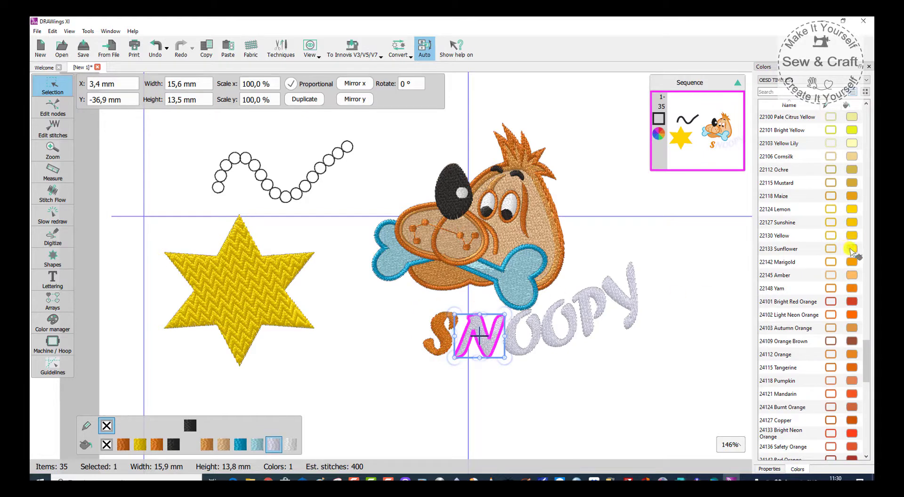
left_click_drag(852, 250, 480, 335)
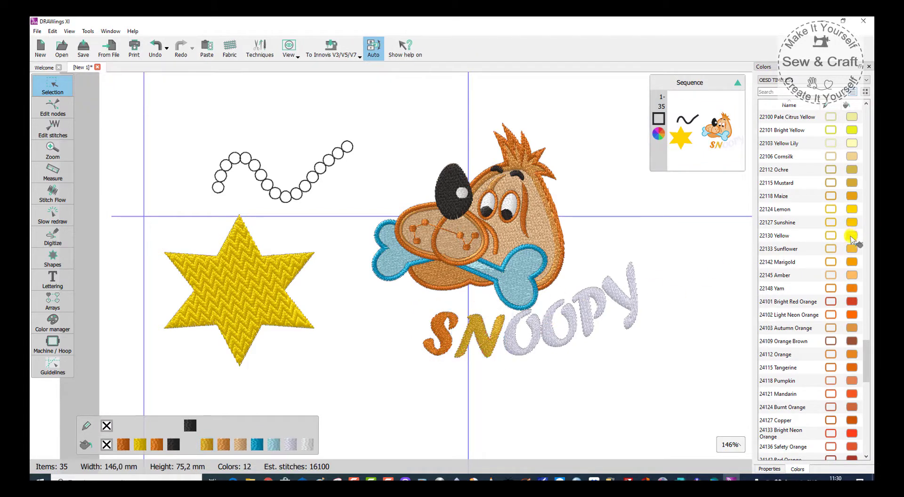
left_click(509, 339)
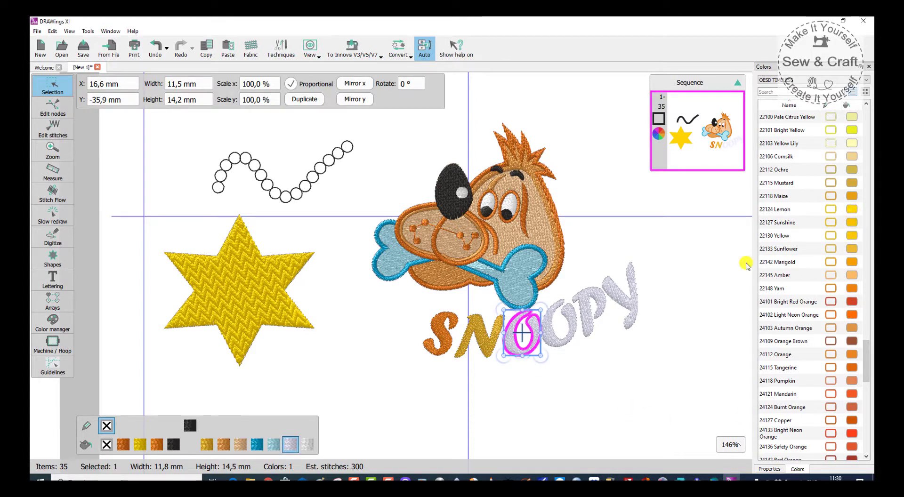
left_click_drag(827, 291, 521, 333)
Step: Give the red O the sea waves fill pattern and the letter N the Zig Zag pattern
left_click(769, 469)
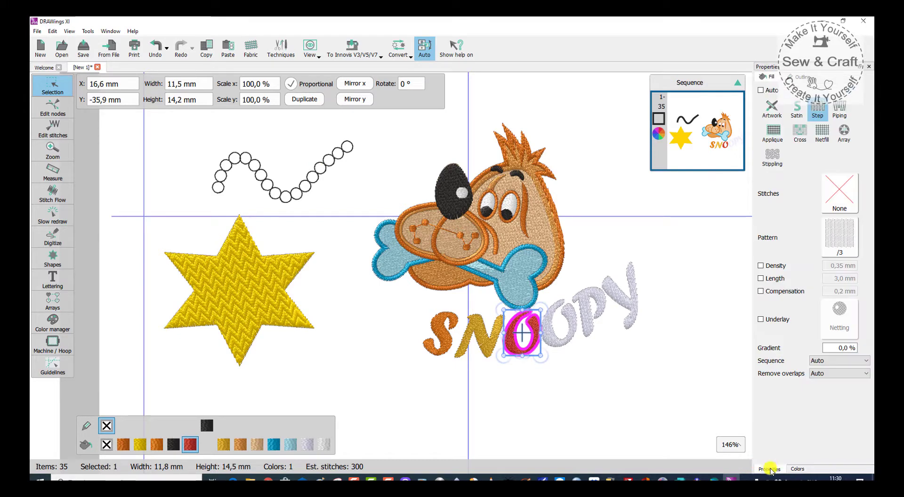
left_click(839, 237)
left_click(696, 319)
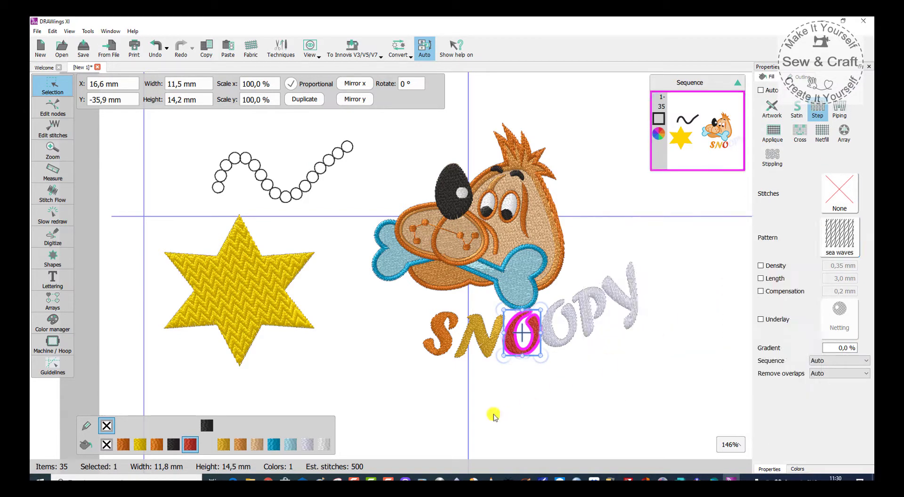
left_click(481, 339)
left_click(821, 248)
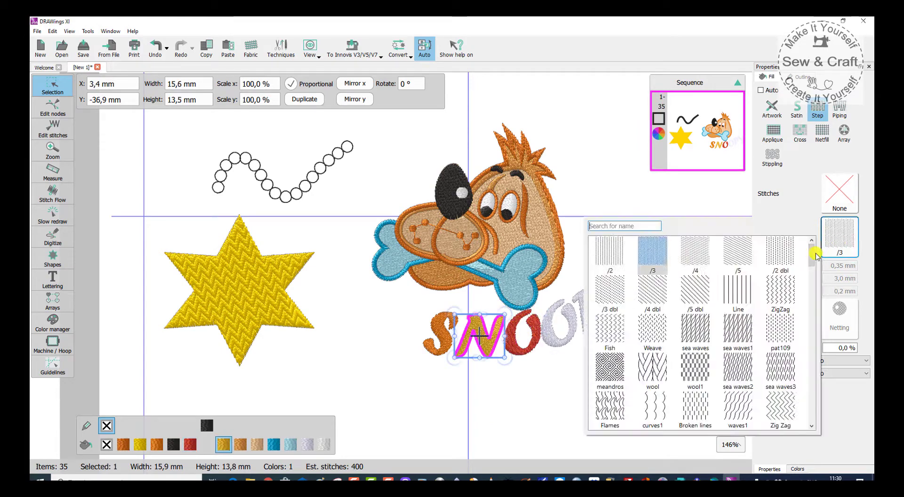
left_click(788, 408)
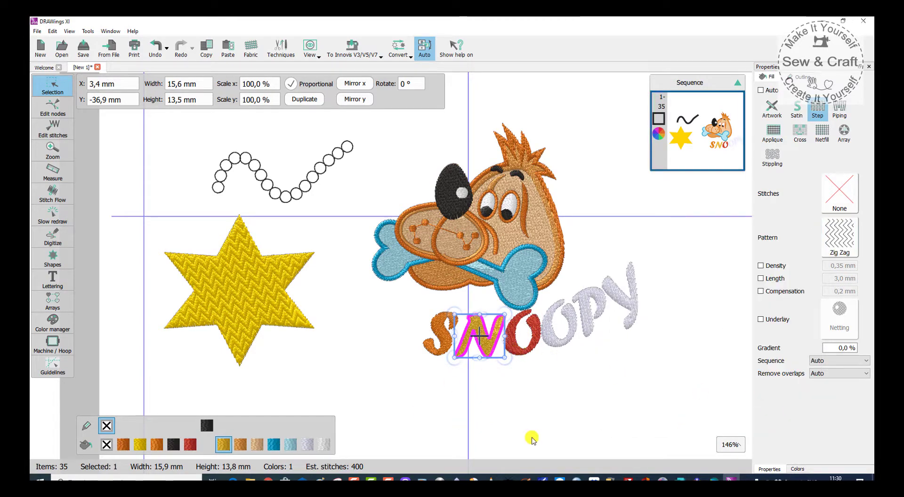
scroll(570, 362, "up", 3)
left_click(527, 367)
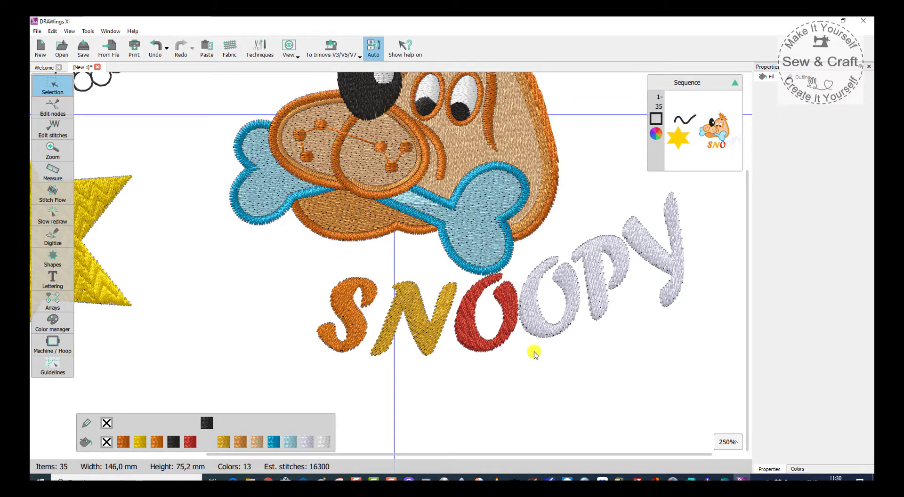
scroll(577, 362, "down", 3)
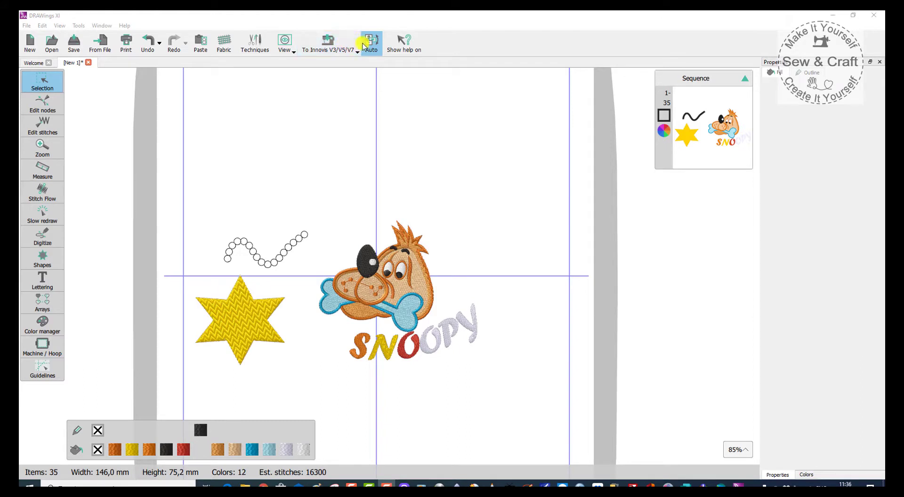
Step: Change the stitching sequence from automatic to manual and move the letter N ahead of the letter S
left_click(363, 46)
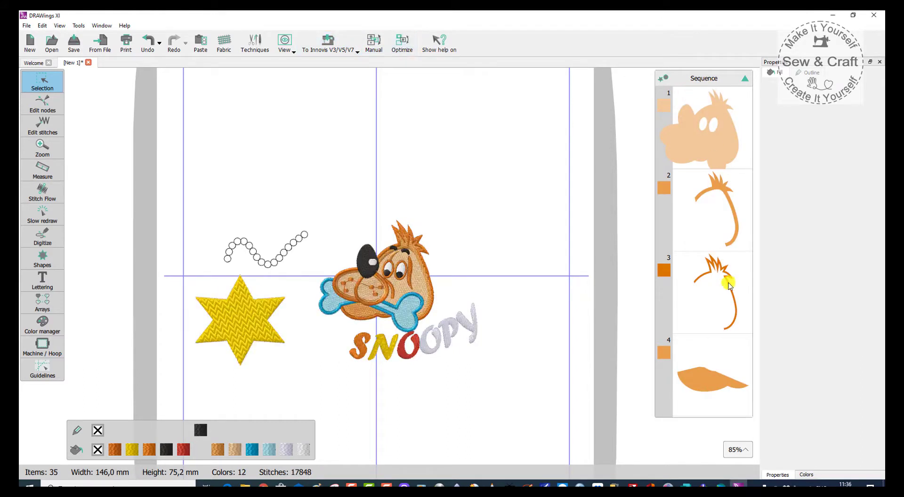
scroll(728, 285, "down", 15)
scroll(717, 279, "down", 10)
scroll(716, 282, "up", 3)
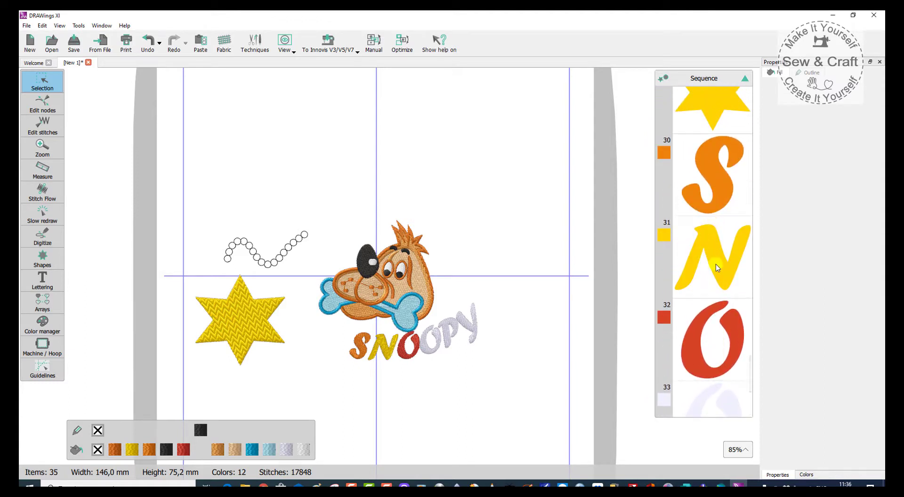
scroll(716, 265, "up", 2)
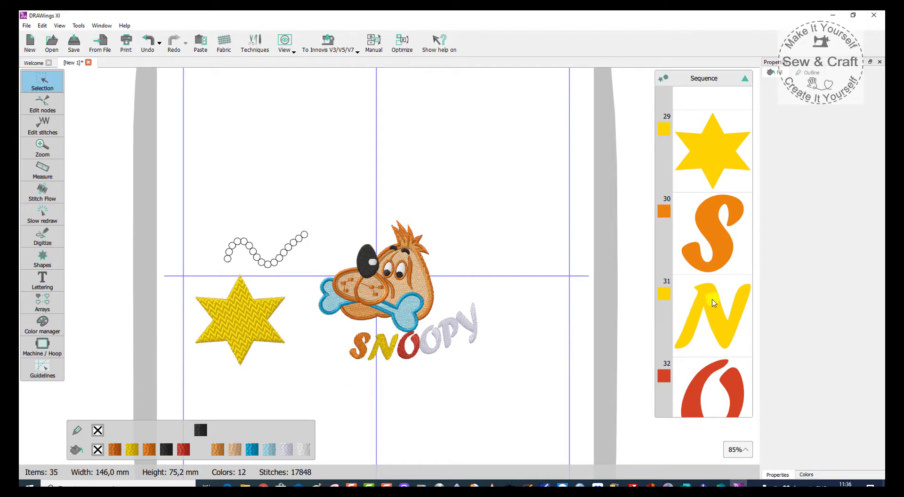
left_click(716, 321)
left_click_drag(716, 321, 727, 241)
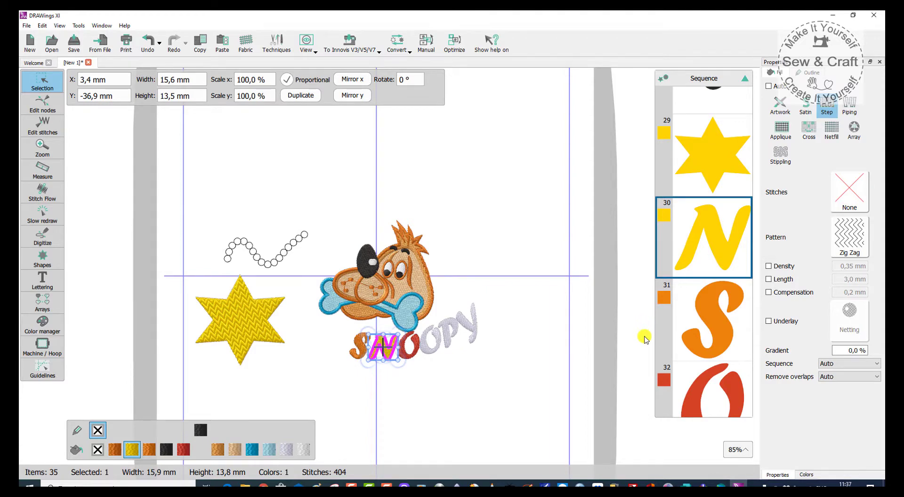
Step: Preview the design's stitch-out with Slow redraw from the first stitch to nearly the last
mouse_move(38, 76)
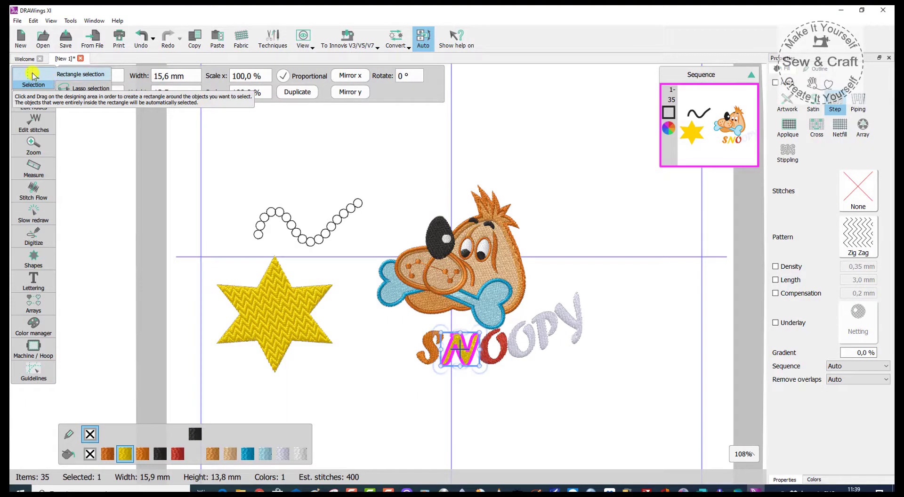
left_click(360, 356)
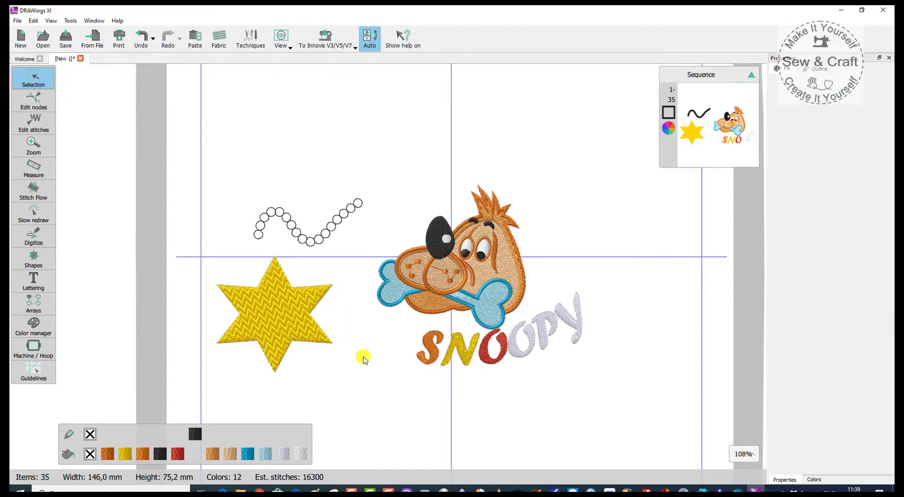
mouse_move(49, 266)
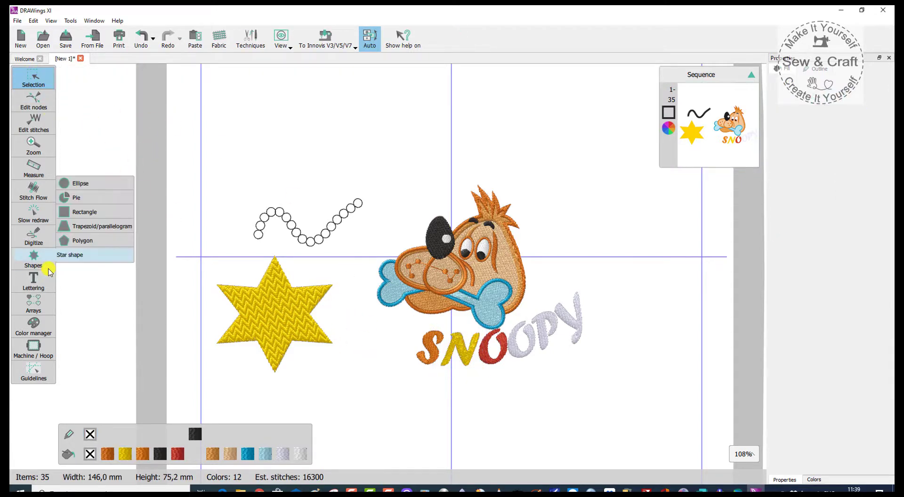
left_click(42, 220)
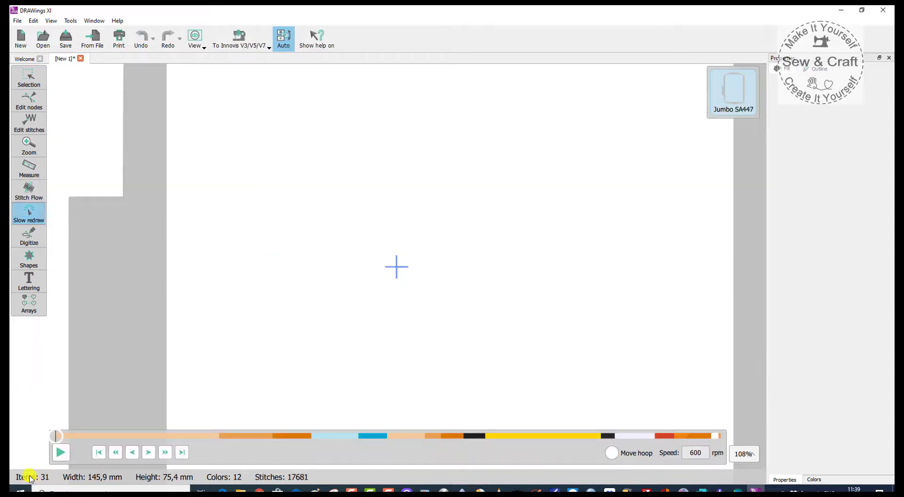
mouse_move(56, 440)
left_mouse_down()
mouse_move(118, 436)
mouse_move(199, 447)
mouse_move(361, 440)
mouse_move(745, 464)
left_mouse_up()
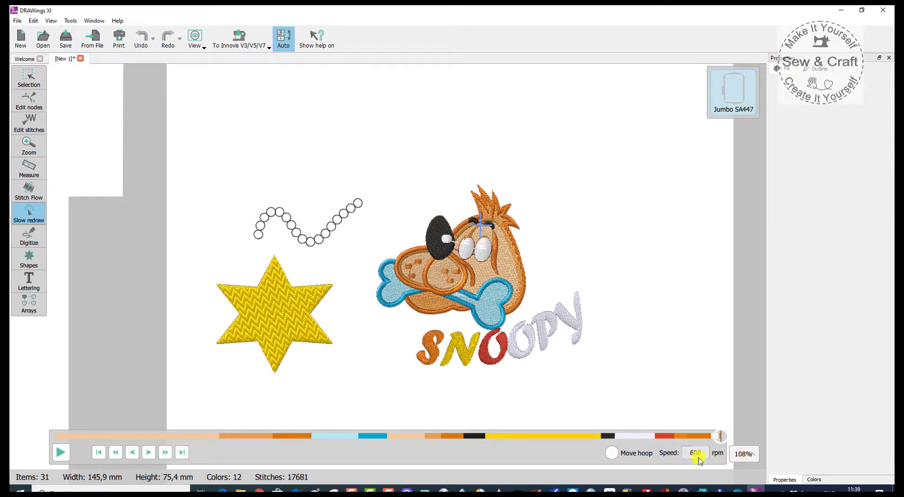
left_click(28, 78)
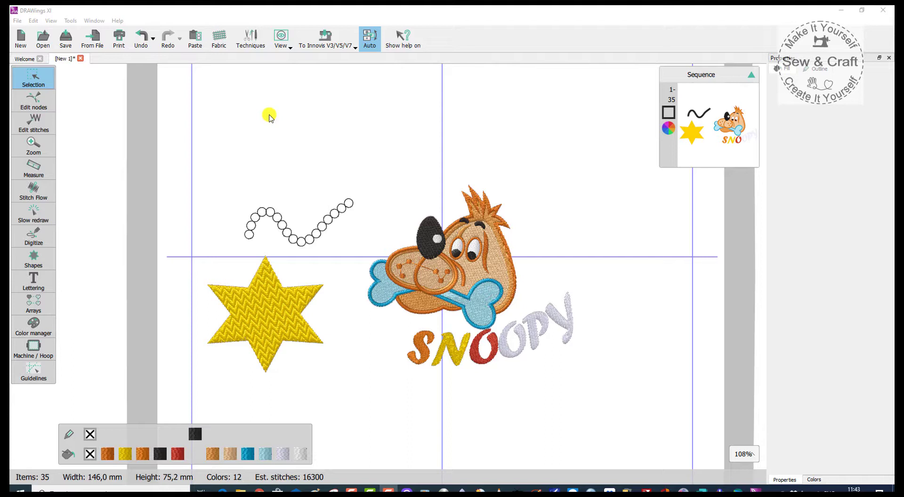
Step: Set the fabric's embroidery category to Normal Light with the None Normal Light fabric
left_click(218, 38)
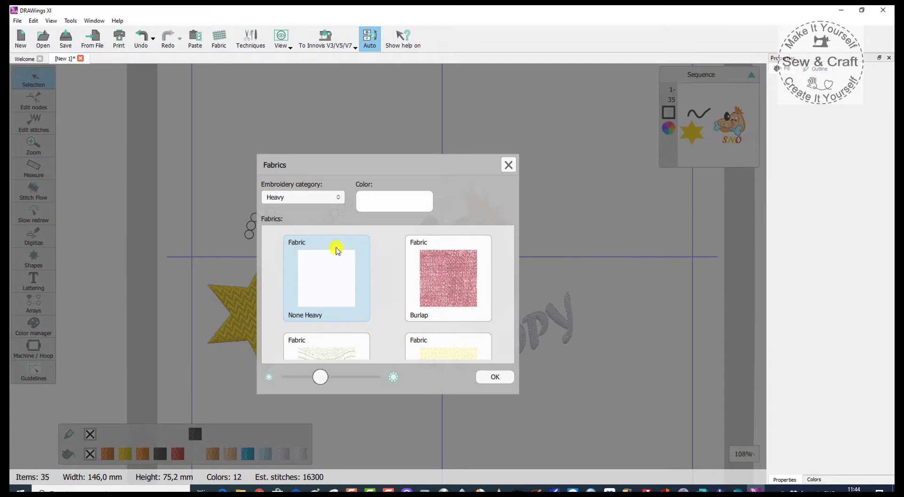
left_click(340, 199)
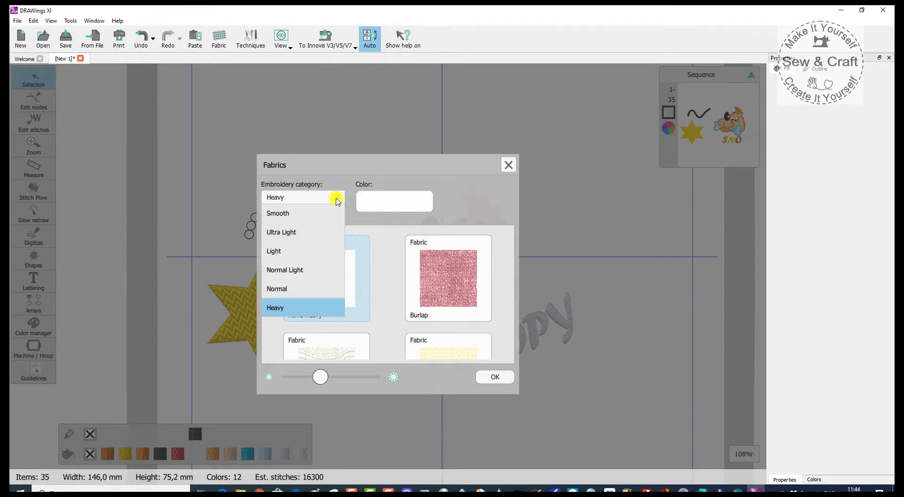
left_click(292, 270)
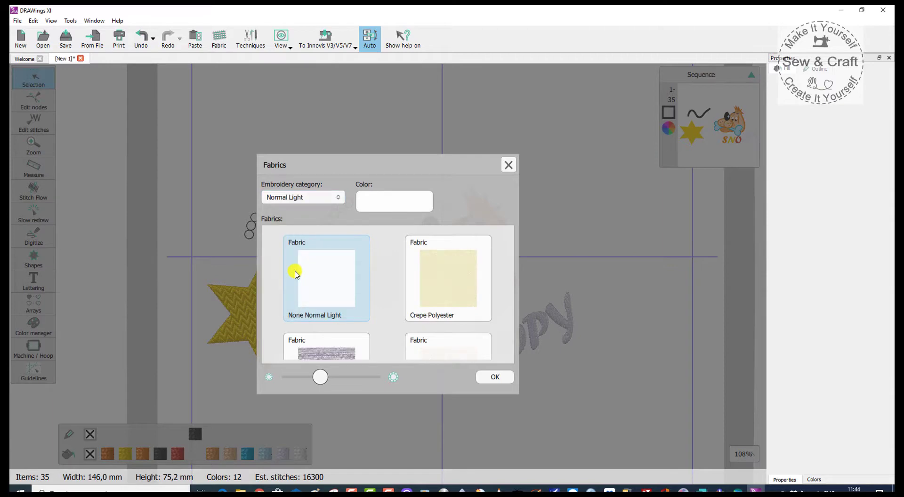
left_click(494, 376)
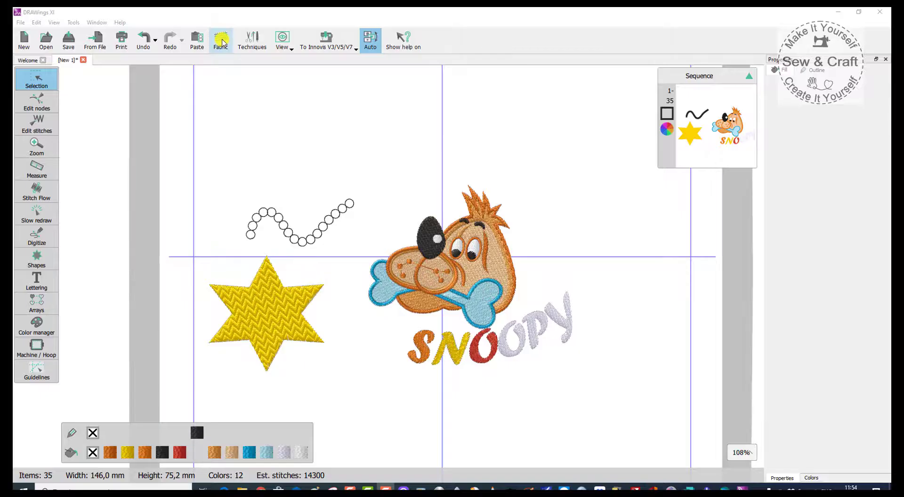
Step: Change the color of the None Normal Light fabric to bright yellow
left_click(223, 42)
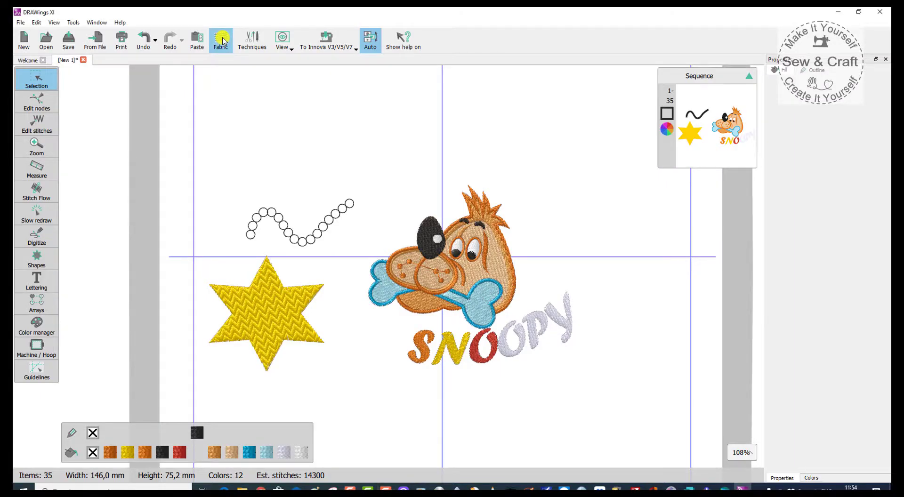
left_click(378, 205)
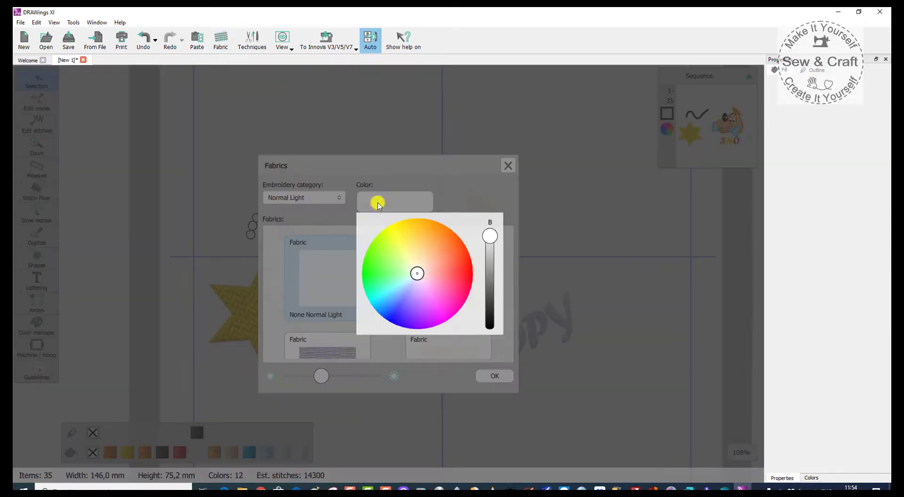
left_click(394, 227)
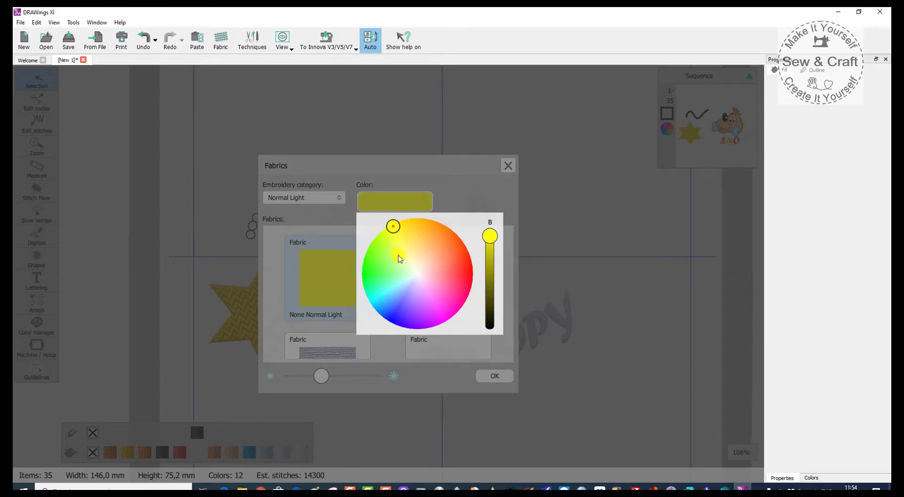
left_click(489, 375)
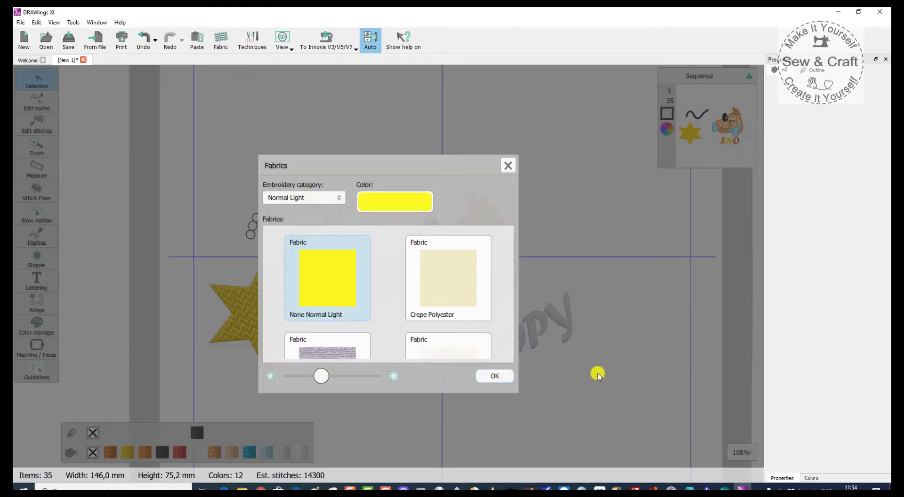
left_click(506, 376)
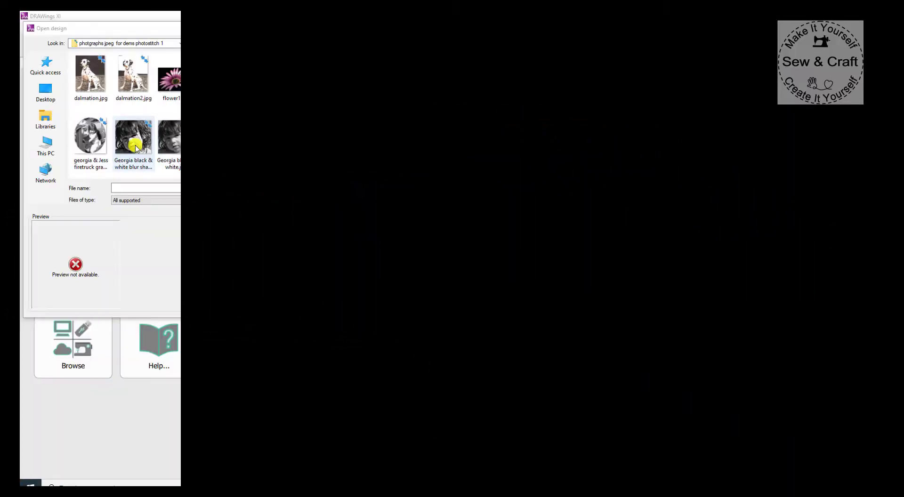
Step: Open the black-and-white blurred portrait photo of the child as a Photo stitch design
double_click(135, 147)
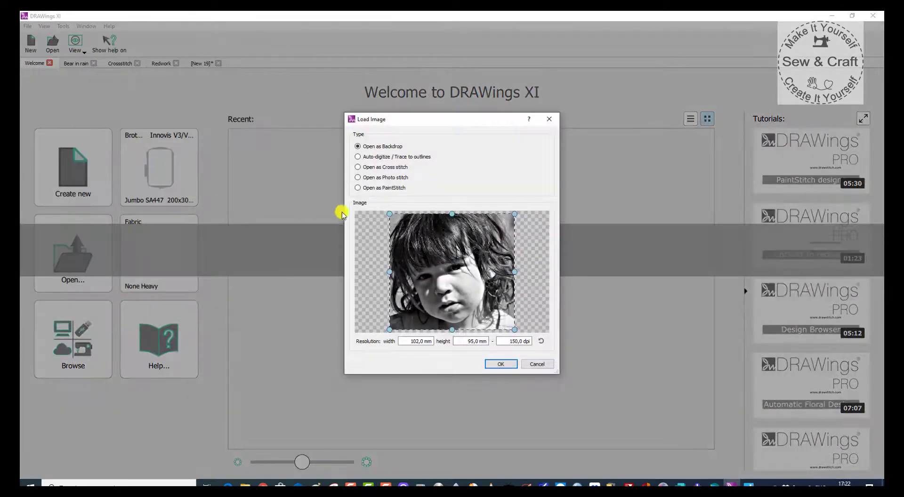
left_click(358, 178)
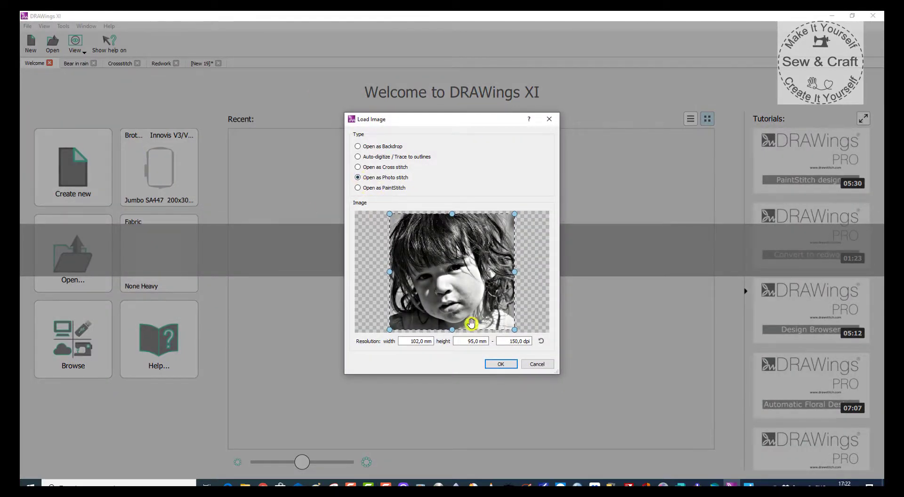
left_click(500, 364)
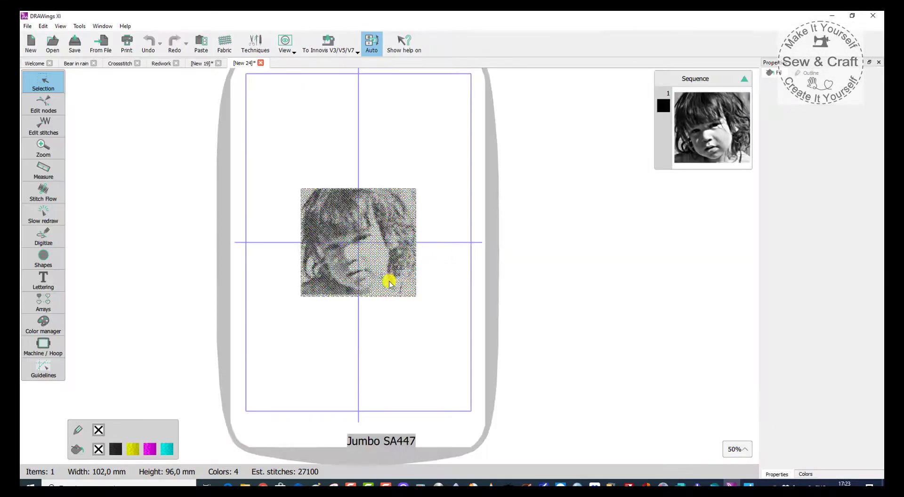
Step: Enlarge the photo stitch portrait to about 186 × 173 mm and make it monochrome
left_click(382, 250)
left_click_drag(416, 189, 464, 142)
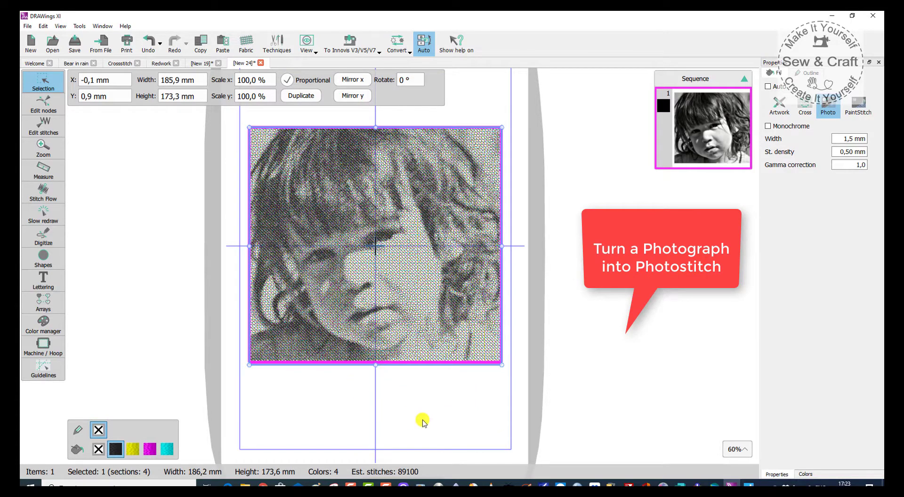
left_click(425, 408)
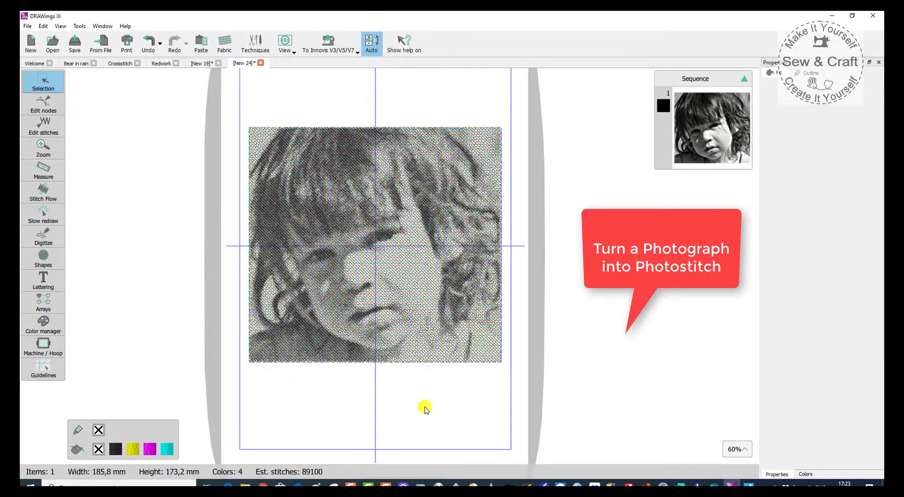
left_click(426, 345)
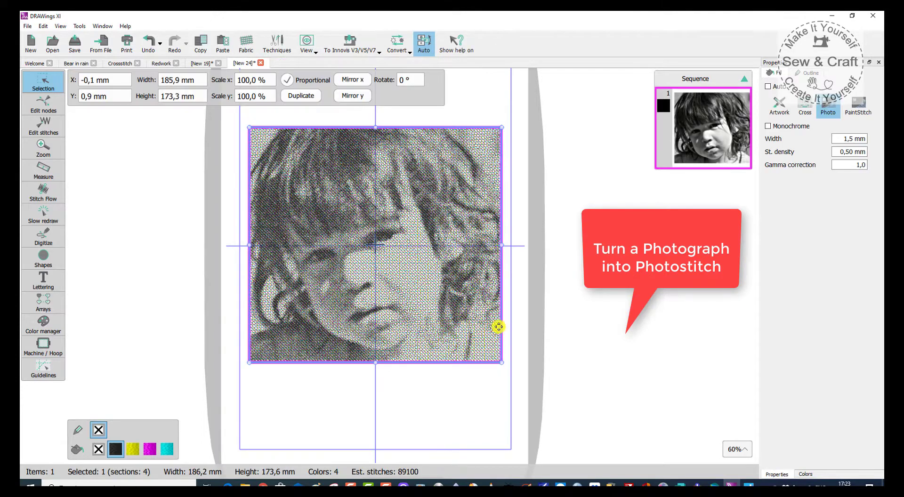
left_click(768, 126)
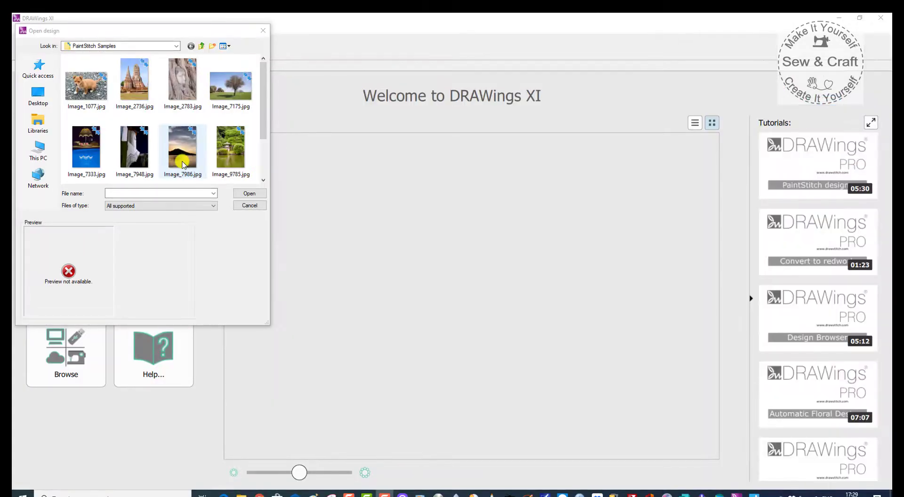
Step: Open the sunset picture Image_7986.jpg from the PaintStitch Samples folder as a PaintStitch design
double_click(183, 164)
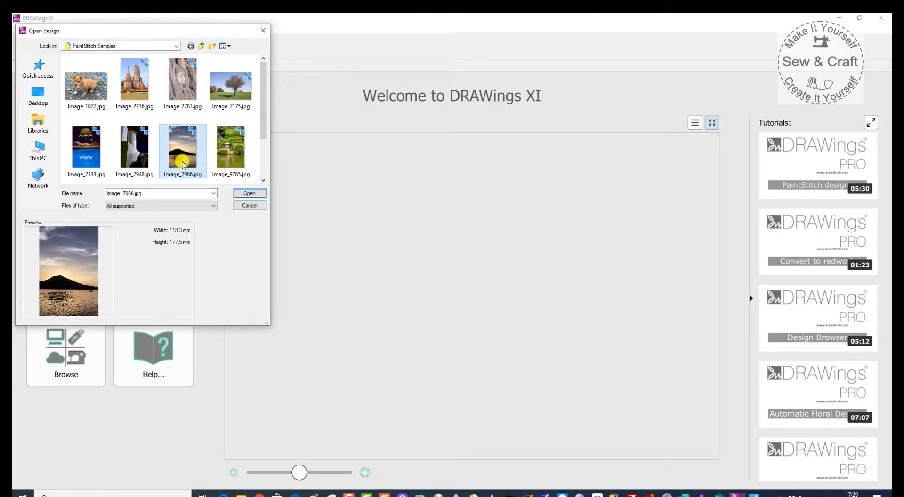
left_click(356, 193)
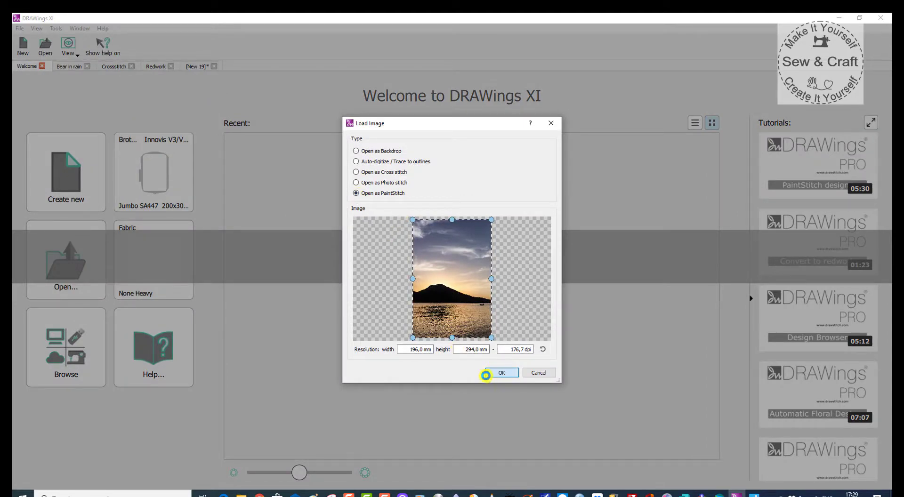
left_click(489, 373)
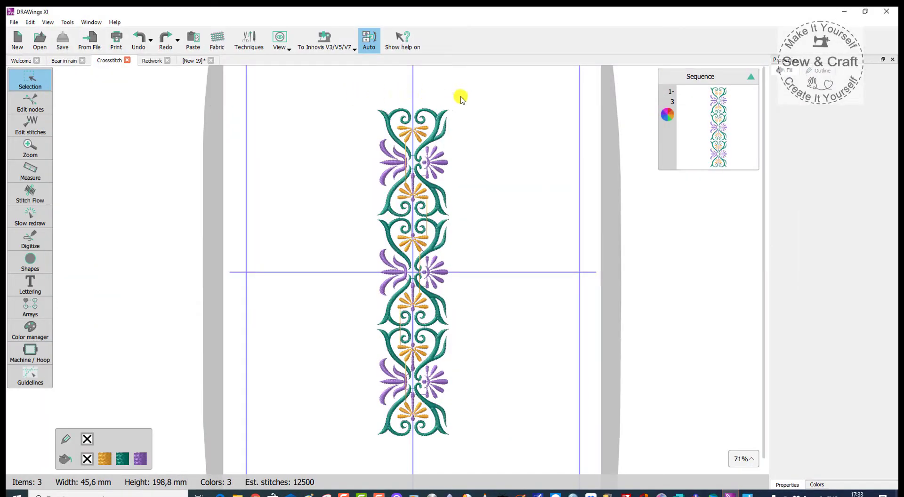
Step: Select the whole floral border in the Crossstitch design and change its fill to Cross stitch
left_click_drag(460, 97, 464, 450)
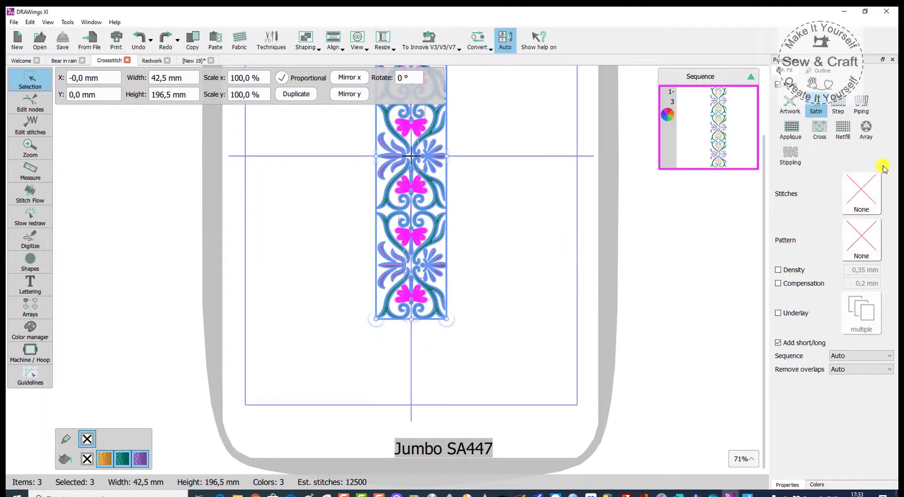
scroll(530, 209, "up", 3)
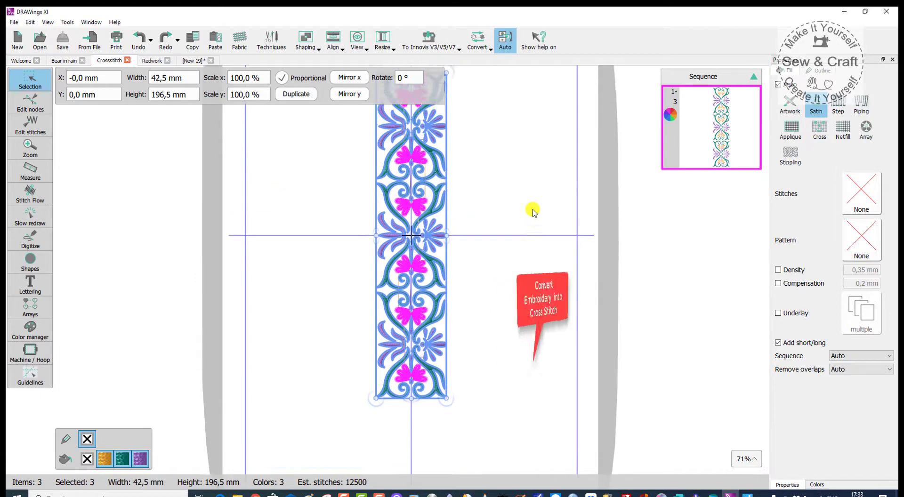
left_click(819, 133)
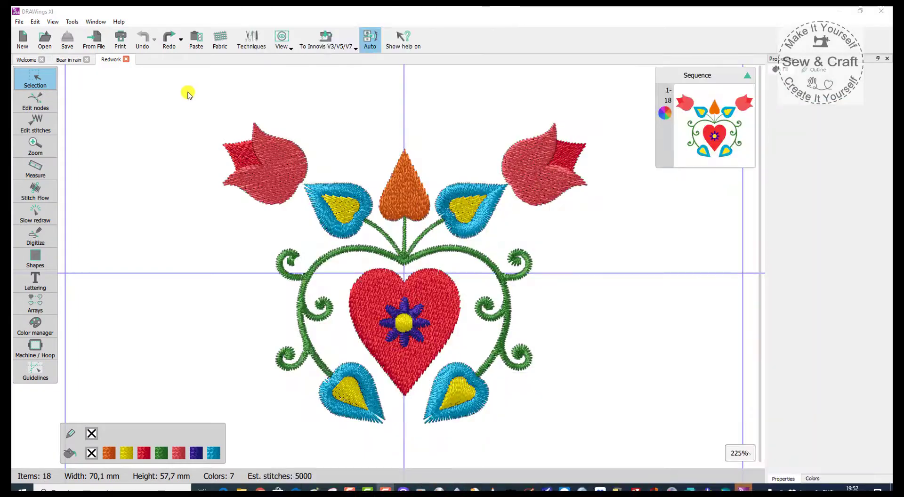
Step: Select the entire heart and tulip design and convert it to Redwork
left_click_drag(187, 92, 564, 268)
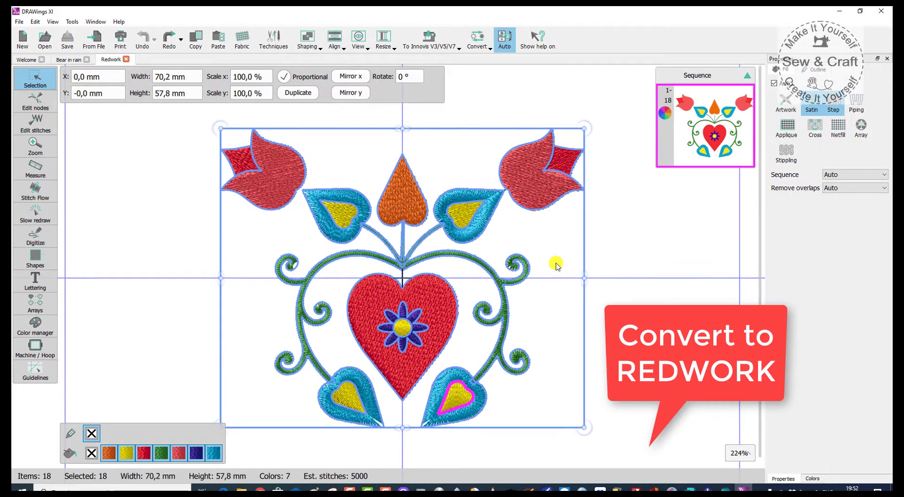
right_click(556, 265)
left_click(601, 290)
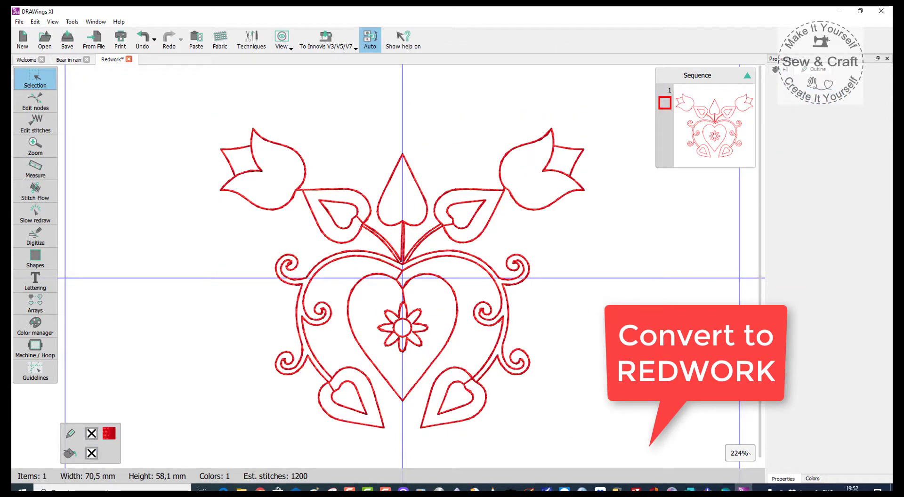
scroll(646, 342, "down", 3)
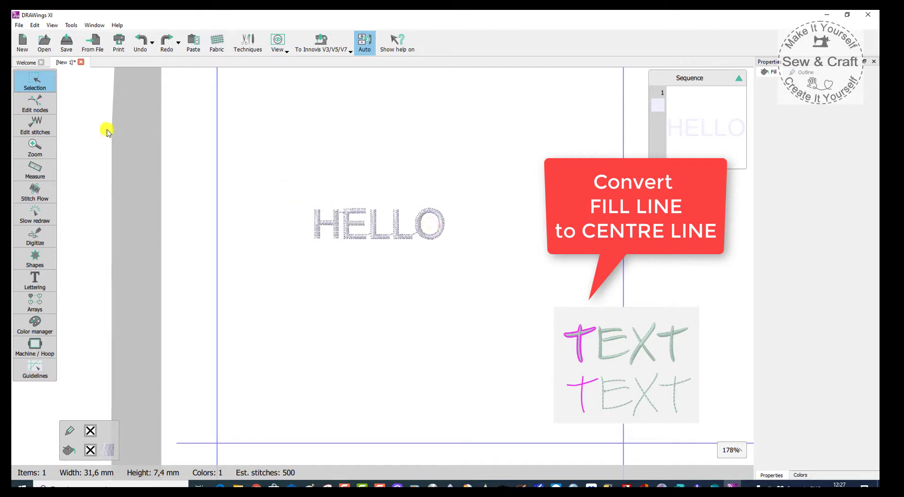
Step: Scale the HELLO lettering down proportionally in two stages to about 14 × 3.4 mm
left_click_drag(285, 178, 482, 259)
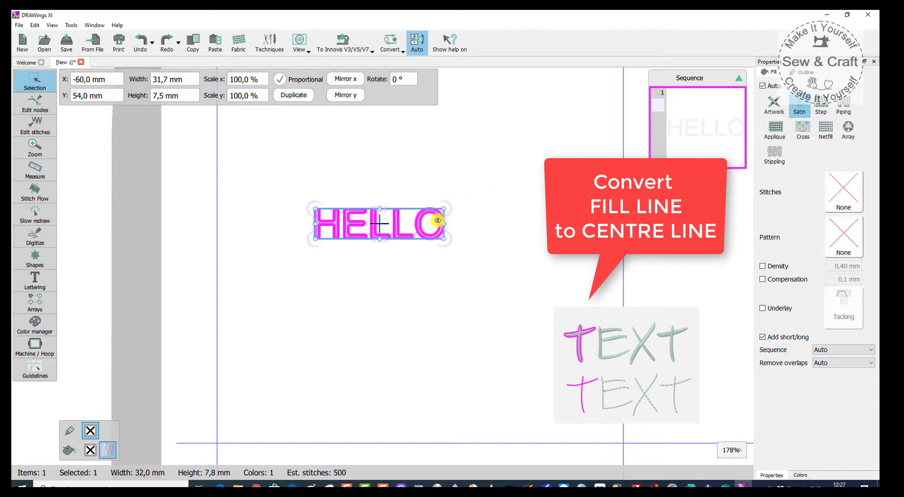
scroll(436, 229, "up", 2)
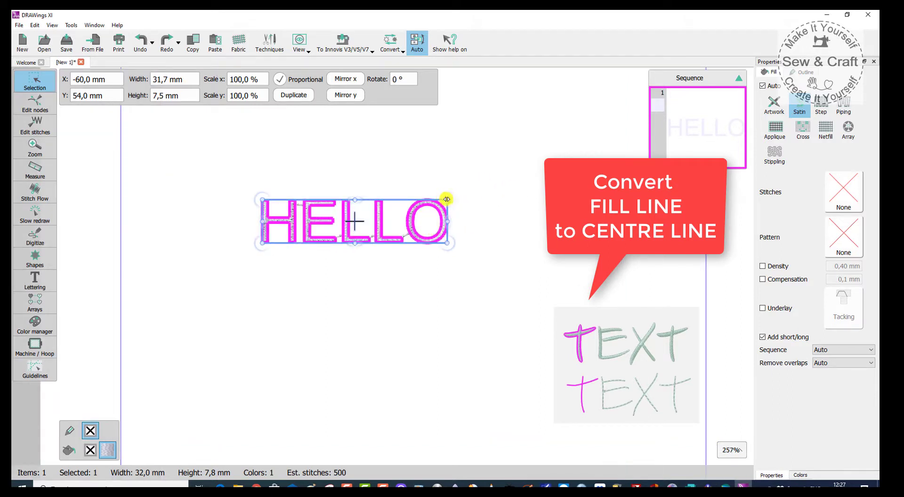
left_click_drag(447, 199, 421, 205)
left_click(473, 257)
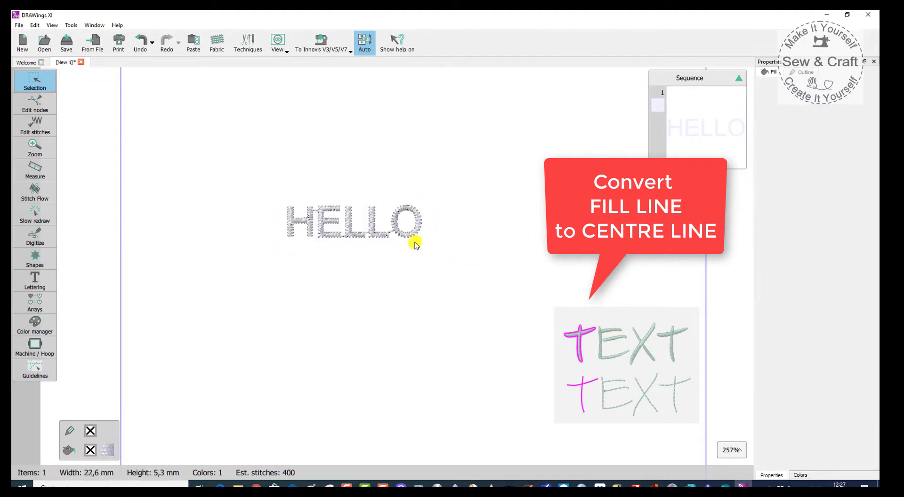
left_click_drag(258, 196, 443, 248)
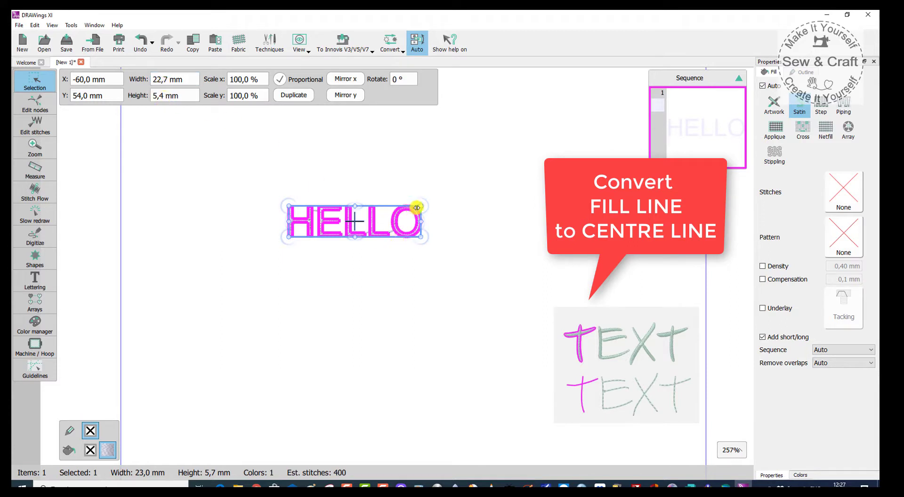
left_click_drag(421, 206, 409, 215)
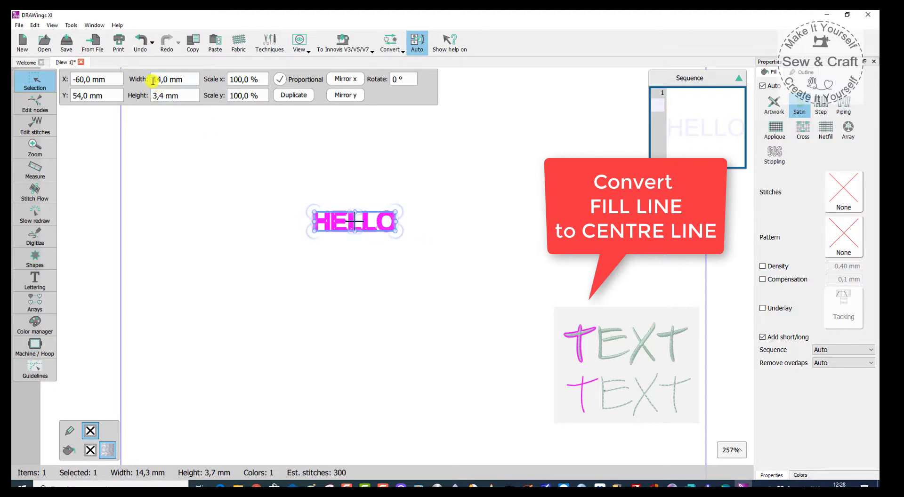
left_click(350, 260)
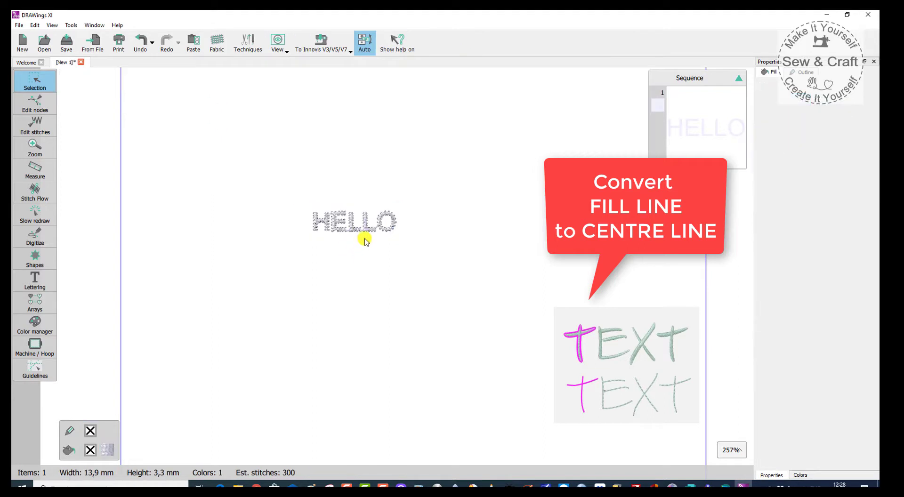
Step: Convert the fill of the small HELLO lettering to a center line
scroll(365, 239, "up", 2)
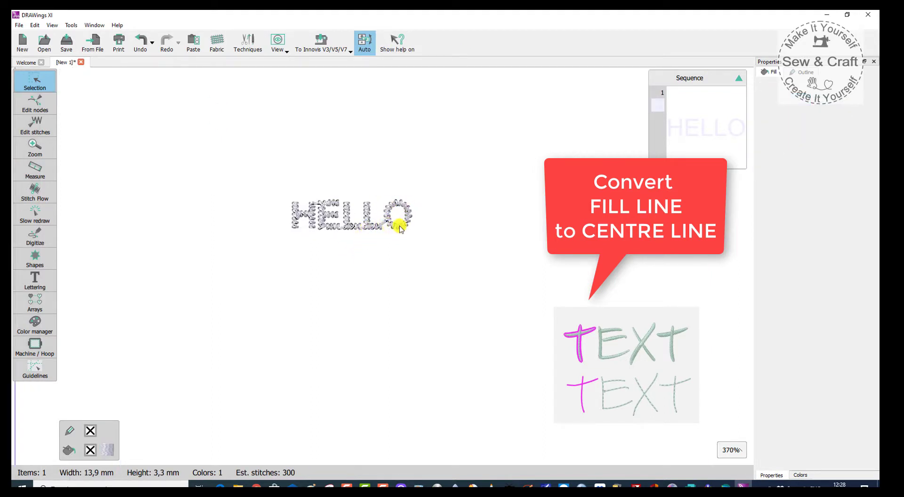
left_click_drag(287, 194, 448, 249)
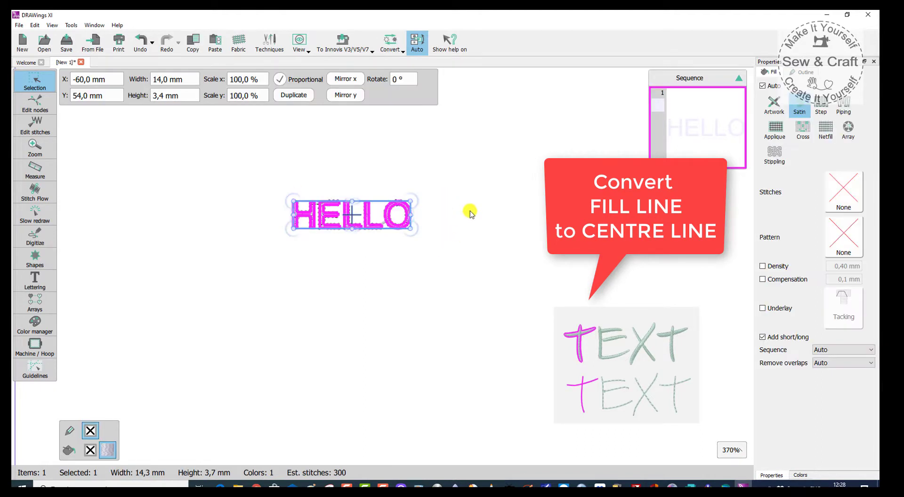
right_click(468, 211)
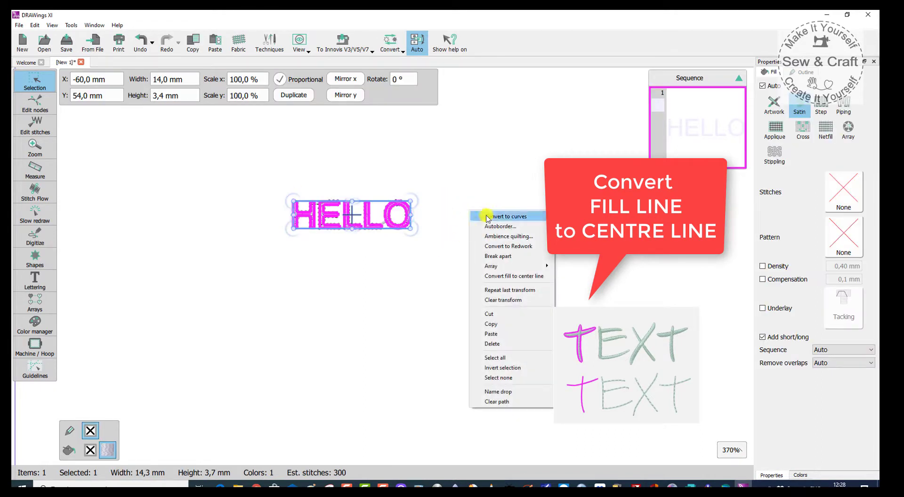
left_click(519, 279)
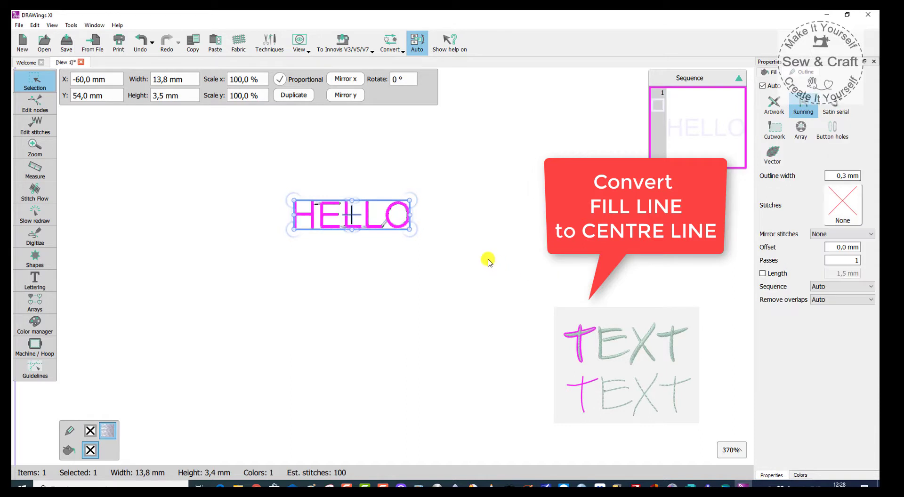
Step: Break the center-line HELLO lettering apart into separate items and deselect it
right_click(485, 261)
left_click(516, 297)
left_click(448, 269)
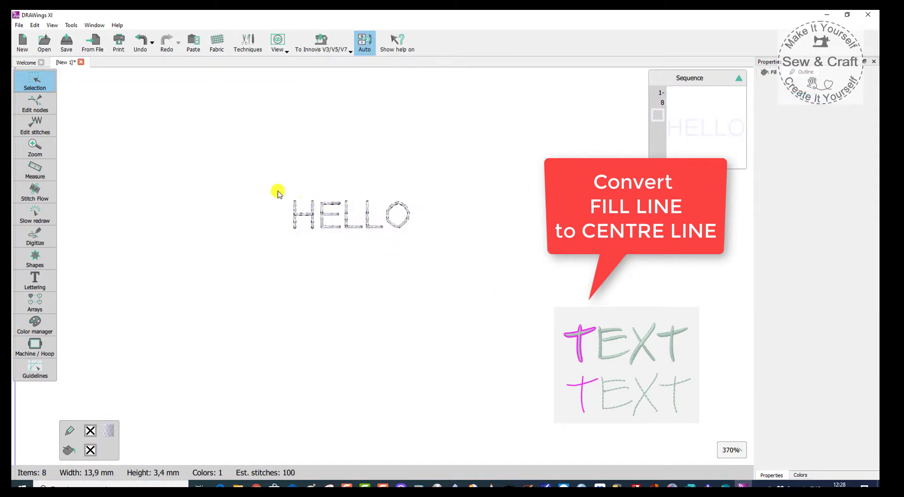
scroll(434, 207, "down", 2)
scroll(434, 207, "up", 2)
scroll(437, 210, "down", 3)
scroll(439, 212, "down", 2)
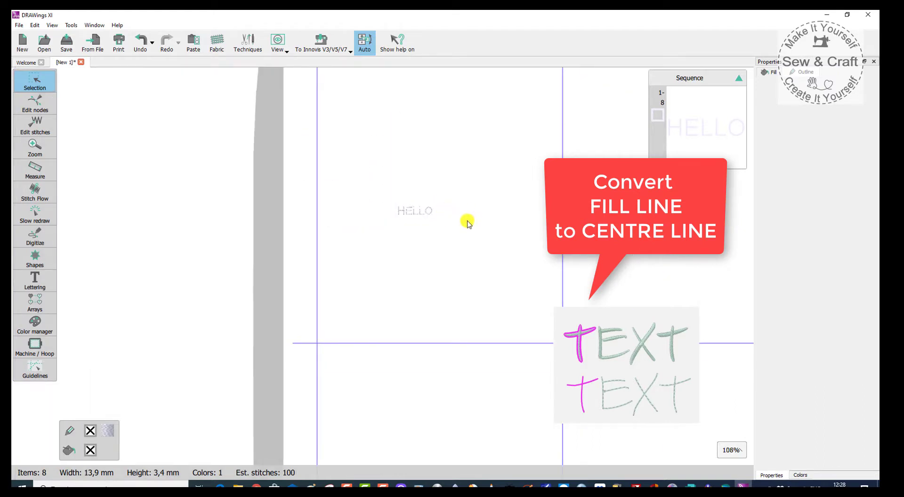
scroll(467, 221, "up", 3)
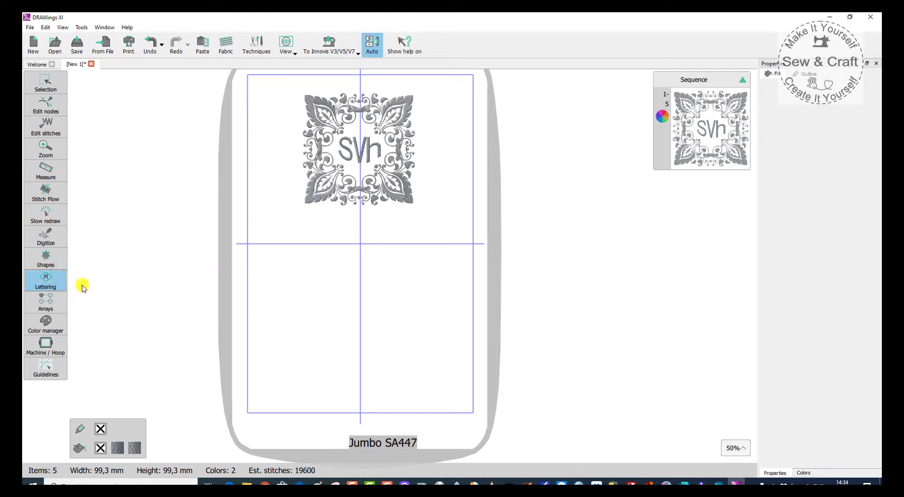
Step: Add a 60 × 60 mm XYZ monogram in Arial with Template 01 and the Corners: 33 frame below the SVh monogram
left_click(284, 260)
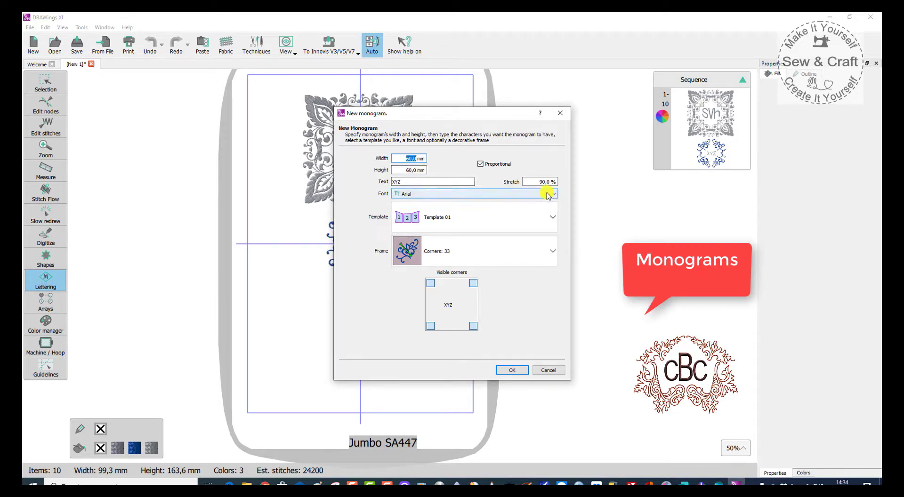
left_click(551, 217)
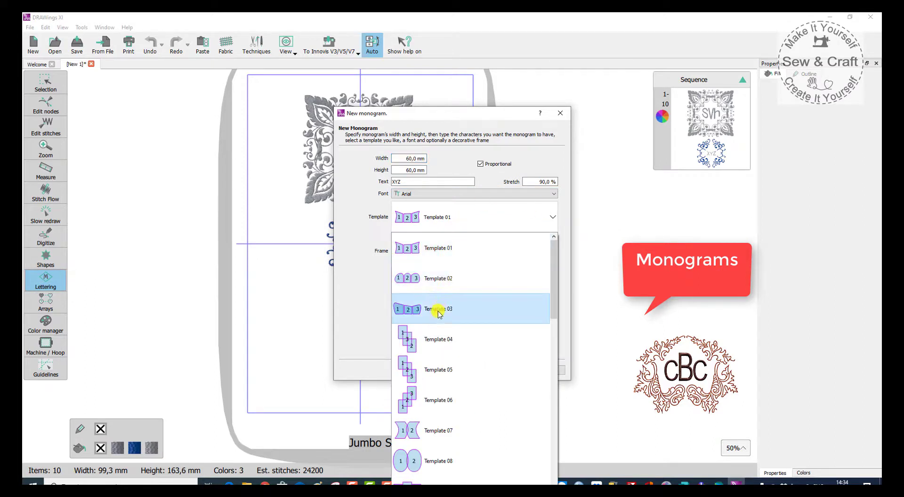
left_click(417, 253)
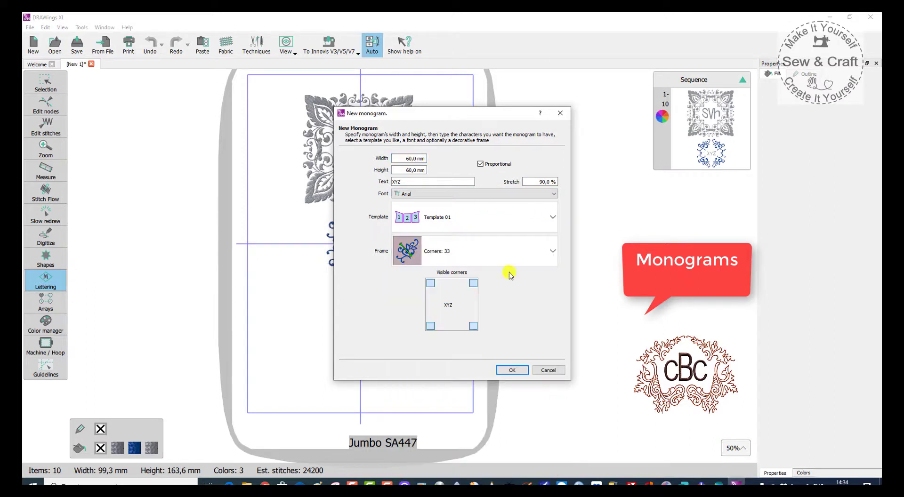
left_click(552, 254)
scroll(485, 299, "up", 10)
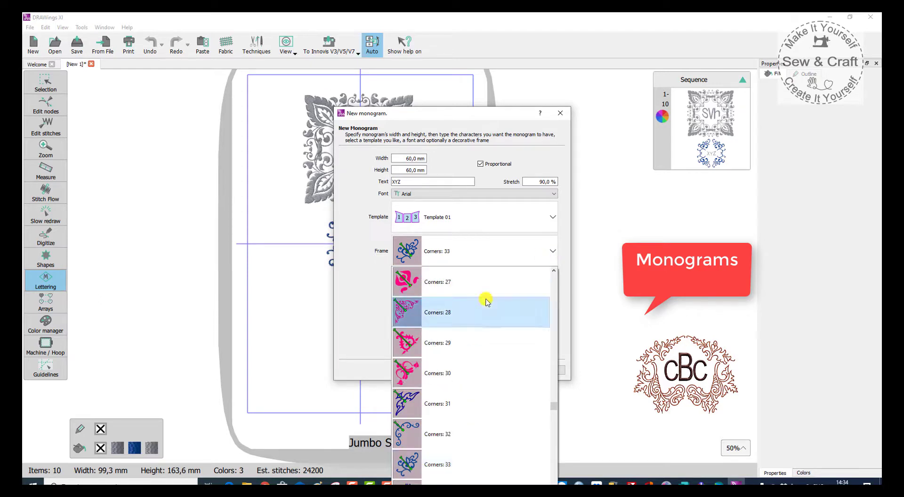
scroll(485, 301, "up", 13)
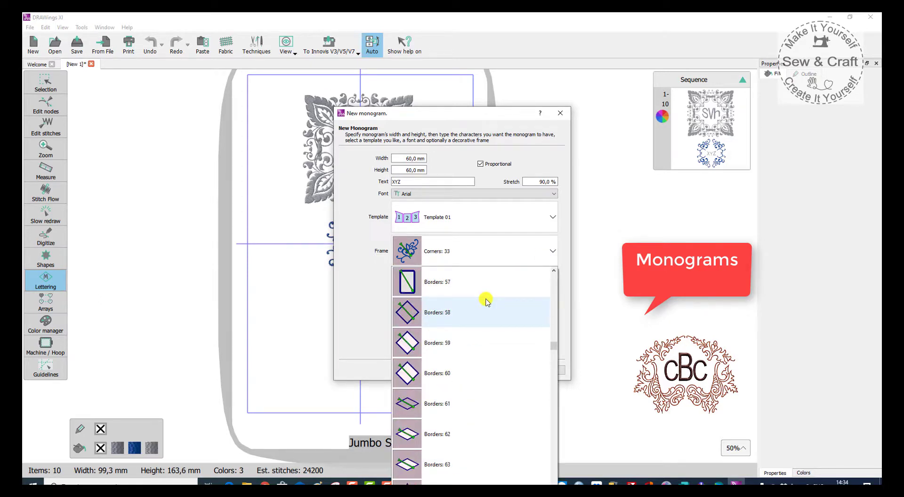
scroll(485, 301, "down", 11)
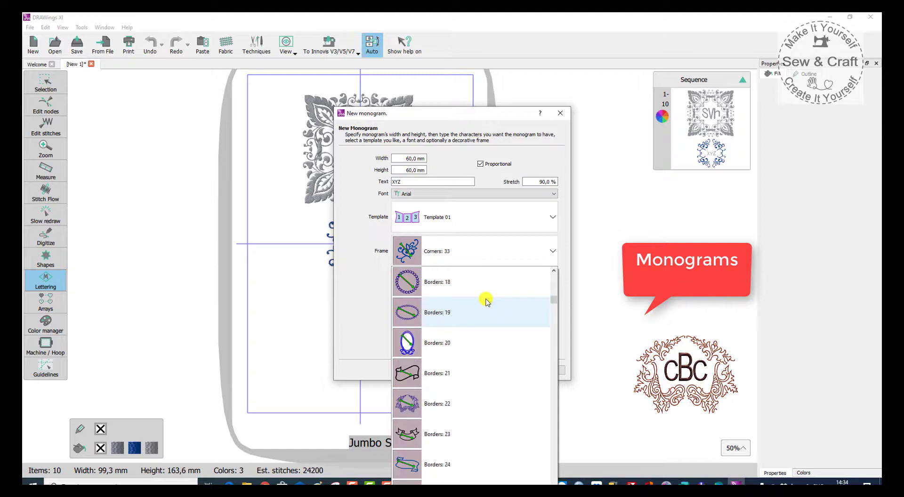
left_click(413, 256)
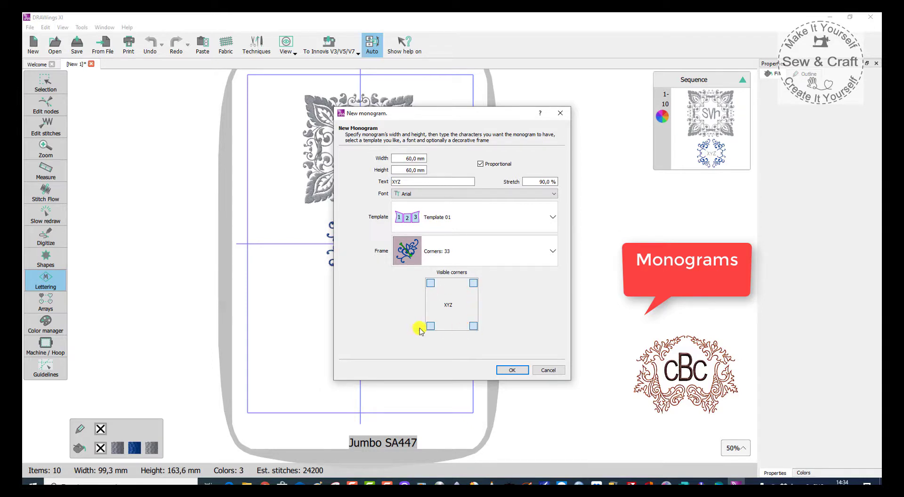
left_click(513, 370)
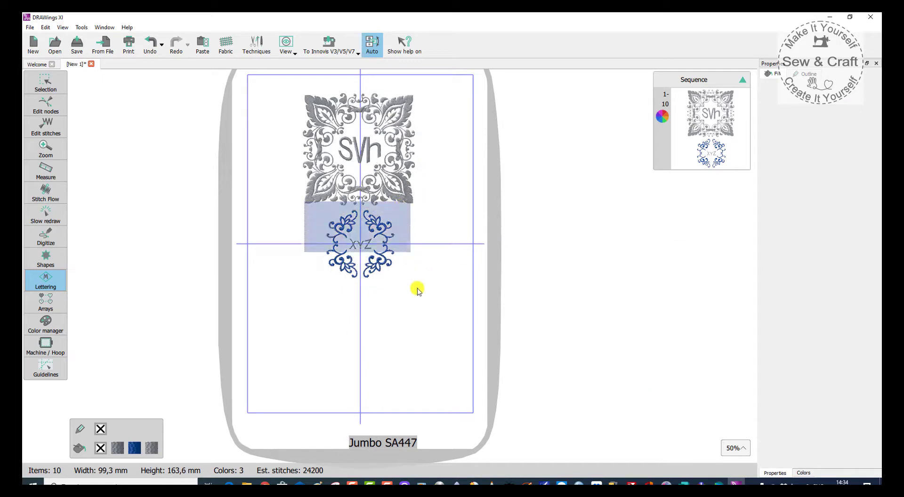
Step: Enlarge the XYZ monogram to about 113.6 × 113.6 mm and position it below the SVh monogram
left_click_drag(388, 267, 394, 313)
left_click_drag(409, 251, 438, 231)
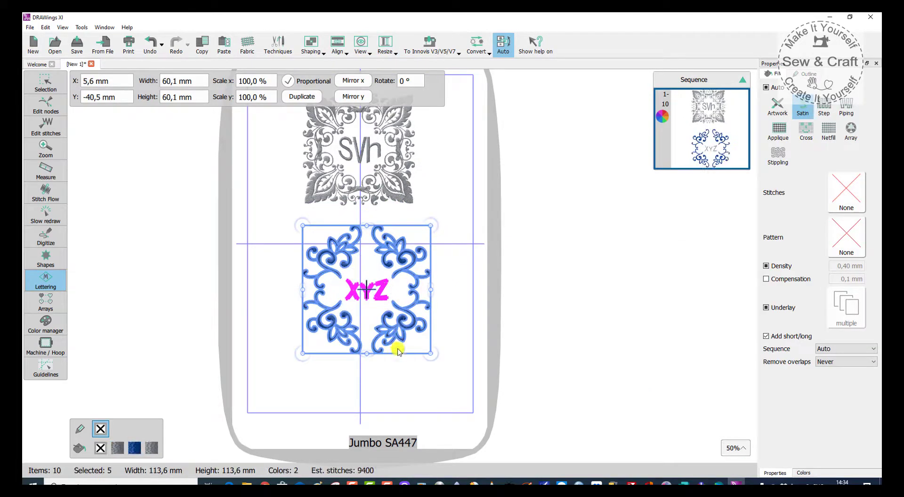
left_click(411, 392)
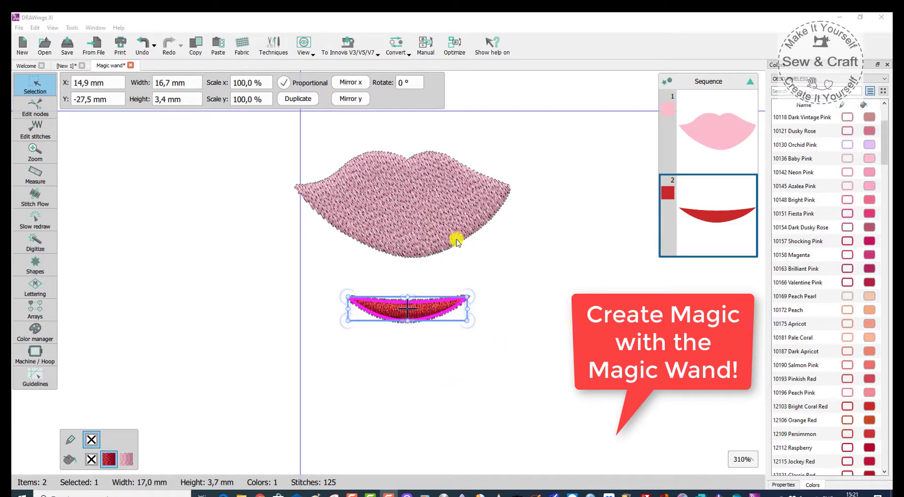
Step: Move the red mouth shape up onto the middle of the pink lips and deselect it
left_click_drag(417, 308, 418, 210)
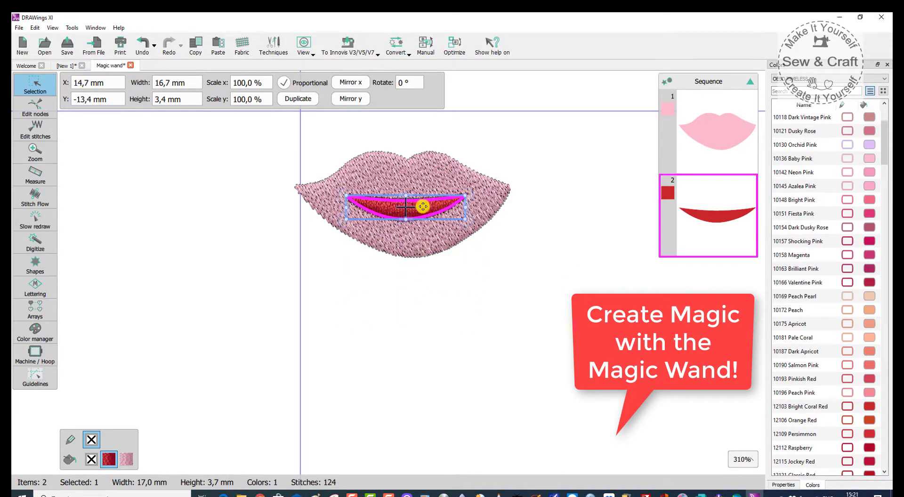
left_click_drag(414, 216, 432, 206)
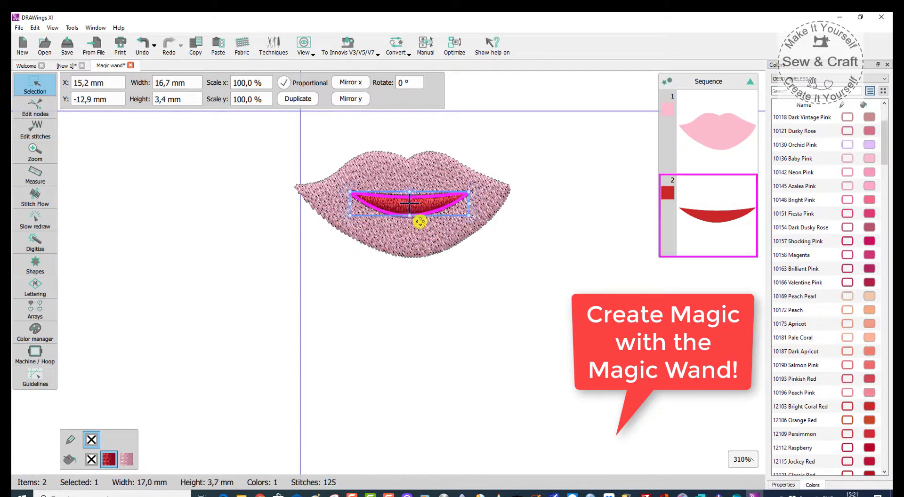
left_click(428, 340)
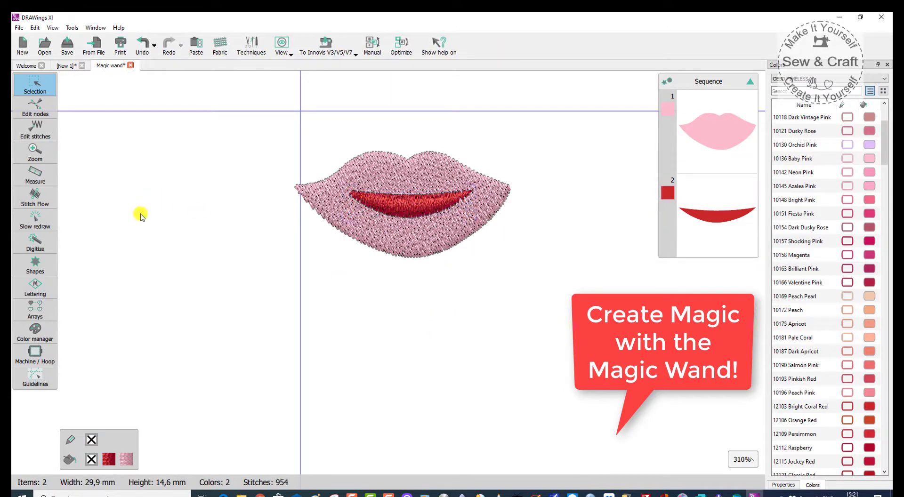
Step: Create a new shape from the pink lip area around the mouth with the Magic wand and move it below the original lips
left_click(43, 242)
left_click(78, 238)
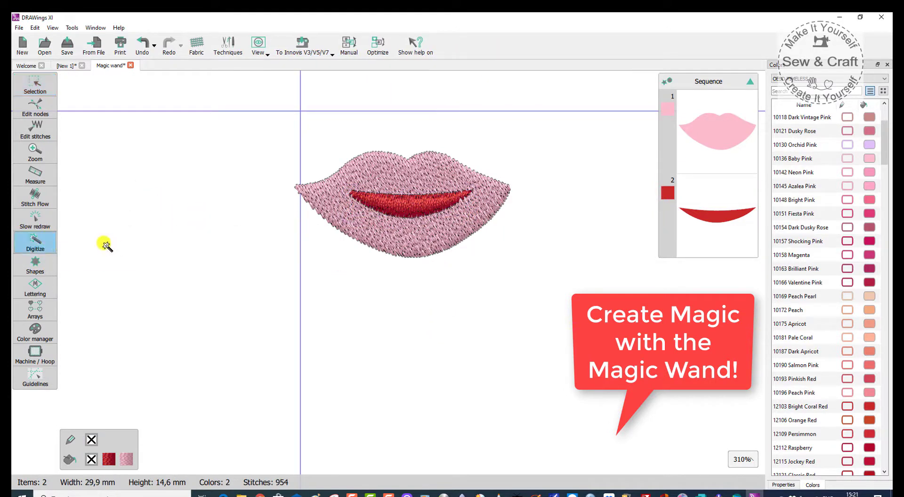
left_click(429, 238)
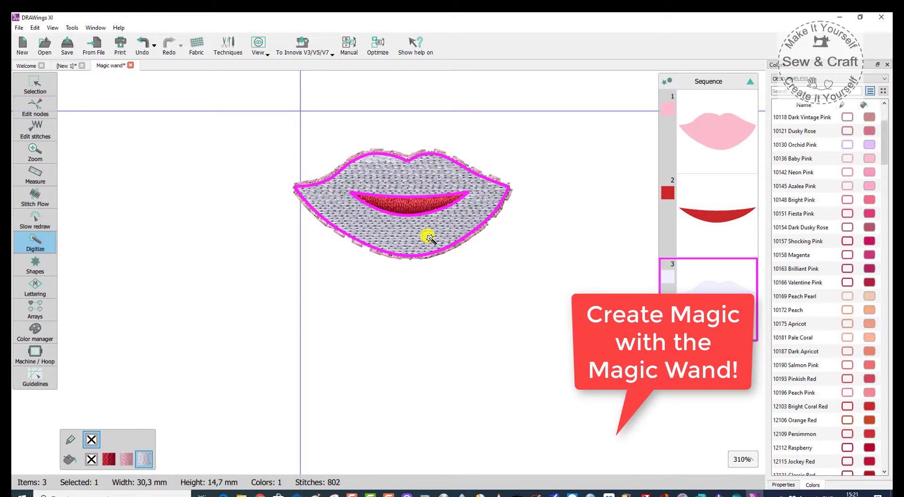
left_click(35, 85)
left_click_drag(401, 232, 402, 368)
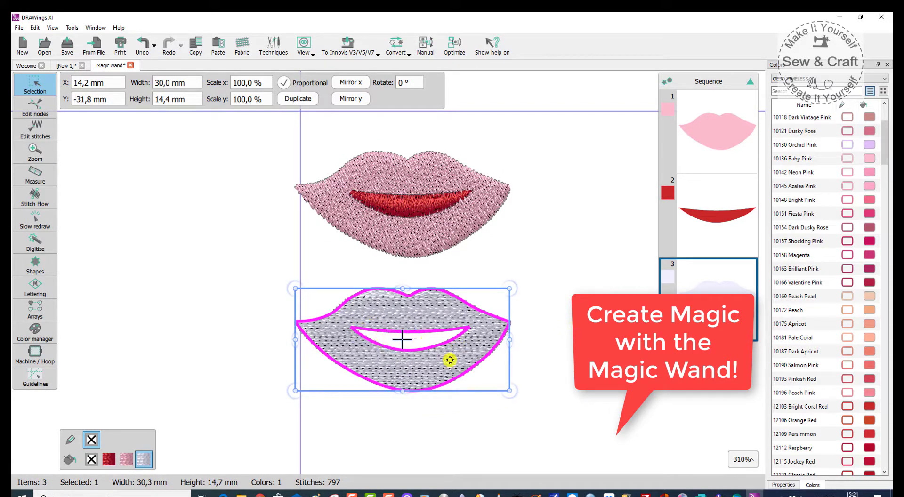
Step: Colour the new lips with the original's pink and give them a diagonal stitch direction with Stitch Flow
left_click(126, 459)
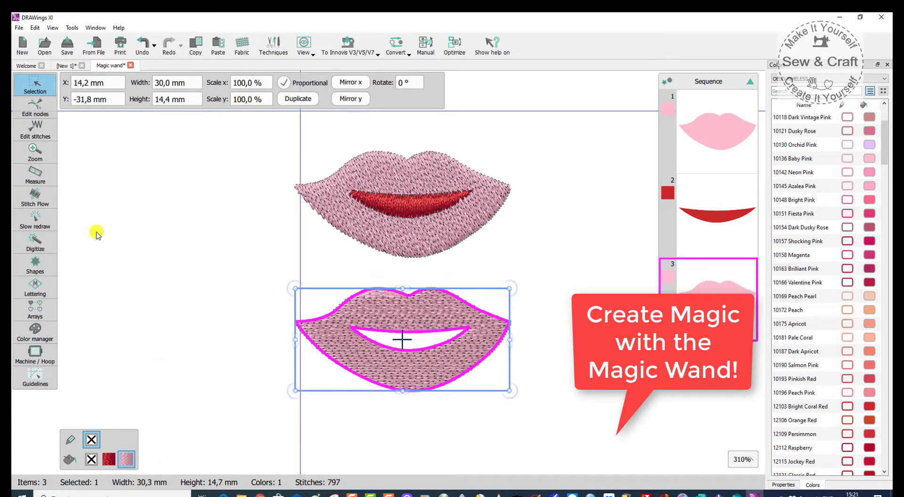
left_click(32, 194)
left_click_drag(370, 297, 345, 316)
key("Return")
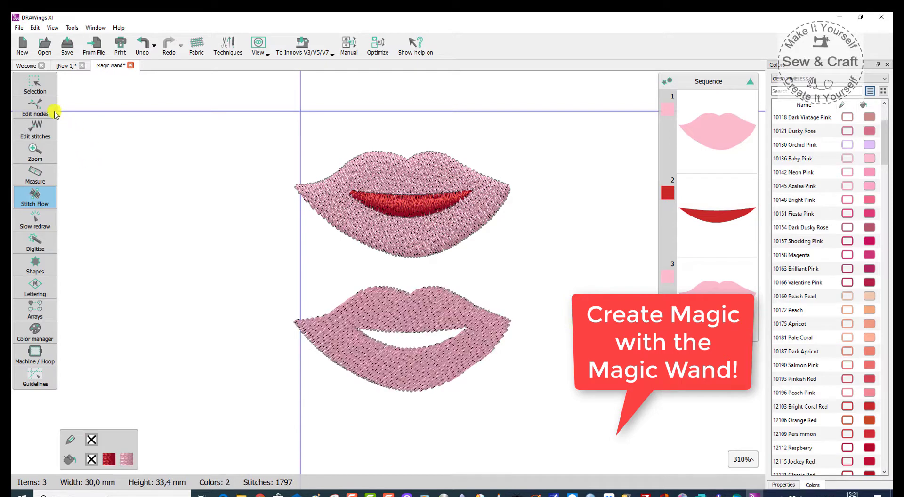
left_click(38, 85)
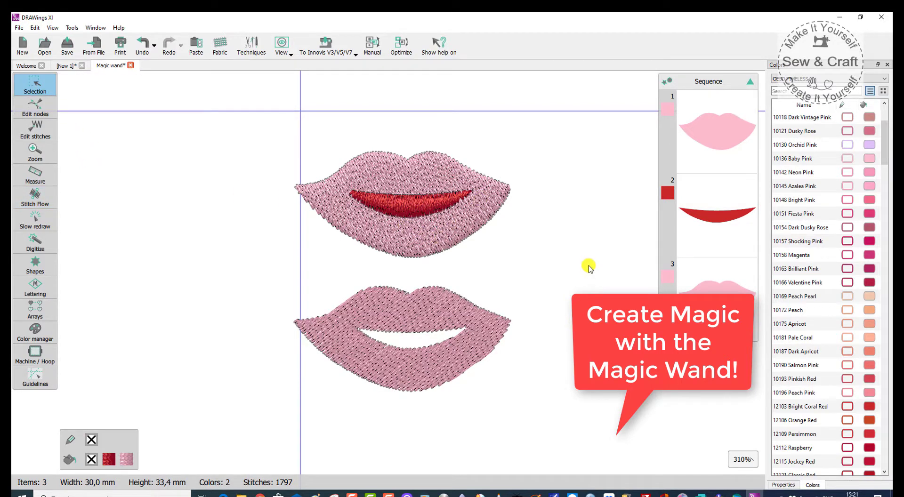
Step: Fill the mouth opening of the lower lips with a Magic wand shape and colour it the original's red
scroll(586, 263, "down", 2)
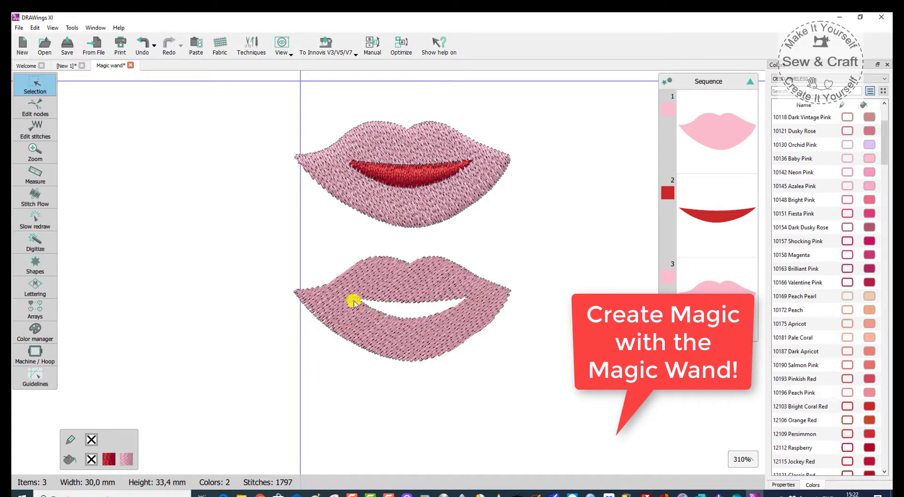
mouse_move(34, 238)
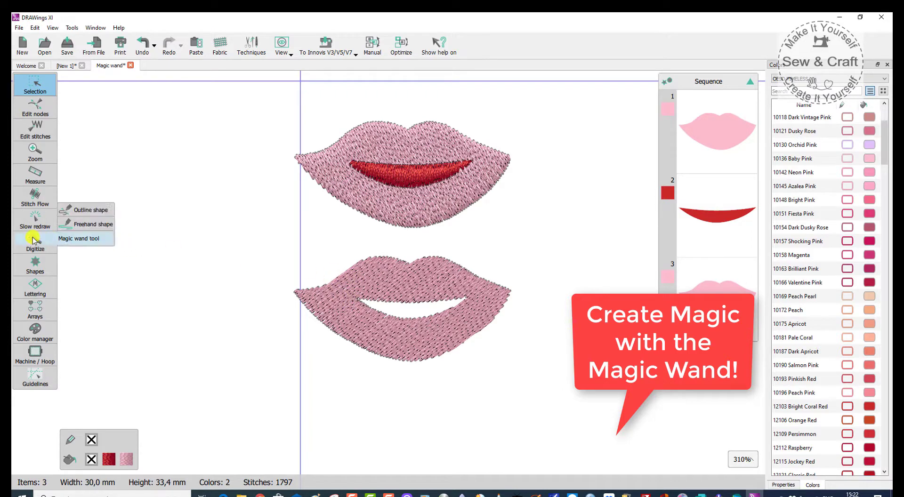
left_click(78, 240)
left_click(412, 309)
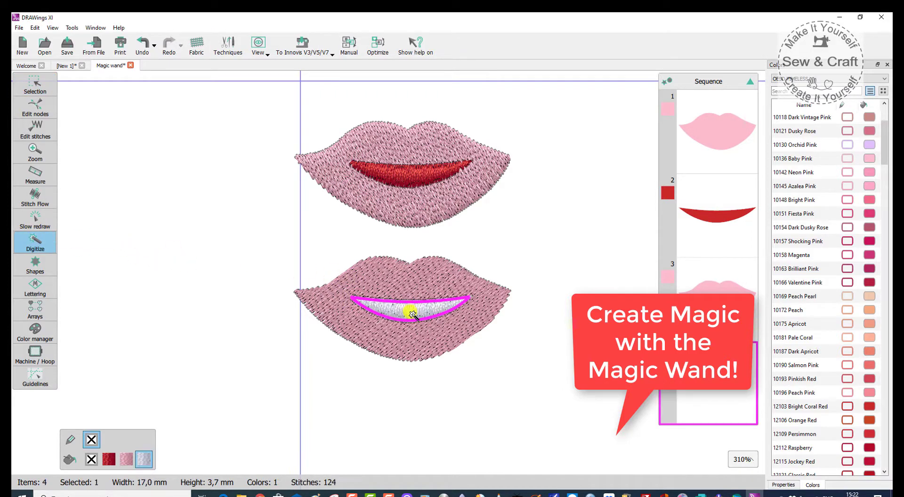
left_click(35, 85)
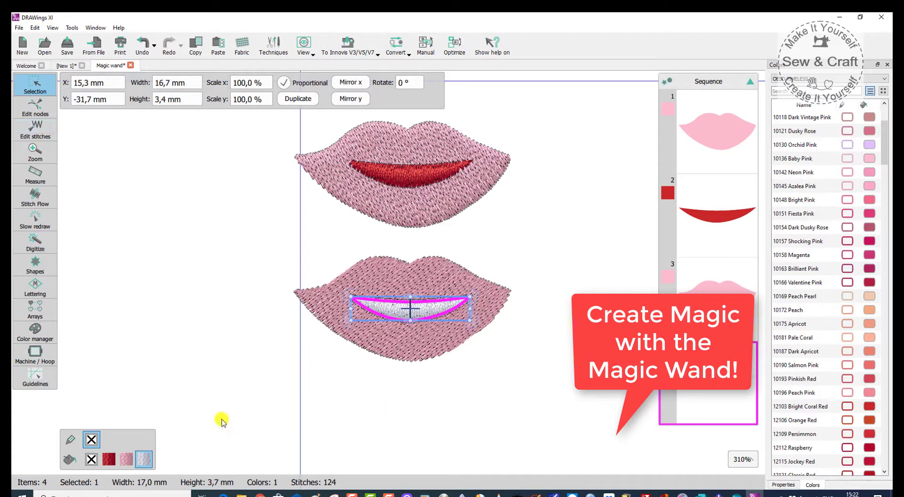
left_click(108, 459)
left_click(419, 398)
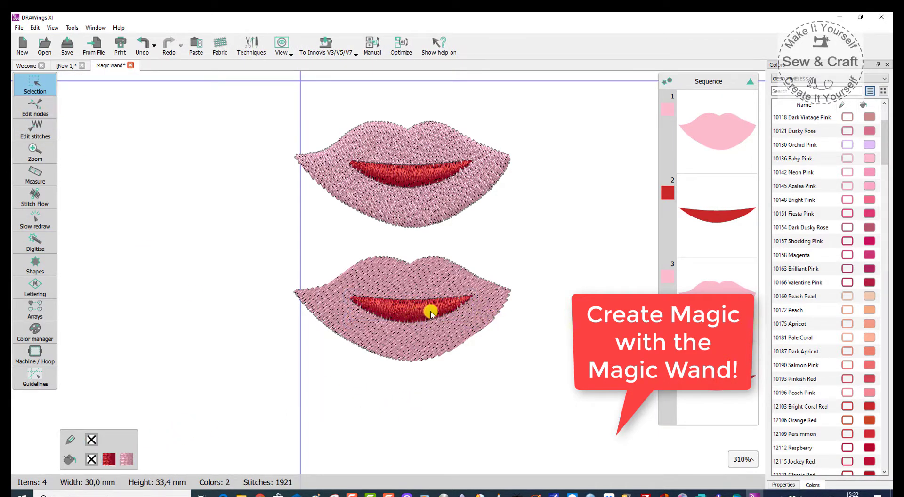
Step: Move the lower lips' red mouth shape aside to expose the opening, and undo the moves
left_click(413, 307)
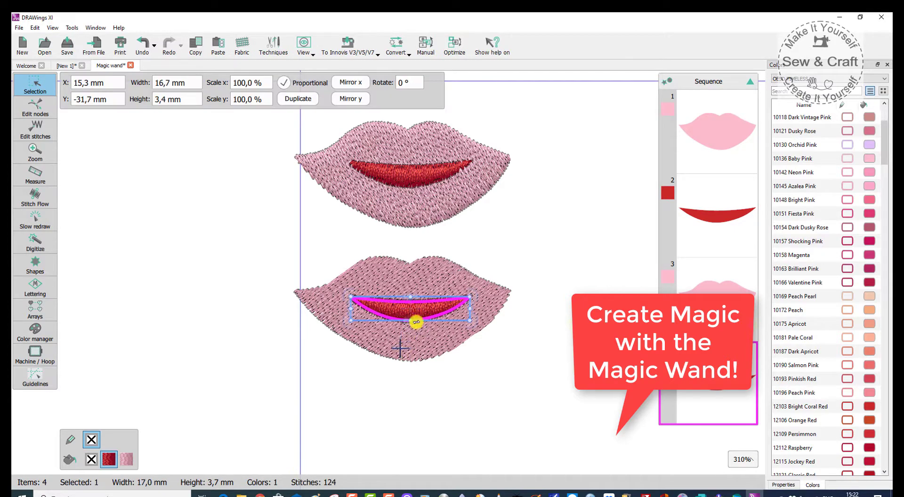
mouse_move(423, 313)
left_mouse_down()
mouse_move(345, 305)
mouse_move(320, 324)
mouse_move(397, 301)
mouse_move(438, 303)
left_mouse_up()
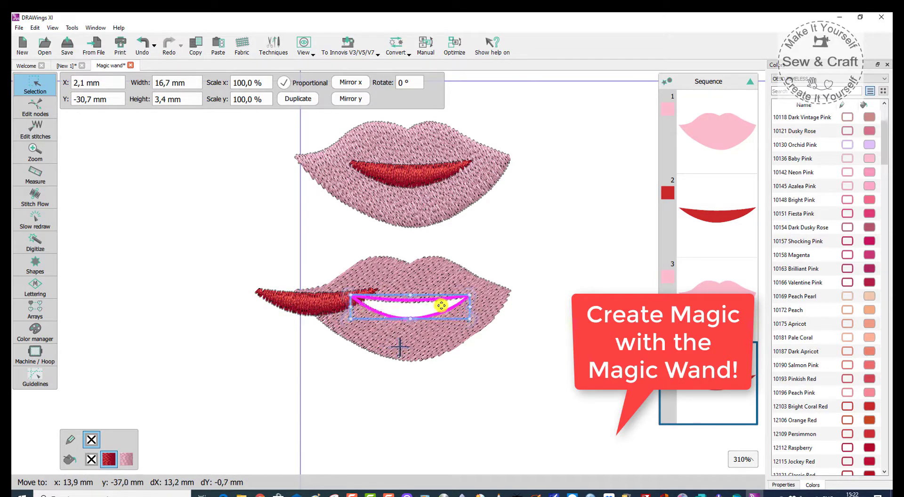
key("ctrl+z")
key("ctrl+z")
left_click(519, 387)
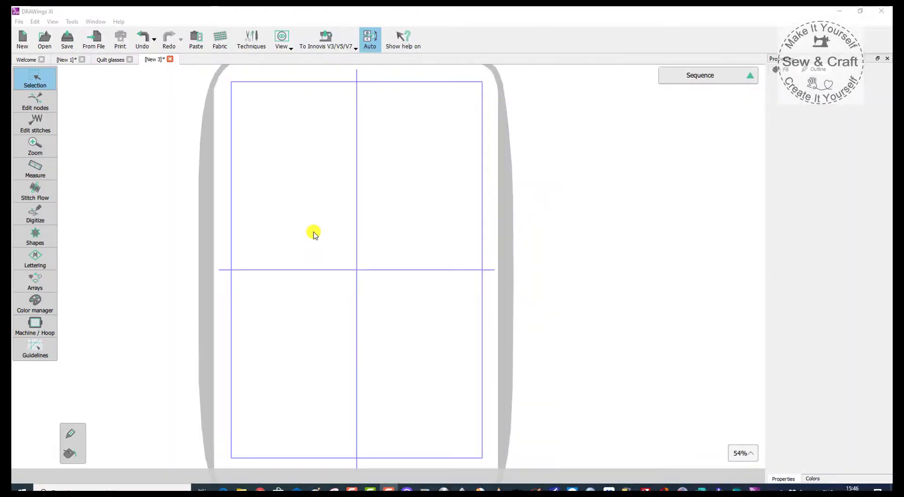
Step: Insert the leafy scroll symbol from the Wingdings font, about 53.8 × 47.5 mm, into the empty design
mouse_move(38, 218)
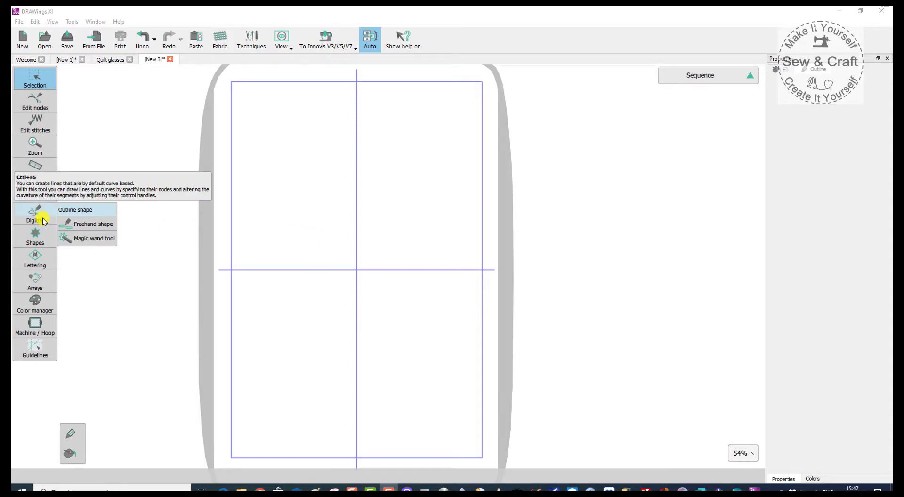
left_click(70, 22)
left_click(89, 88)
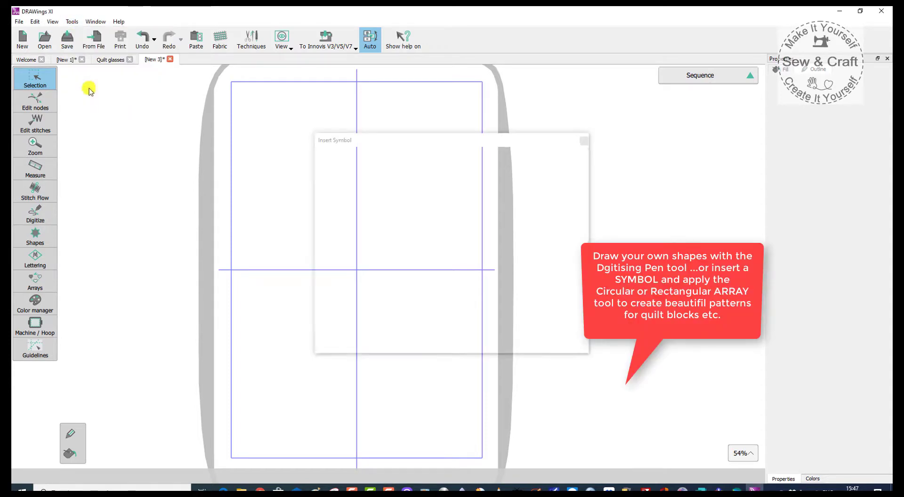
left_click_drag(580, 188, 582, 215)
left_click(485, 256)
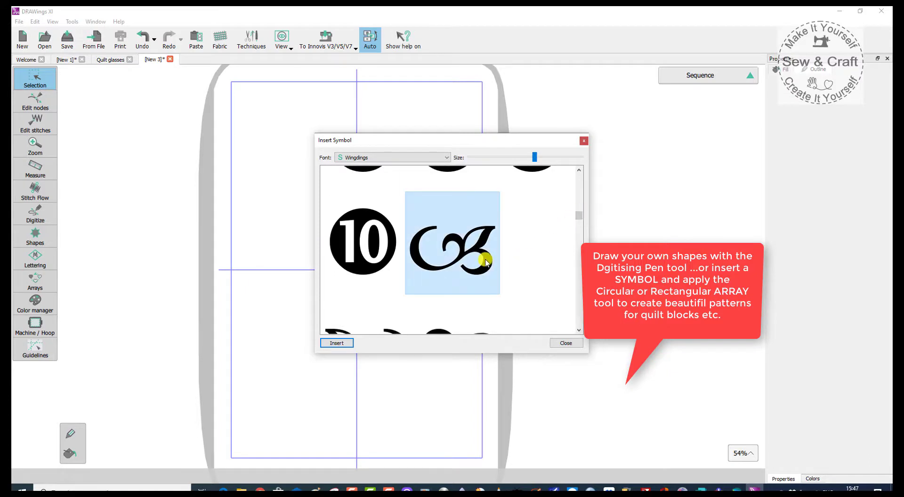
left_click(337, 343)
left_click_drag(409, 210, 343, 244)
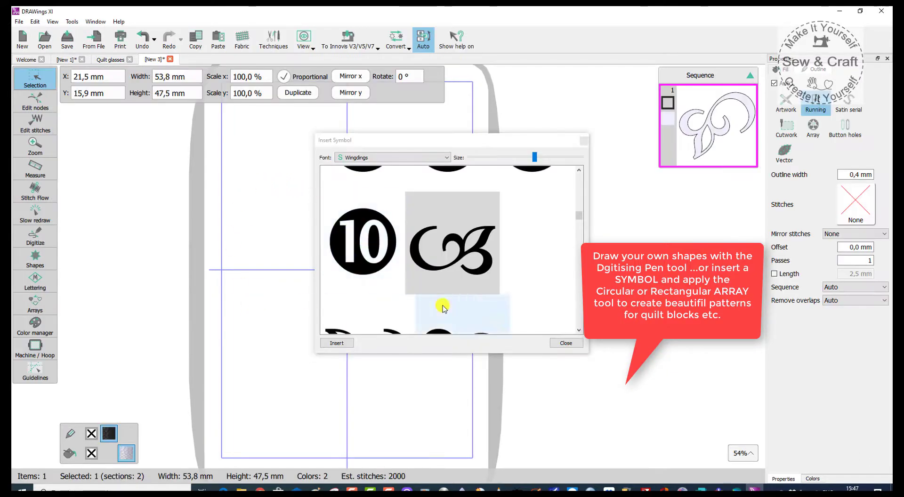
left_click(566, 343)
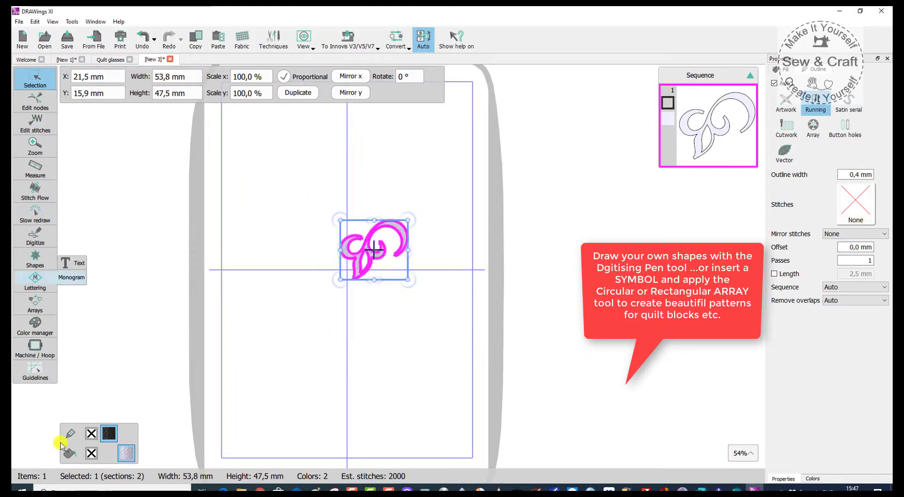
Step: Remove the scroll symbol's fill, shrink it to about 49.2 × 43.4 mm and move it just above the hoop centre
left_click(91, 454)
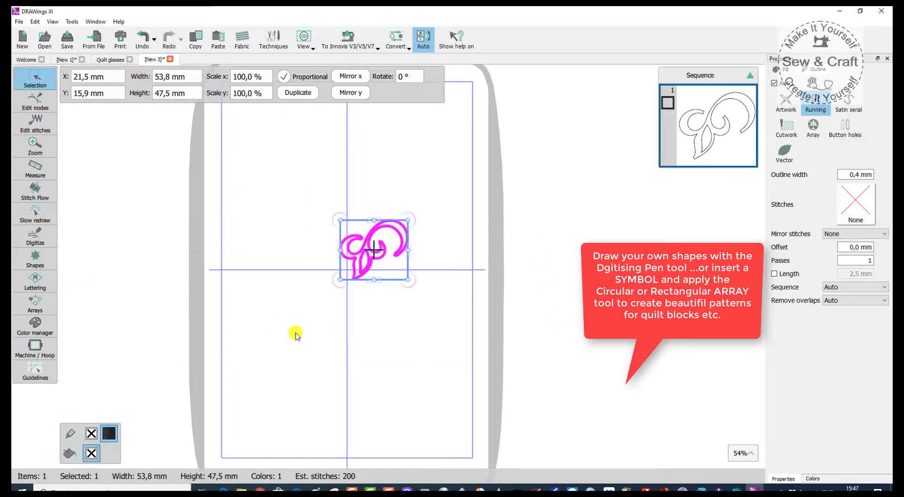
left_click(292, 329)
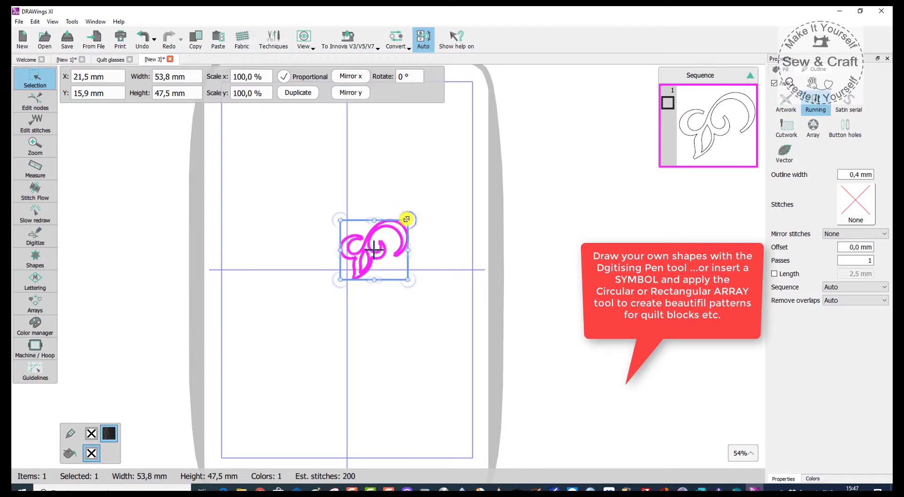
left_click_drag(409, 221, 402, 225)
left_click_drag(376, 259, 348, 246)
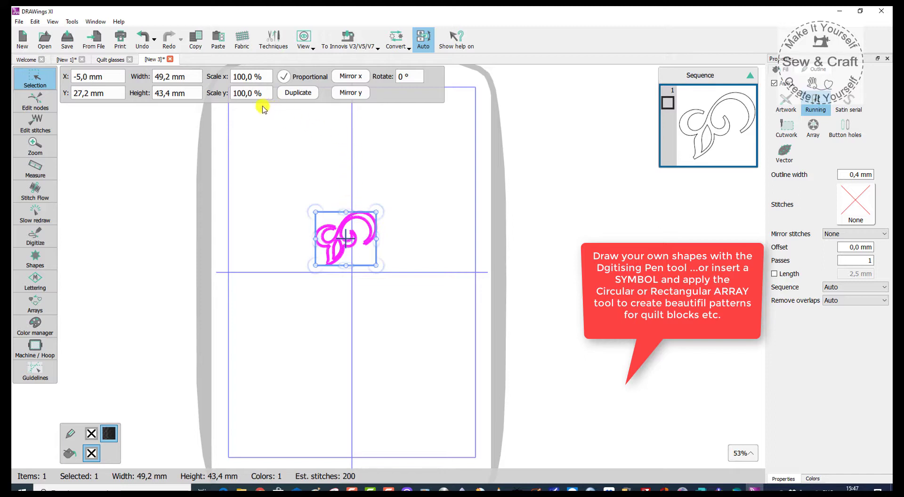
Step: Start a circular array of the scroll outline around the hoop centre and try a step count of 6
left_click(43, 298)
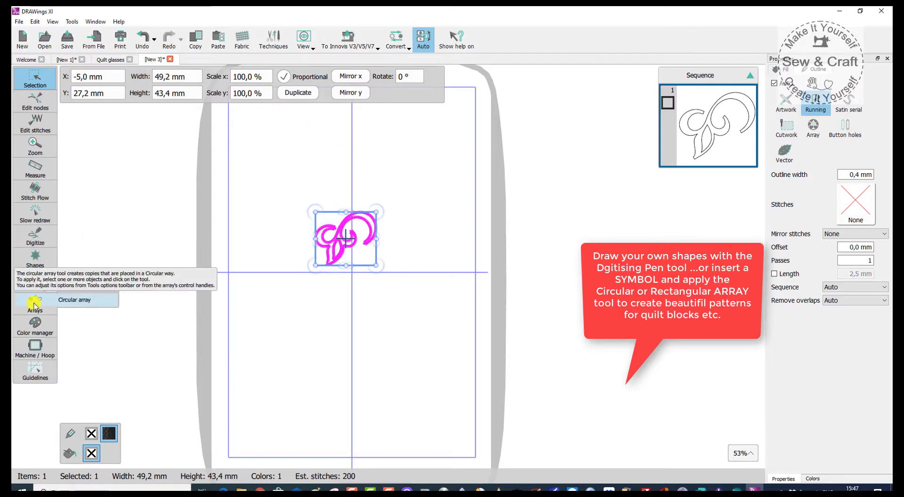
left_click(83, 301)
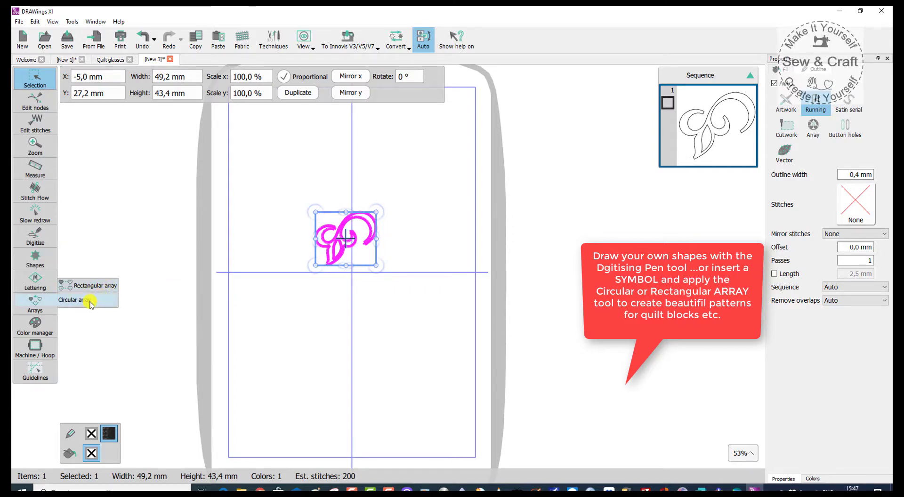
left_click(91, 303)
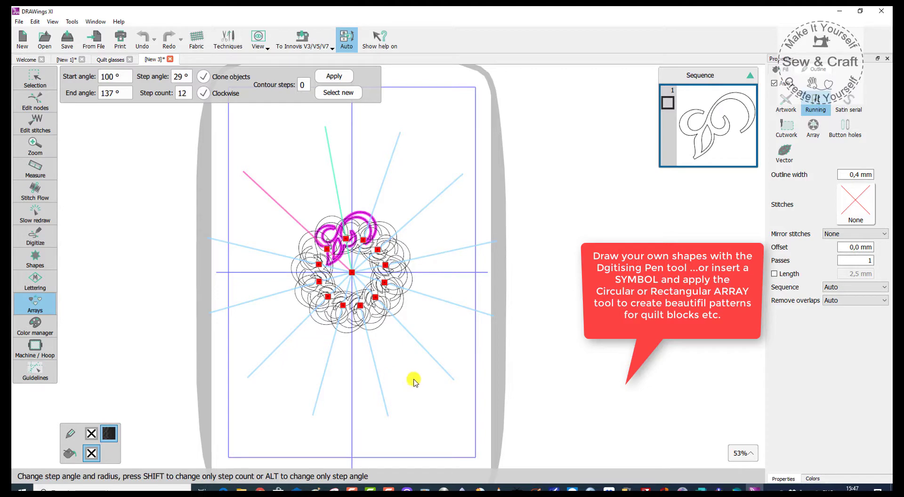
left_click_drag(365, 245, 395, 240)
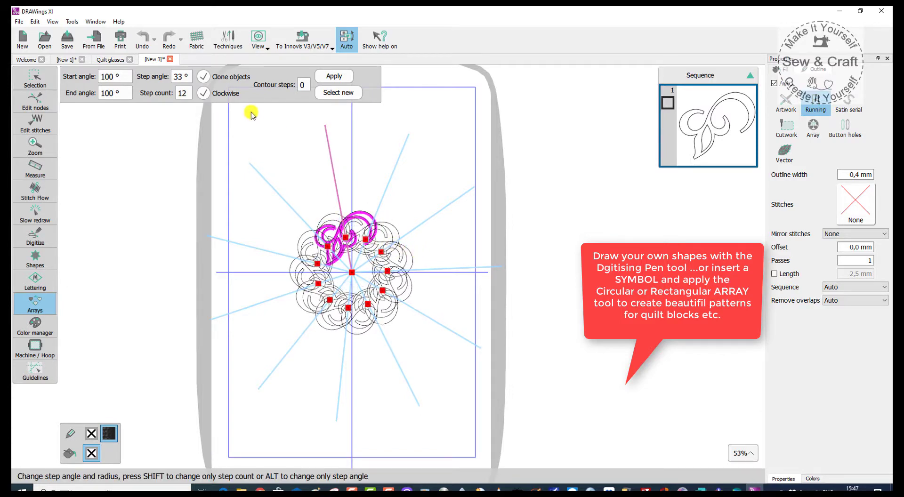
double_click(183, 93)
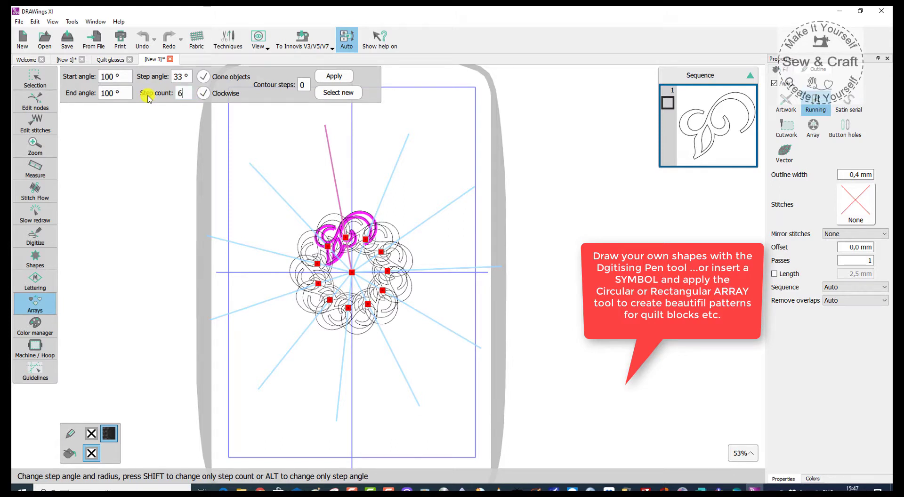
key("Return")
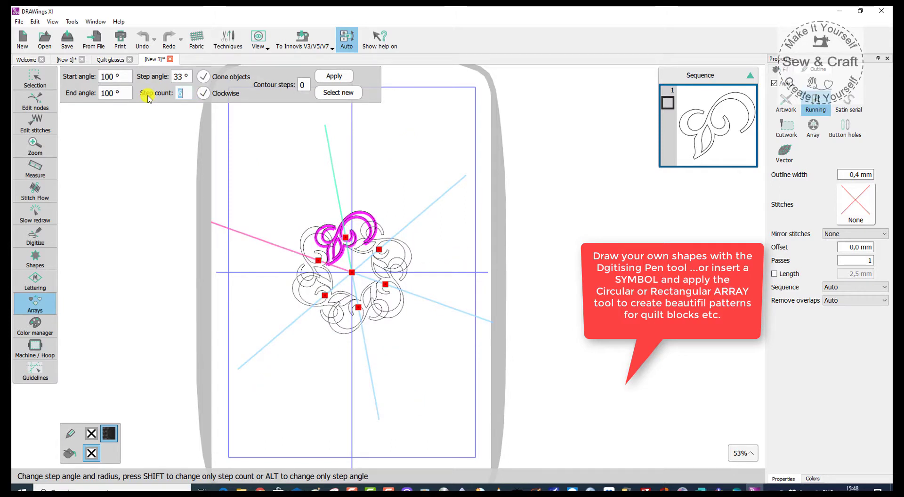
Step: Set the circular array's step count to 12 and apply it to form a ring of scrolls
type("3")
type("2")
key("Return")
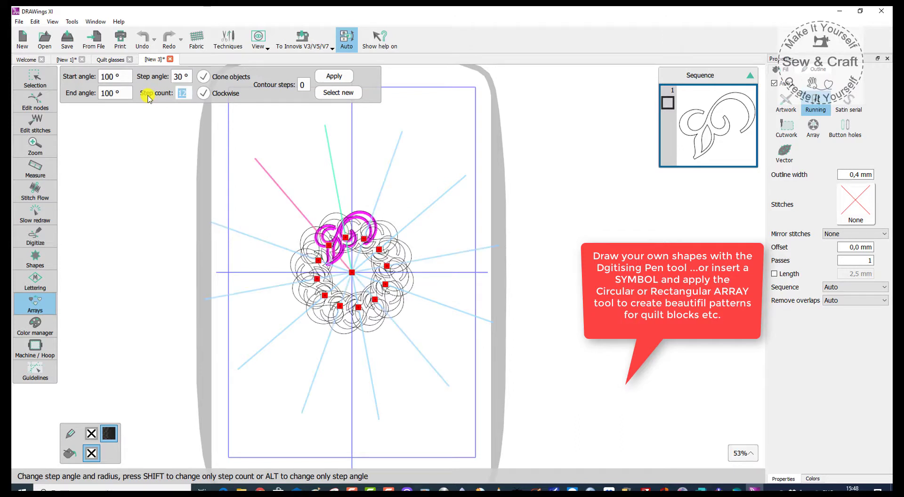
left_click(202, 93)
left_click(334, 76)
left_click(339, 93)
left_click(419, 398)
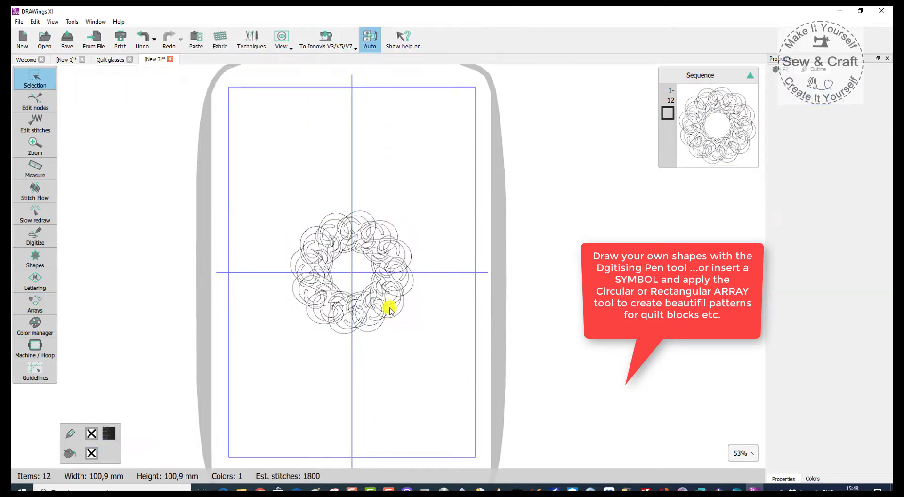
Step: Examine the ring of scrolls up close, and the circular glasses pattern in the Quilt glasses design
scroll(332, 266, "up", 2)
scroll(341, 244, "down", 2)
scroll(344, 226, "down", 3)
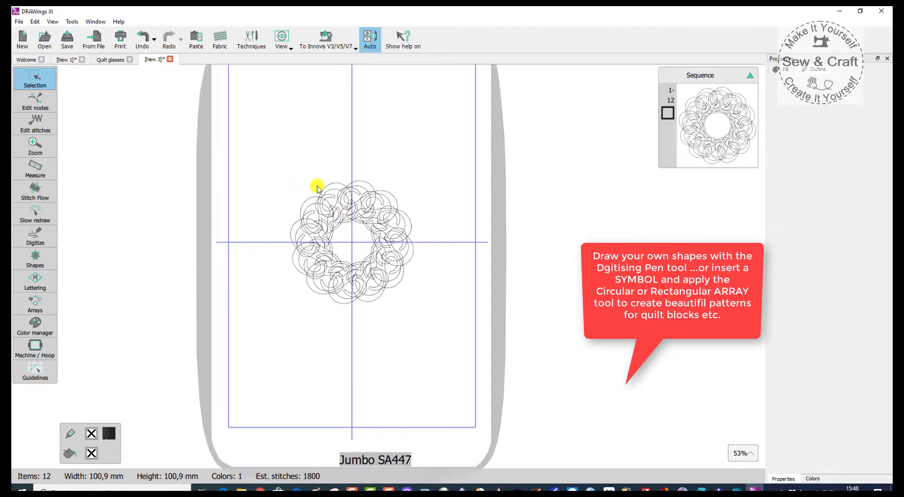
scroll(316, 189, "up", 2)
scroll(316, 188, "up", 1)
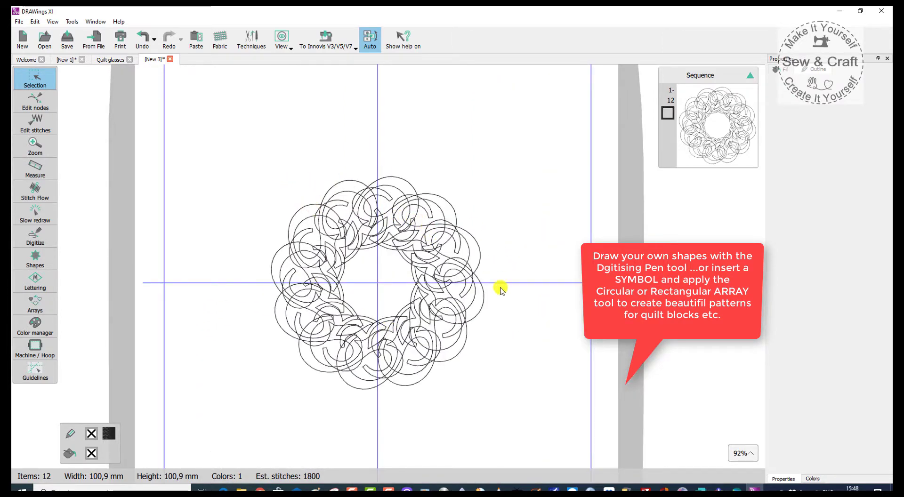
left_click(113, 61)
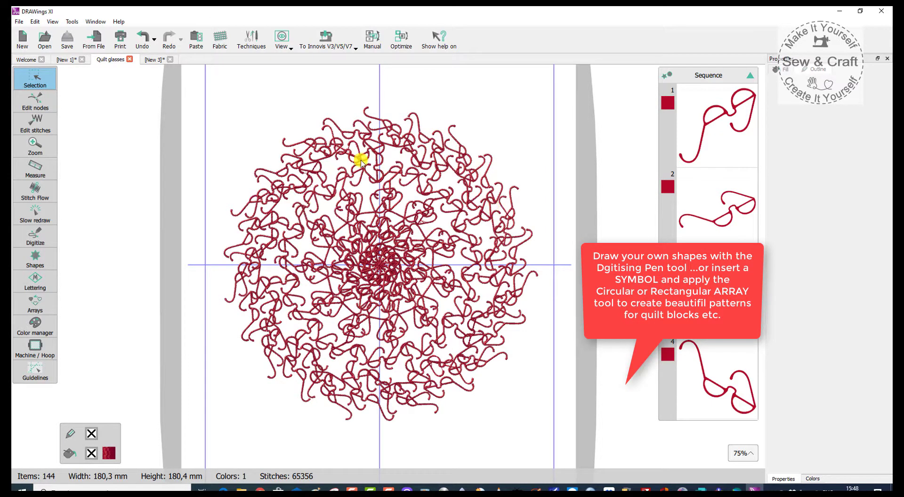
scroll(389, 305, "up", 2)
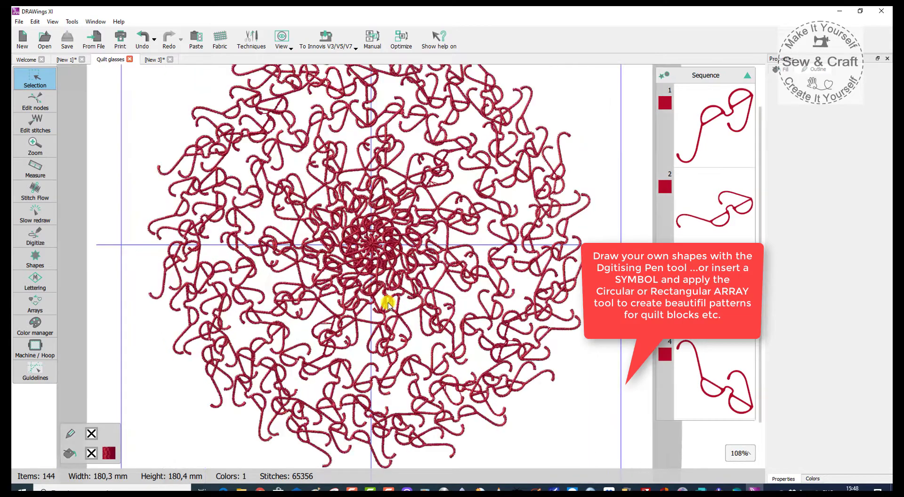
scroll(389, 305, "up", 1)
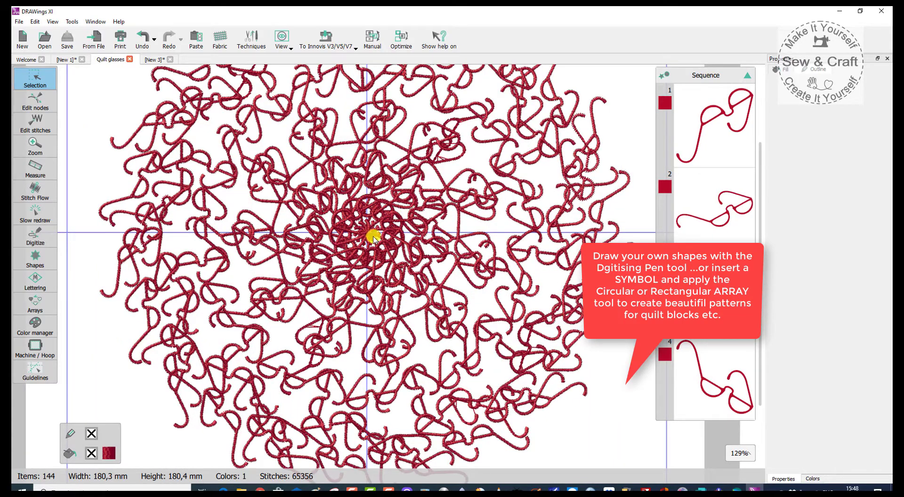
scroll(373, 237, "down", 2)
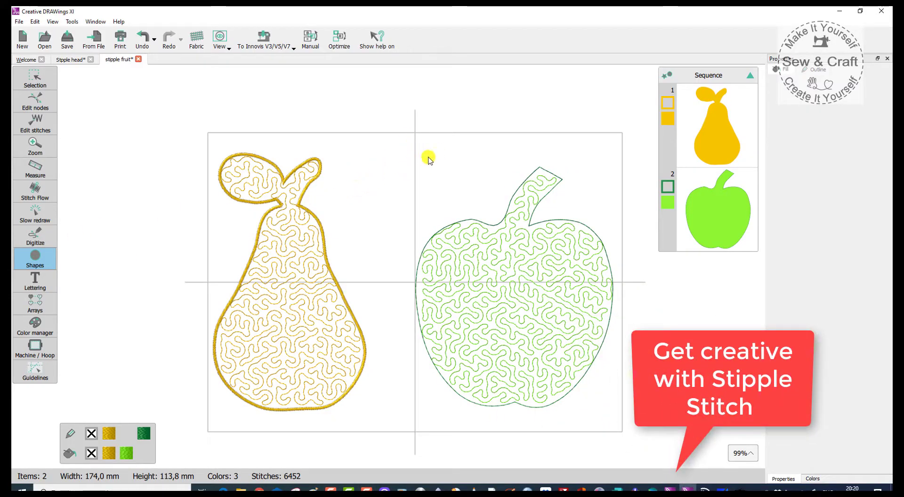
Step: Draw an ellipse about 44.5 × 39.3 mm between the pear and the apple and give it a Stippling fill
left_click_drag(370, 170, 326, 246)
left_click(21, 260)
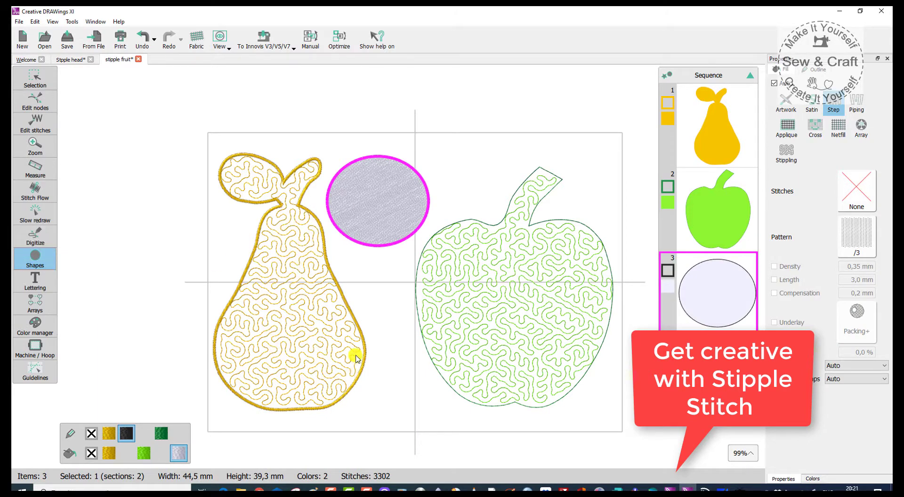
left_click(792, 152)
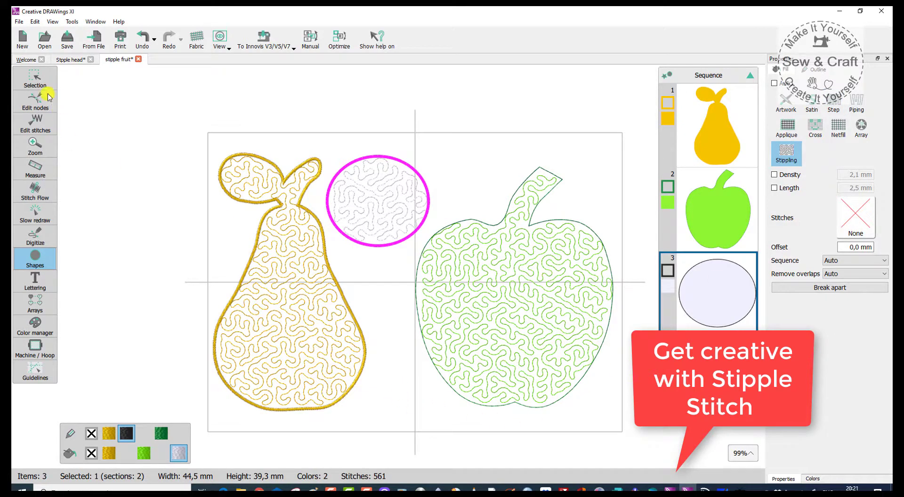
Step: Change the apple's stippling to the circle stitch 07, and switch to the Stipple head design
left_click(35, 78)
left_click(467, 299)
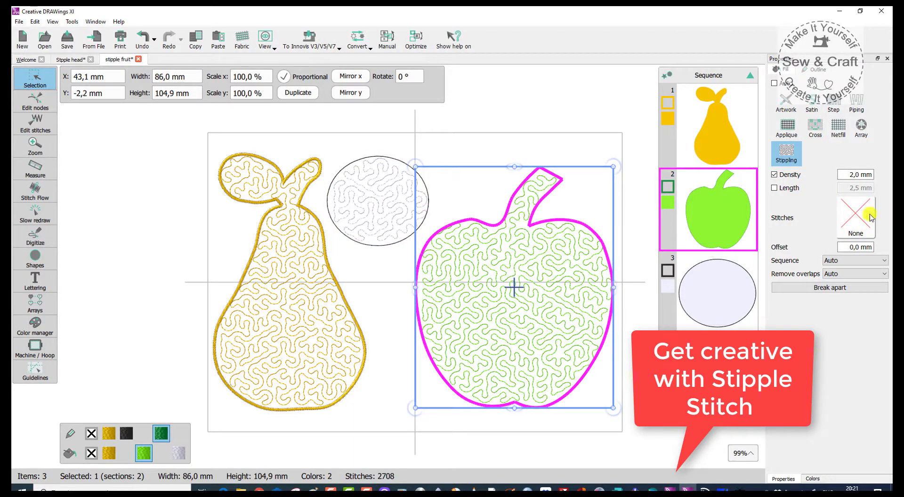
left_click(855, 218)
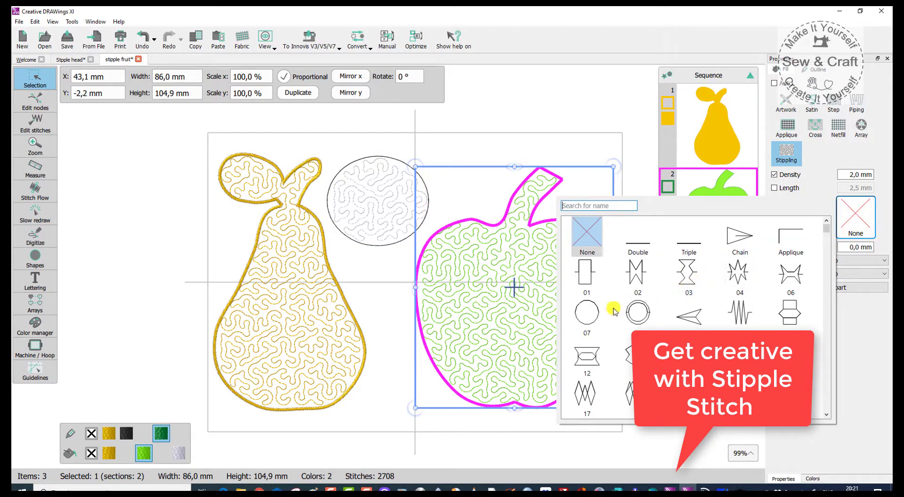
left_click(591, 324)
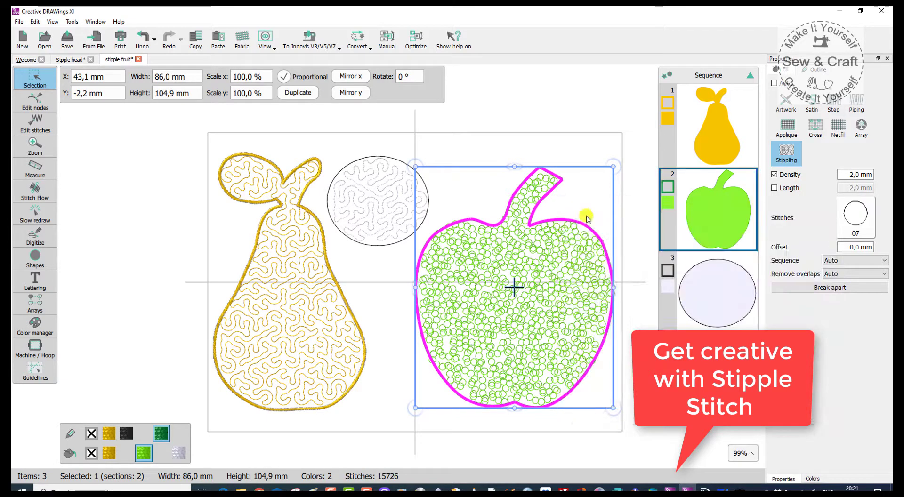
left_click(580, 155)
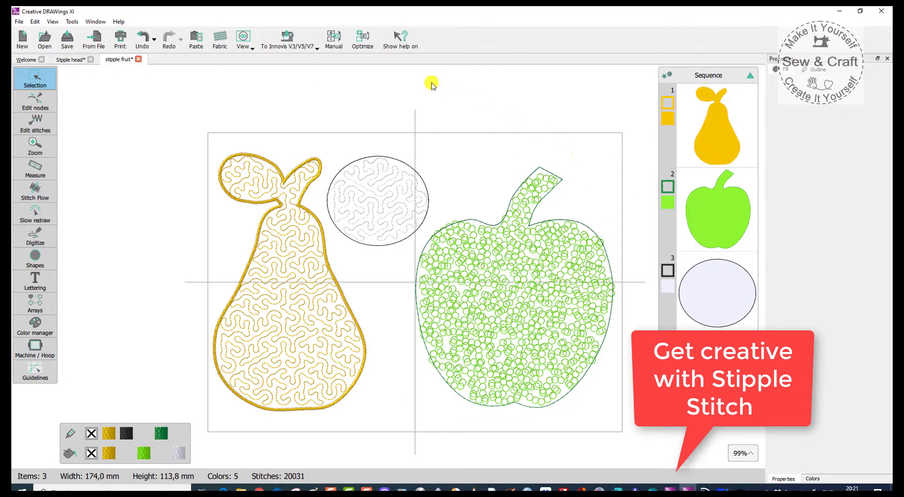
left_click(70, 59)
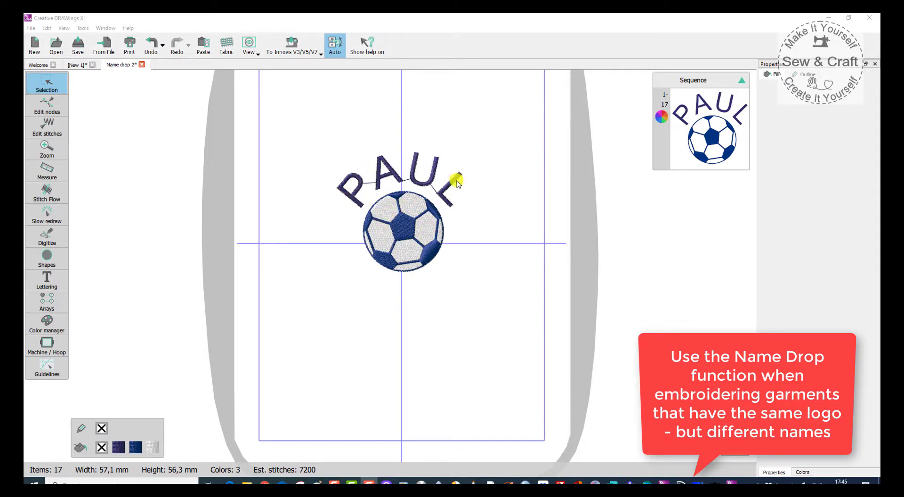
Step: Use Name Drop on the whole football logo to create copies with two further first names added to the list
left_click_drag(314, 146, 485, 311)
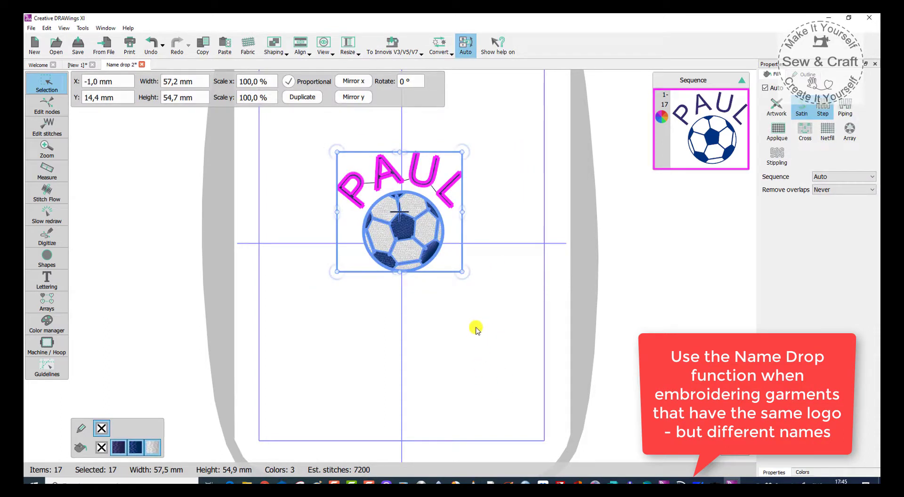
right_click(436, 254)
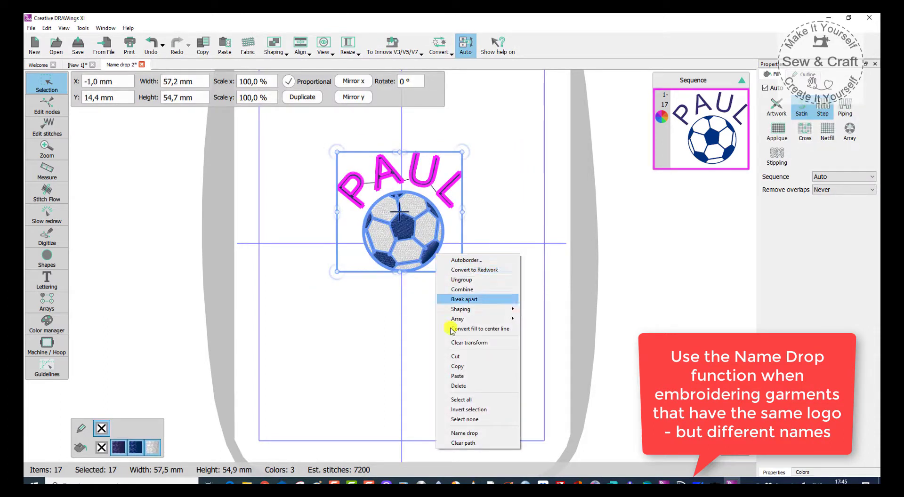
left_click(454, 434)
left_click(361, 207)
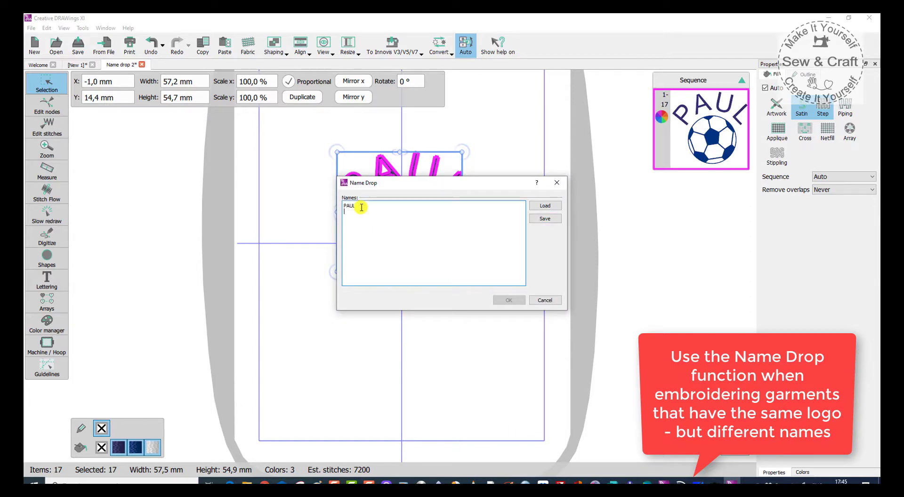
key("Return")
type("JOHN")
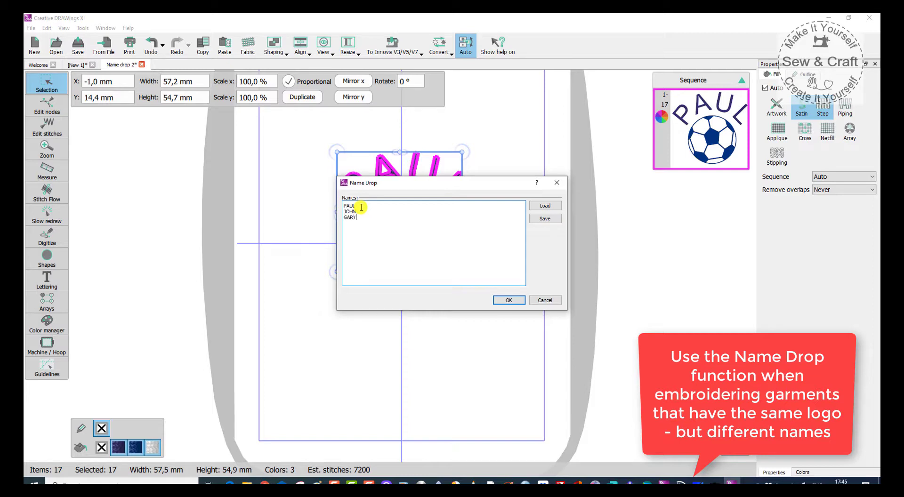
left_click(511, 301)
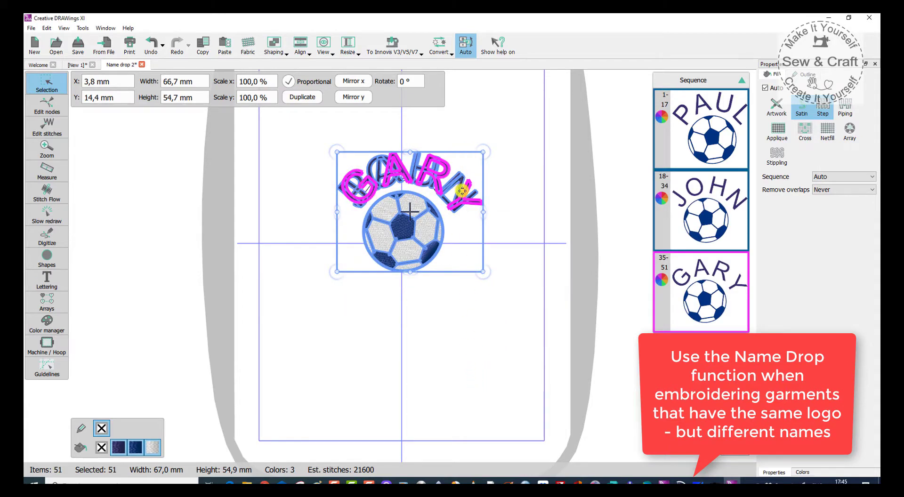
left_click(444, 311)
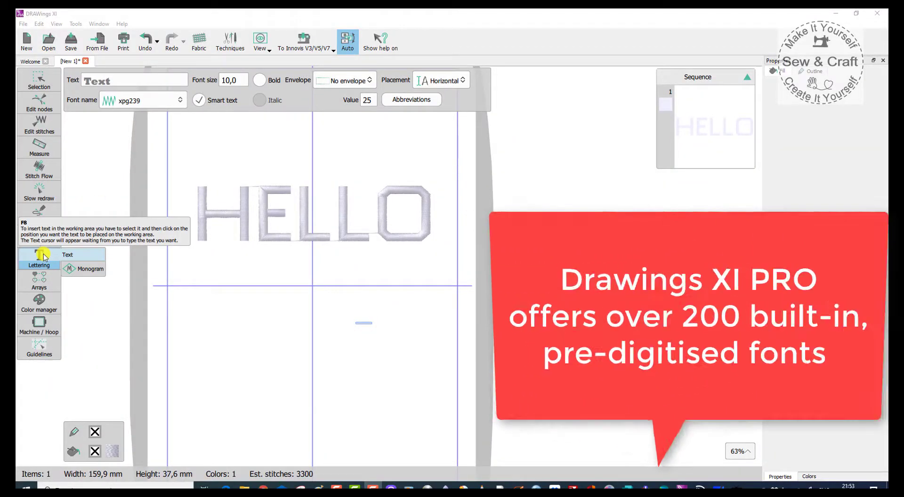
Step: Examine the pre-digitised xpg fonts available for lettering in the font list
left_click(180, 102)
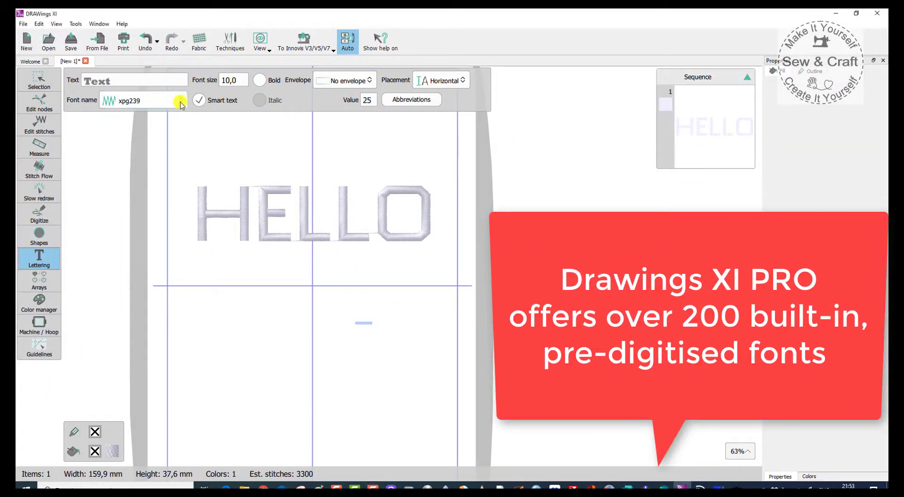
left_click(182, 101)
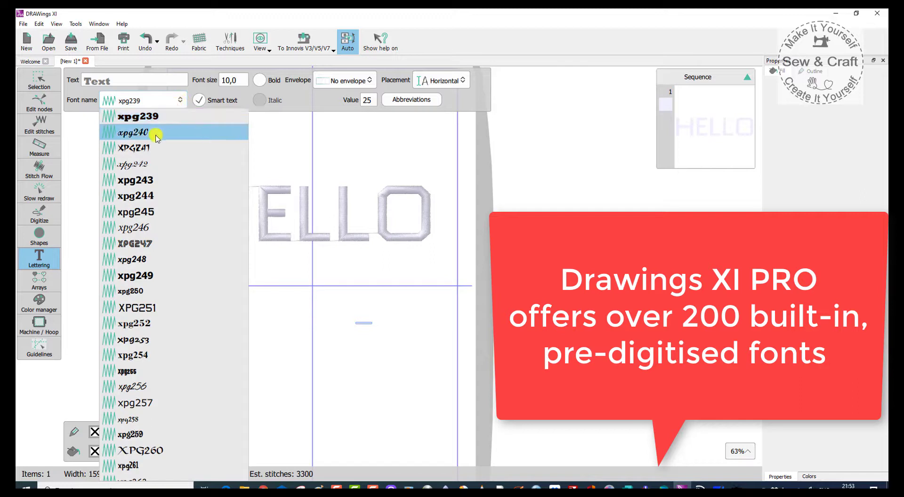
scroll(154, 137, "up", 1)
scroll(152, 137, "up", 1)
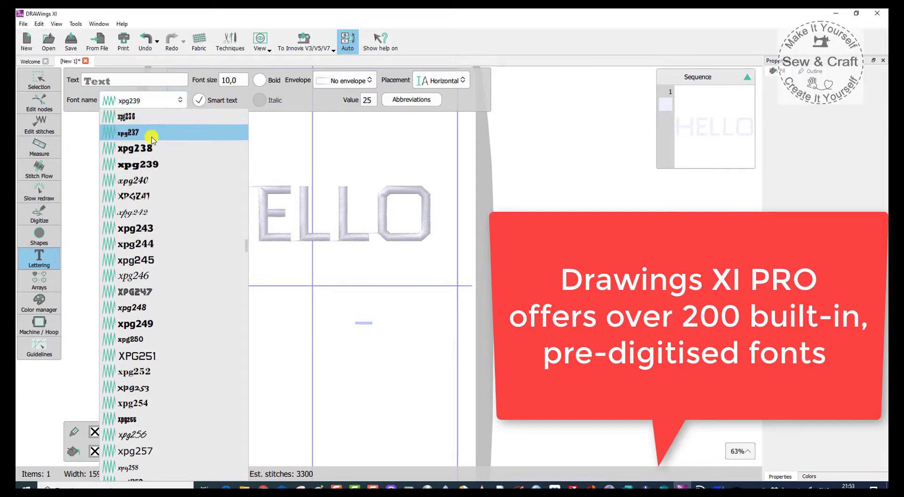
scroll(152, 137, "down", 3)
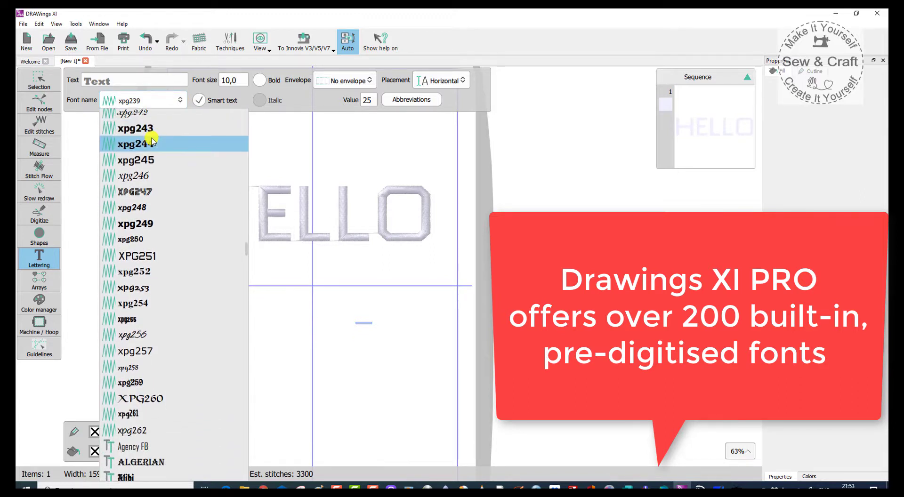
scroll(152, 144, "down", 2)
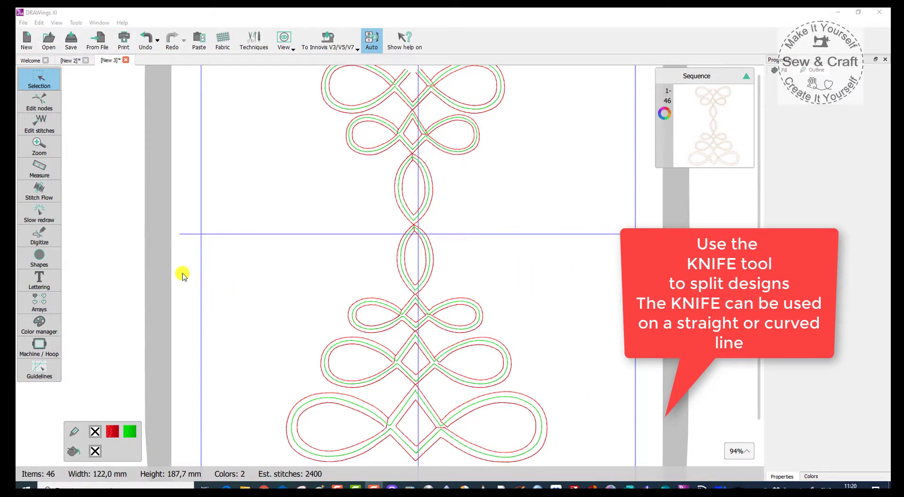
Step: Draw a straight, nearly horizontal line about 60.9 mm long across the junction between the design's two middle ovals
left_click(47, 239)
left_click(76, 232)
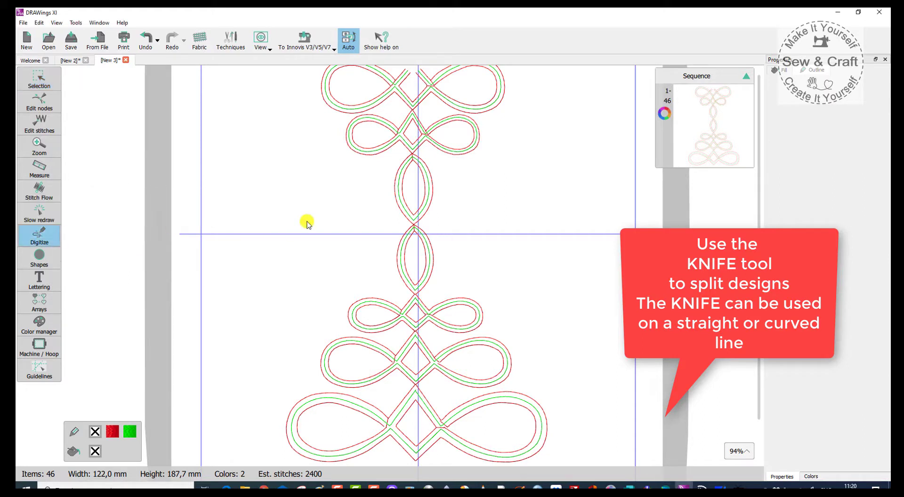
left_click(348, 225)
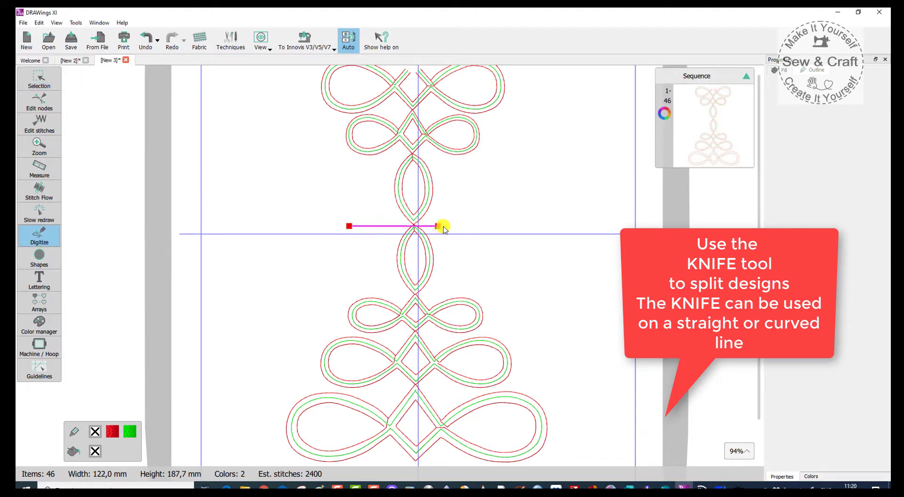
left_click(480, 225)
left_click(38, 81)
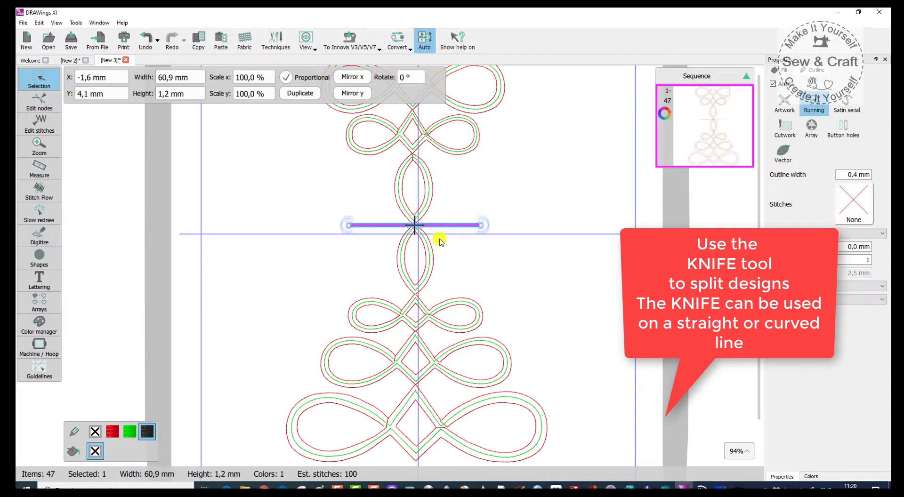
Step: Select the lower part of the design together with the line and split it along that line with the Knife
left_click(429, 269)
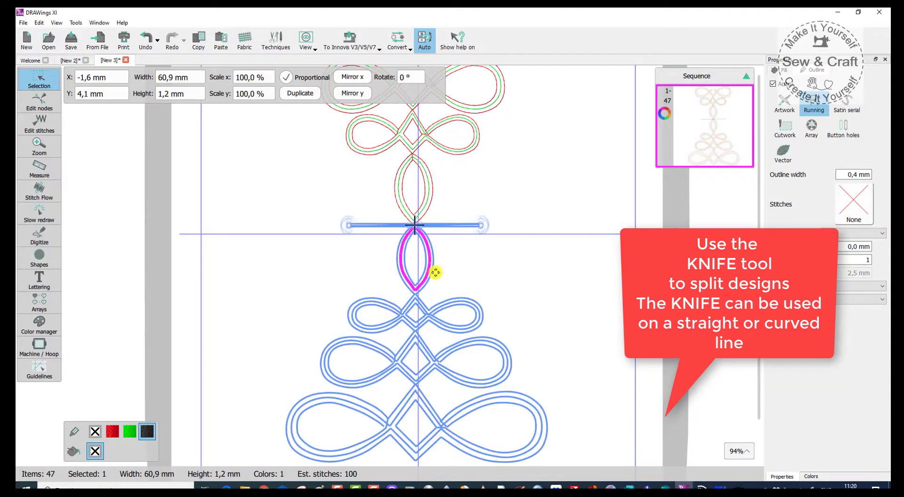
right_click(568, 283)
mouse_move(587, 381)
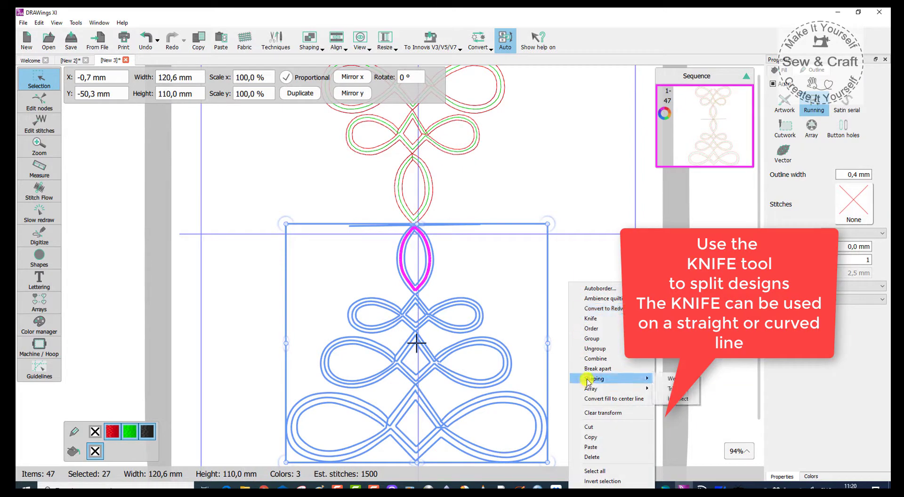
left_click(591, 318)
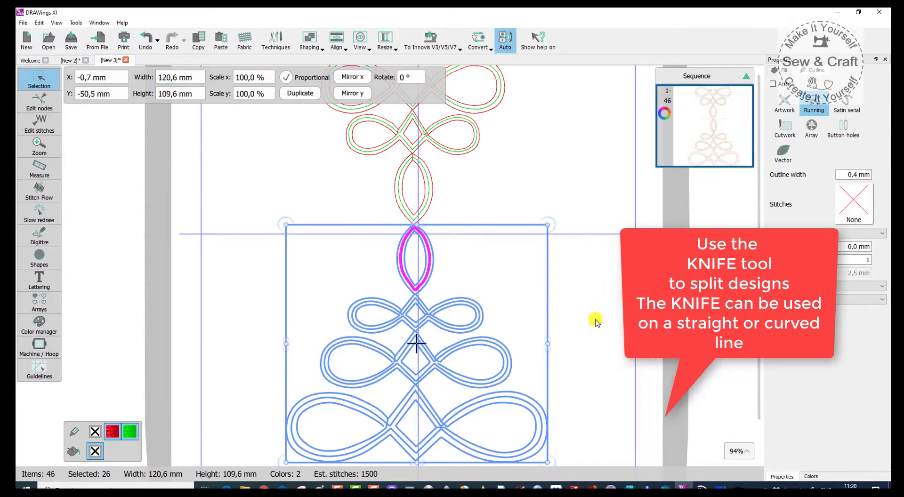
Step: Move the cut-off lower part down to about X -2.0 mm, Y -68.1 mm, away from the upper part, and deselect it
left_click_drag(521, 229, 518, 261)
scroll(558, 201, "down", 1)
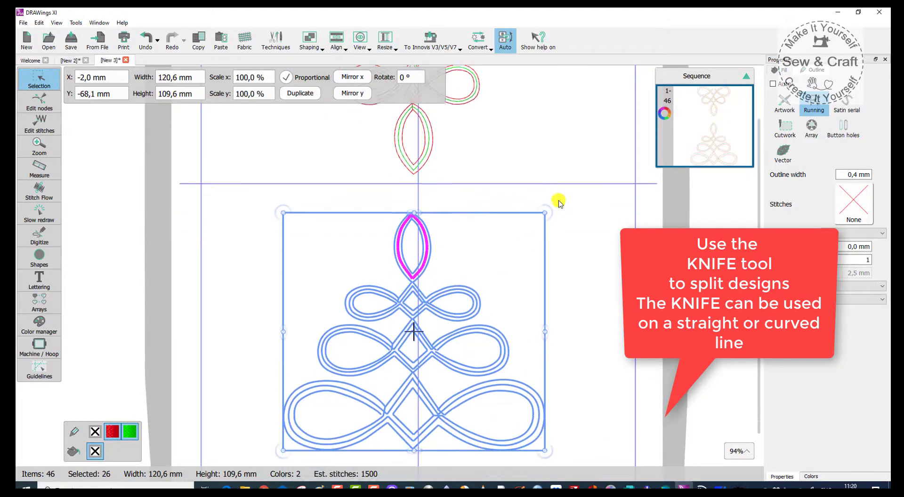
scroll(548, 197, "up", 3)
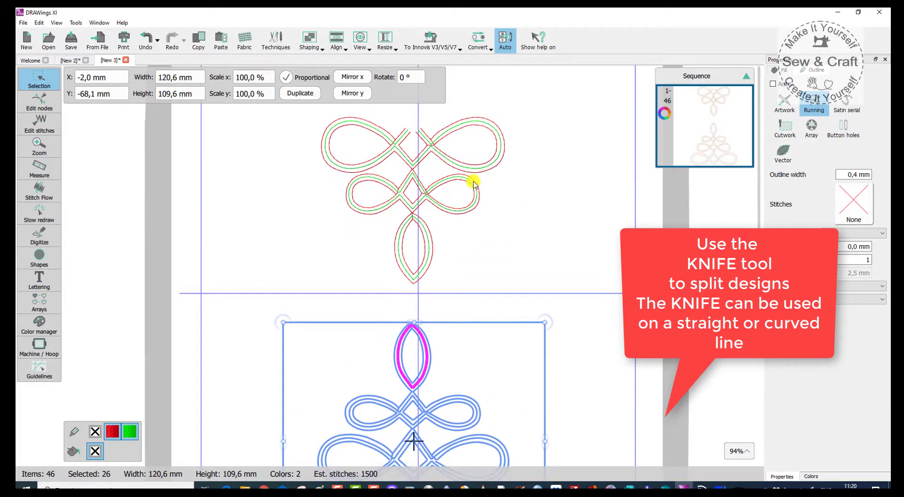
scroll(473, 185, "down", 3)
left_click(566, 254)
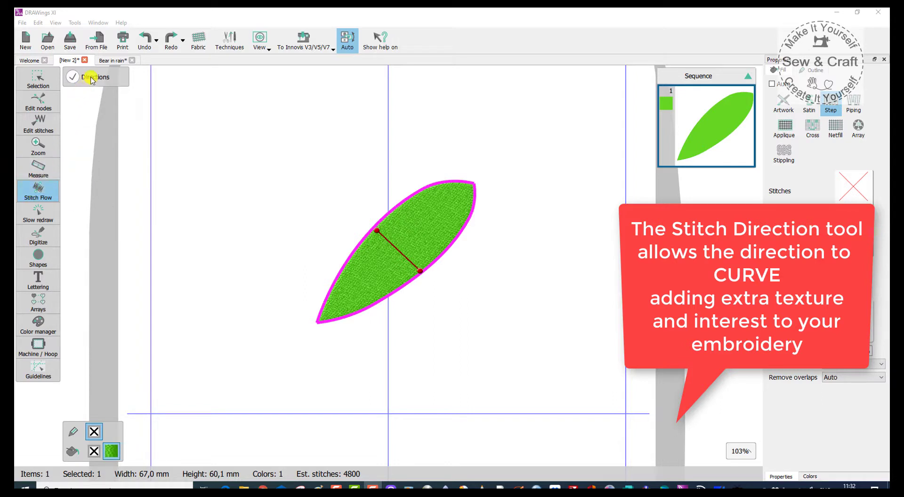
Step: Bend the green leaf's stitch direction line into a curve with Stitch Flow and deselect the leaf
mouse_move(425, 277)
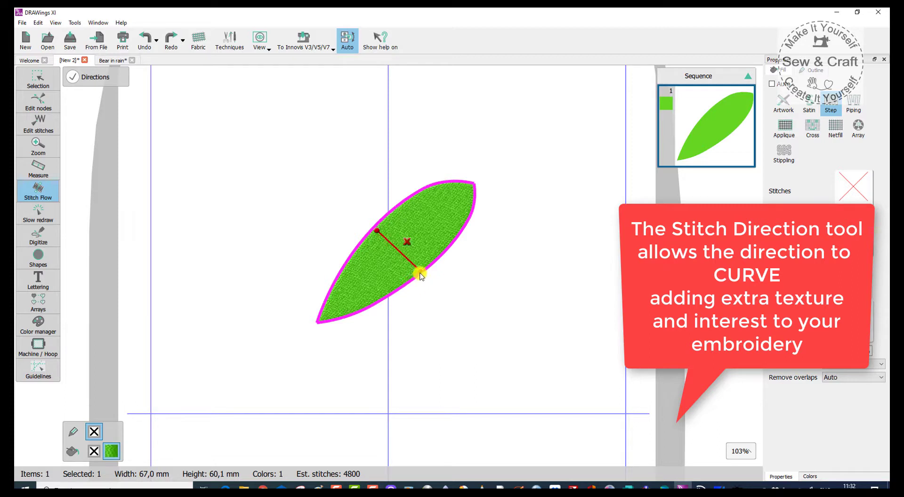
mouse_move(417, 275)
left_mouse_down()
mouse_move(409, 278)
mouse_move(416, 274)
left_mouse_up()
left_click(407, 263)
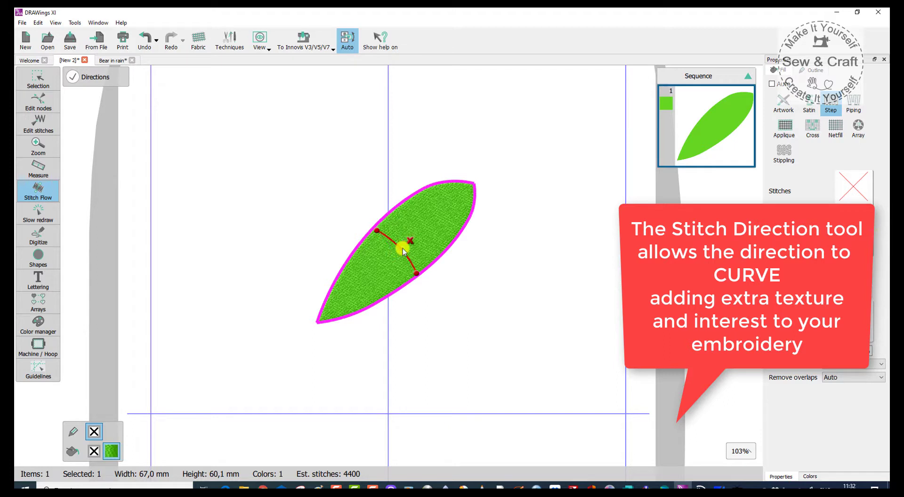
left_click(402, 247)
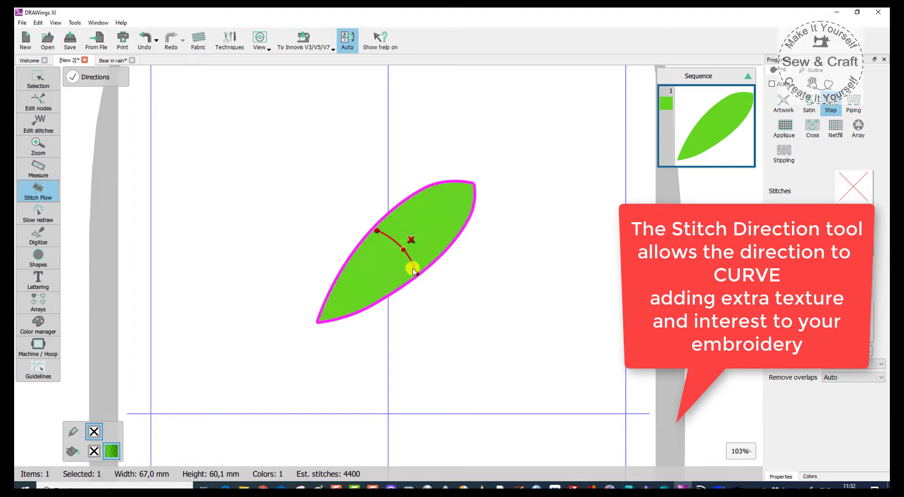
left_click(472, 318)
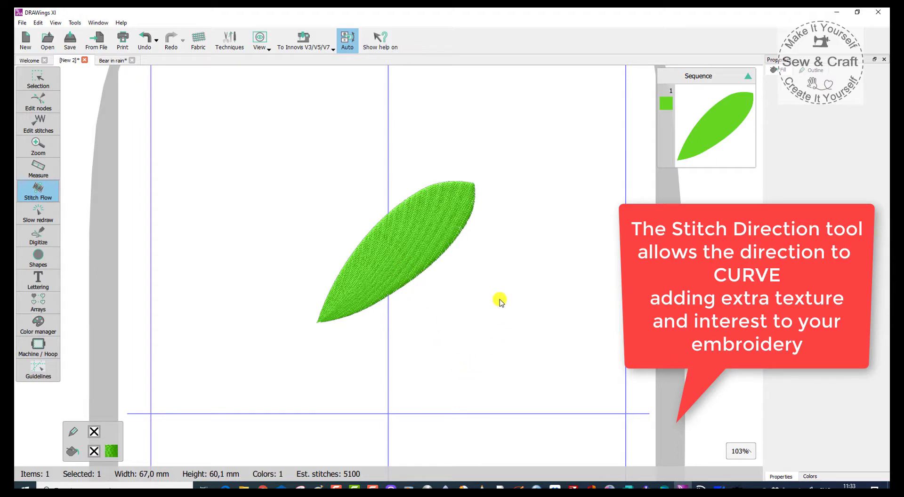
Step: Switch to the Bear in rain design and curve the stitch direction of the umbrella's pink panel with Stitch Flow
left_click(106, 62)
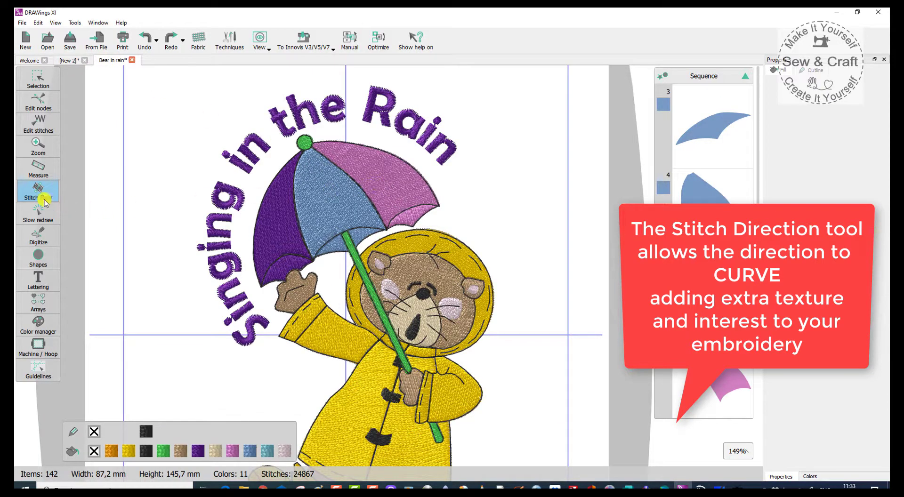
left_click(380, 183)
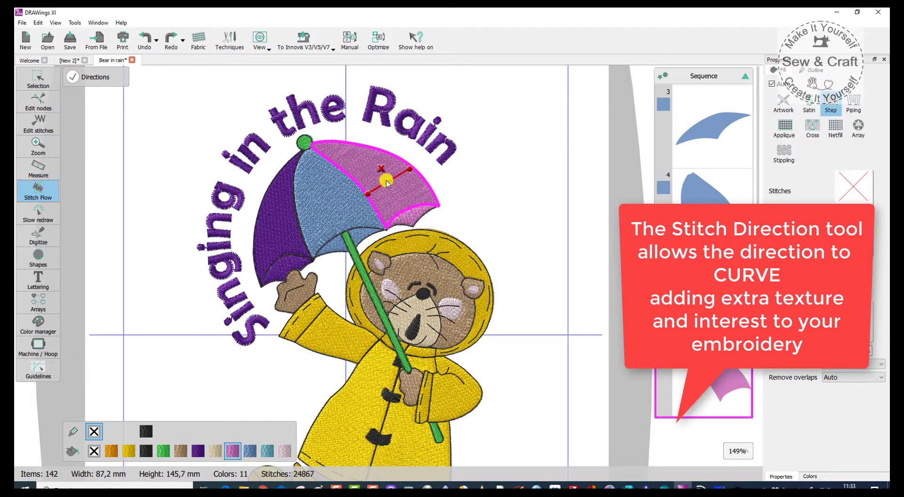
left_click_drag(387, 179, 381, 178)
Step: Give the umbrella's blue panel a curved stitch direction running across its full width
left_click(313, 207)
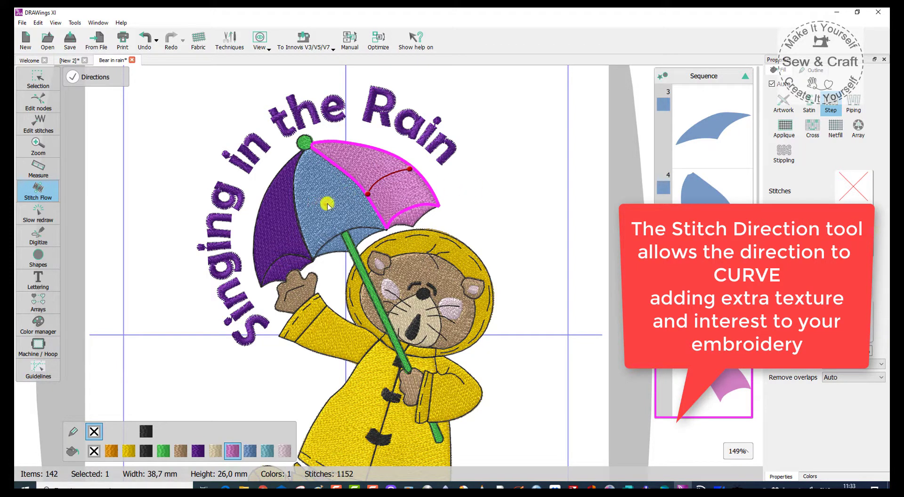
left_click_drag(297, 210, 353, 185)
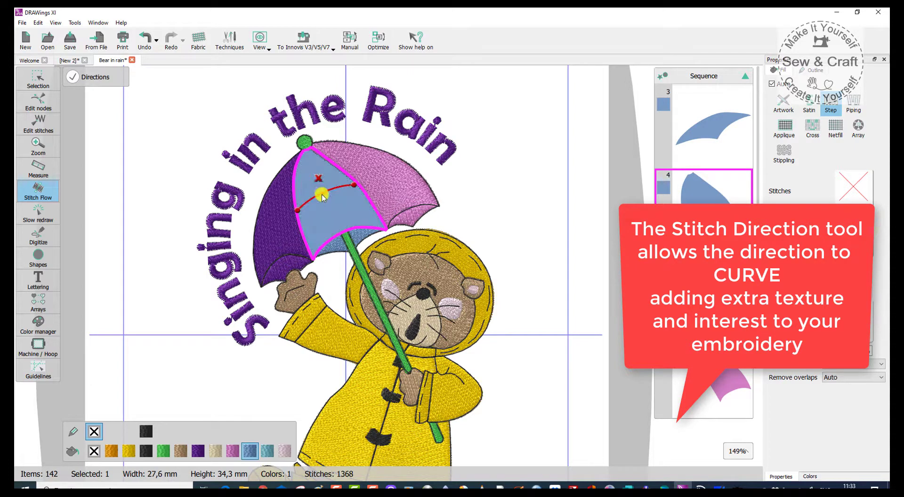
left_click(429, 219)
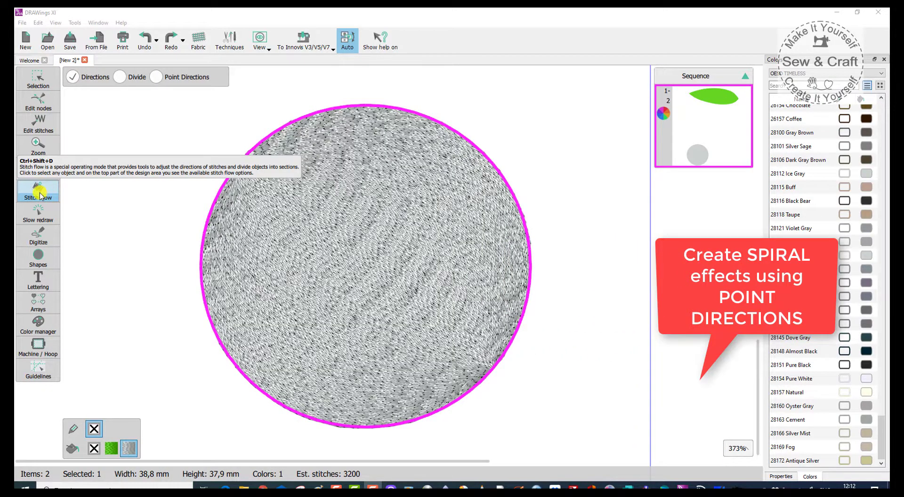
Step: Apply Point Directions to the large grey circle with the point at its centre for a spiral stitch effect
left_click(156, 77)
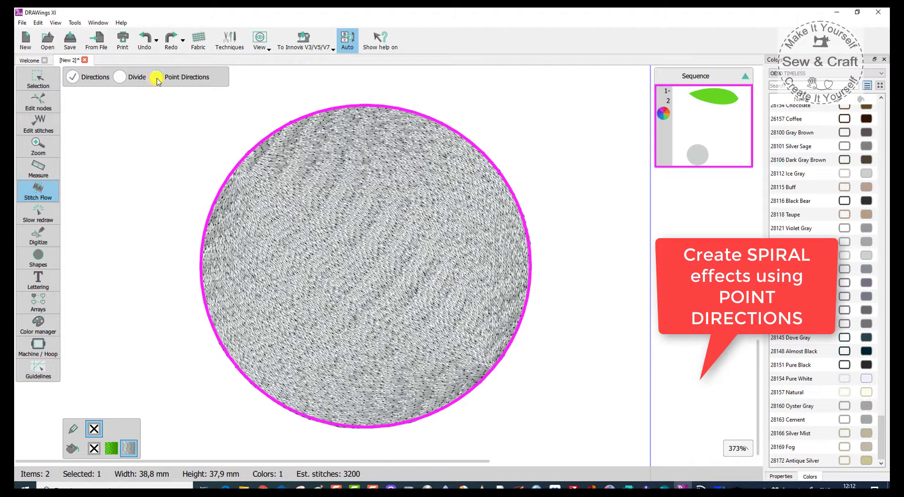
left_click(367, 265)
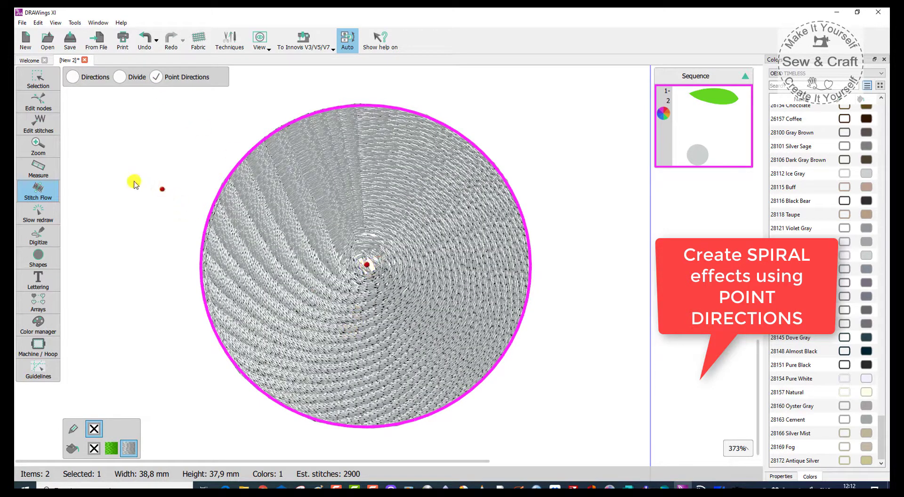
left_click(37, 75)
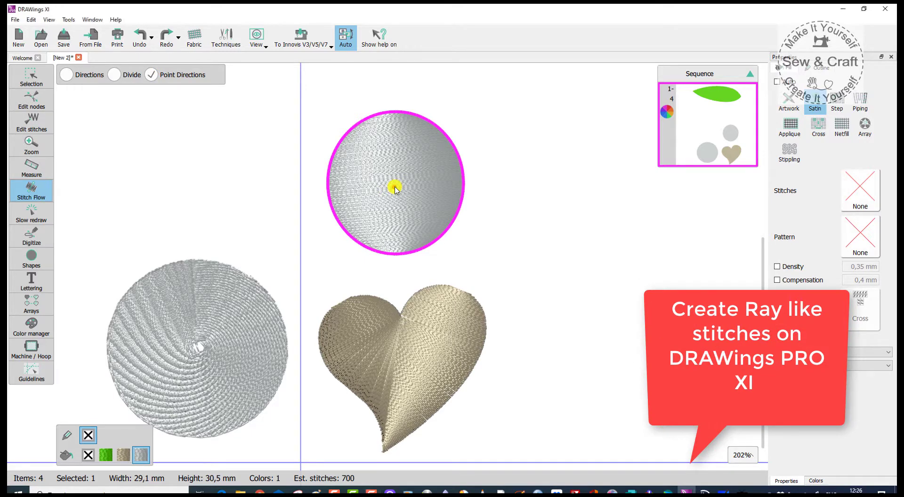
Step: Place ray-like point directions at the centre of the satin-filled grey circle and in the heart's right lobe
left_click(395, 185)
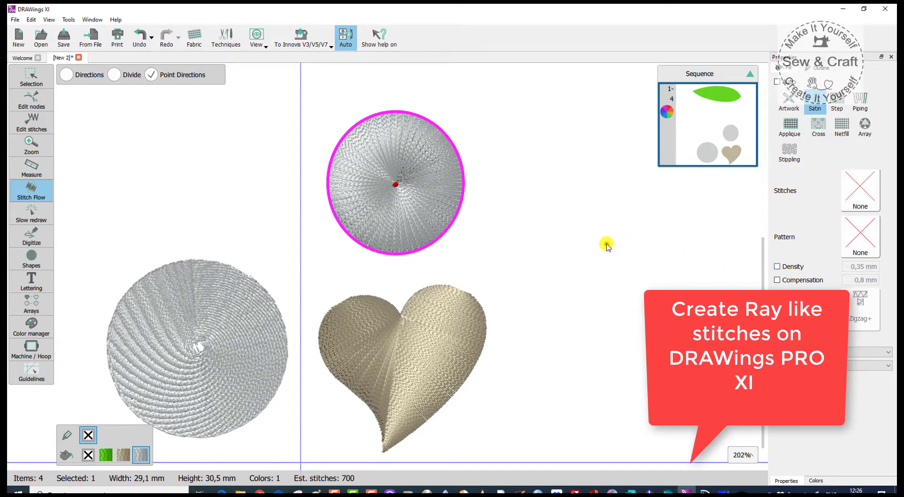
key("Tab")
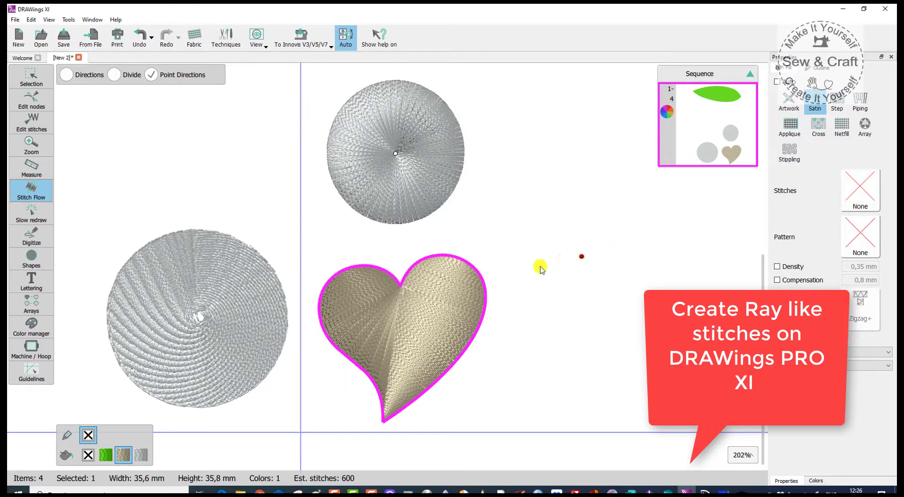
left_click(447, 310)
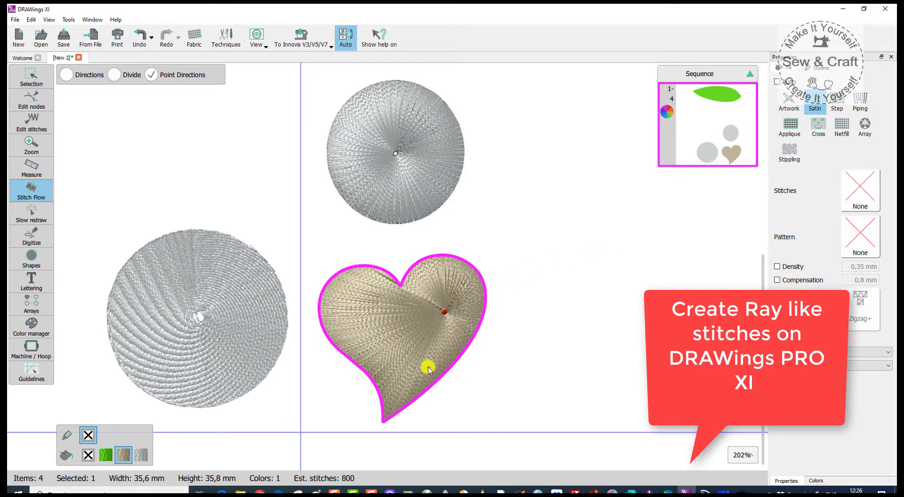
mouse_move(443, 316)
left_mouse_down()
mouse_move(390, 328)
mouse_move(413, 335)
mouse_move(445, 308)
left_mouse_up()
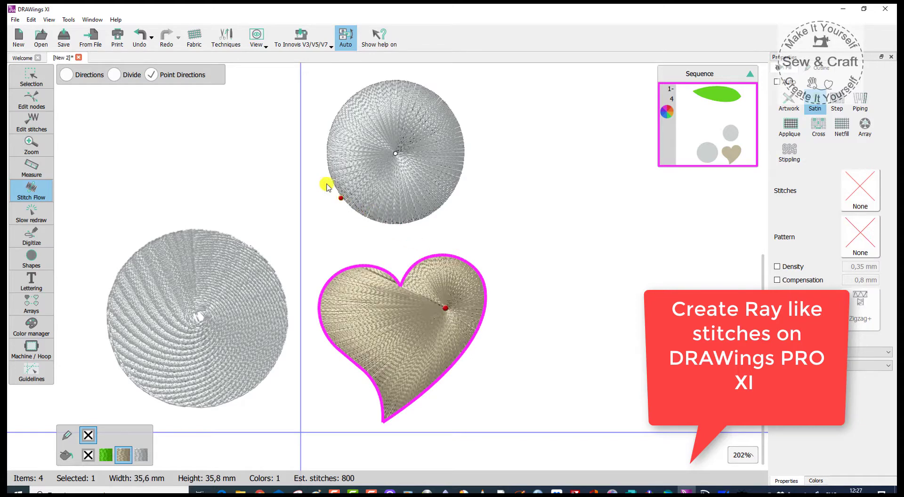
Step: Divide the heart from its cleft to its tip and add a point direction in the left lobe
left_click(114, 75)
left_click_drag(403, 306, 383, 411)
left_click(151, 75)
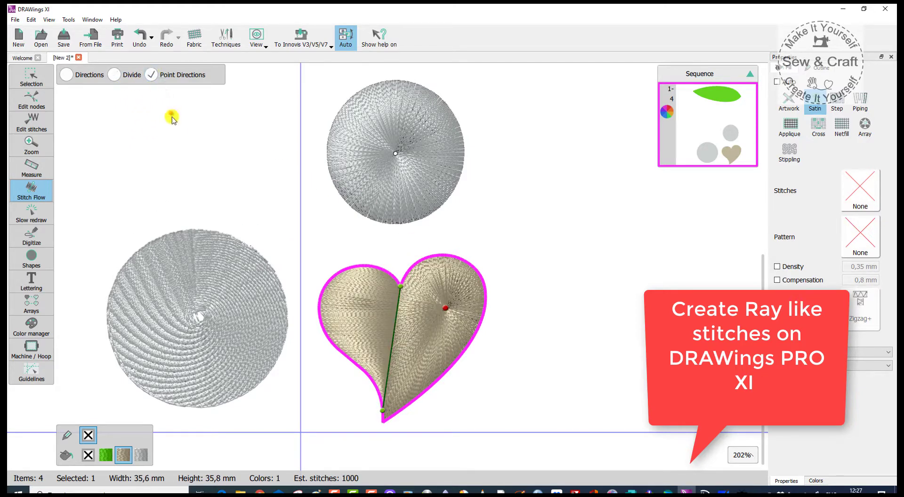
left_click(362, 310)
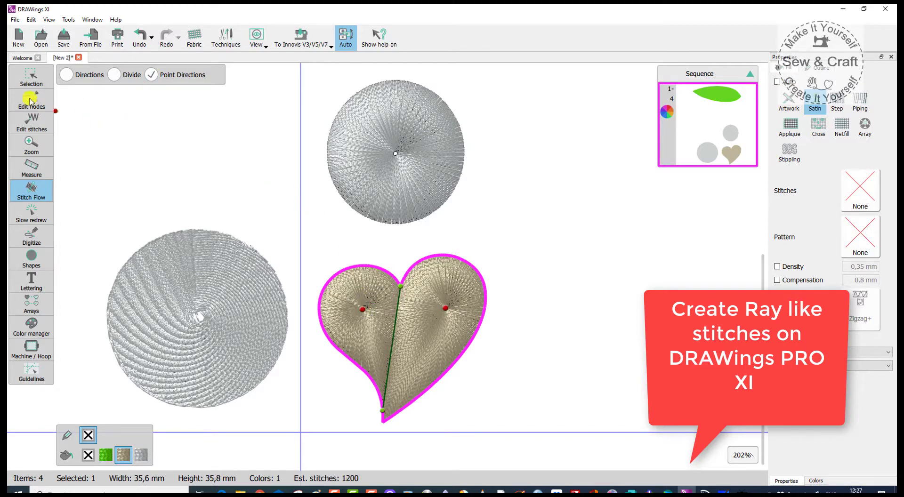
left_click(31, 77)
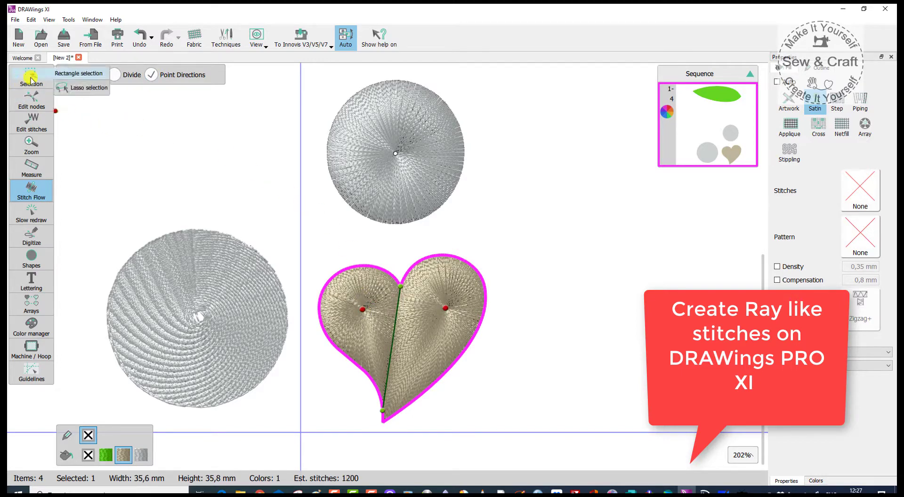
left_click(159, 143)
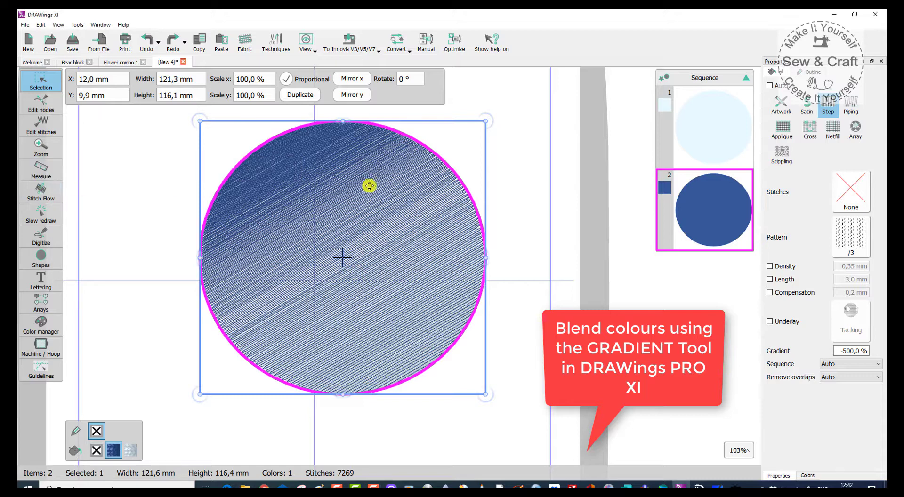
Step: Redraw the dark blue gradient circle's stitch direction diagonally, from upper right to lower left, so the gradient blends the opposite way
left_click(35, 190)
mouse_move(398, 185)
left_mouse_down()
mouse_move(368, 217)
mouse_move(318, 325)
mouse_move(285, 244)
left_mouse_up()
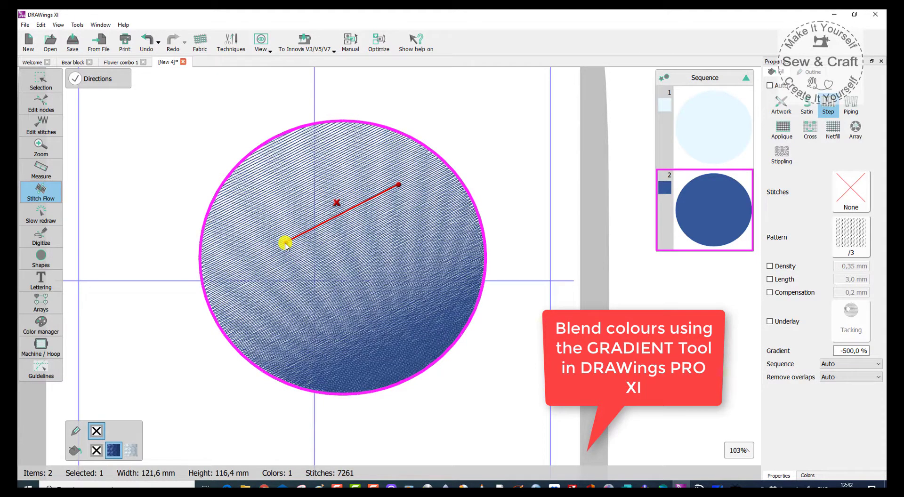
left_click(41, 80)
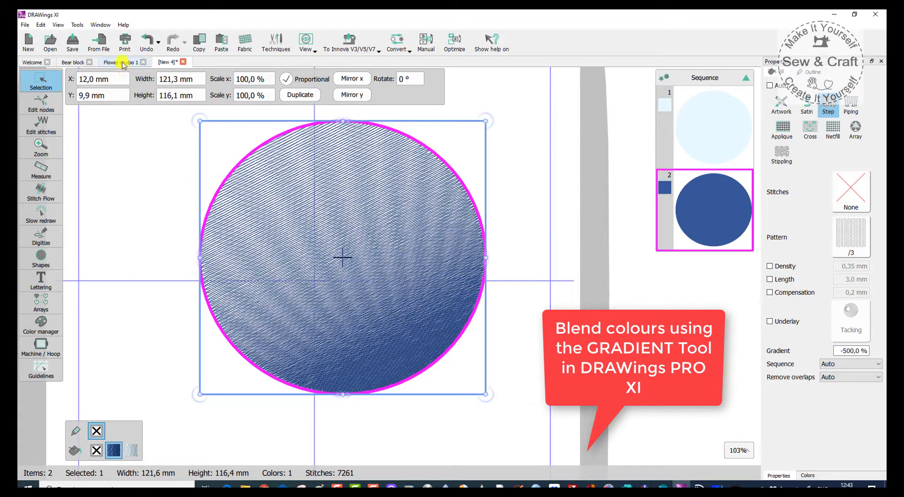
Step: Switch to the Flower combo 1 design and compare the plain flower with the gradient-blended one
left_click(123, 64)
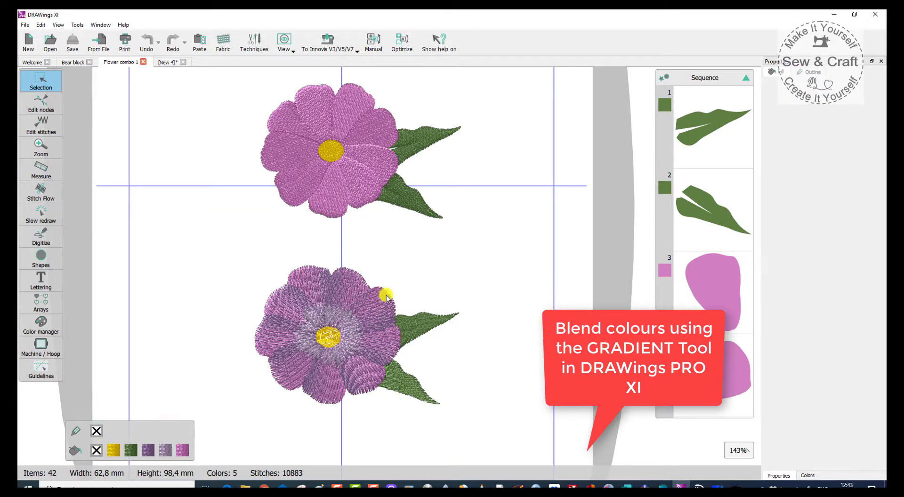
scroll(358, 296, "down", 3)
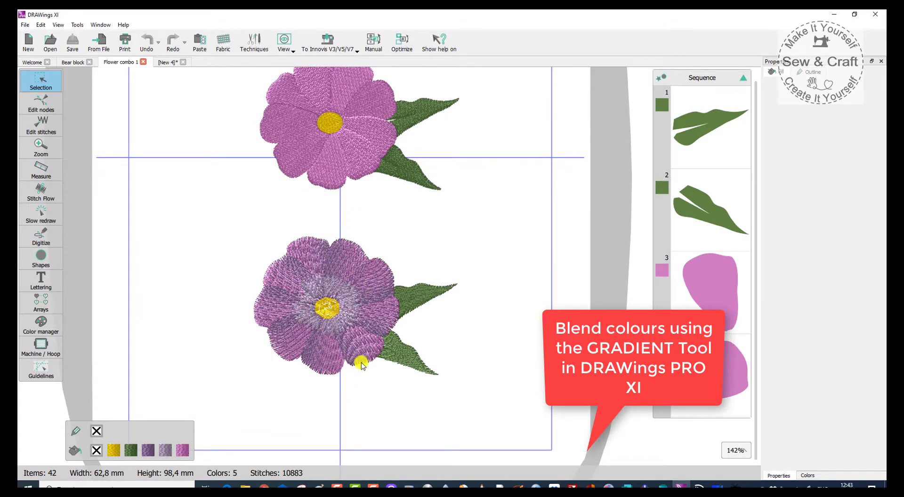
scroll(430, 252, "up", 2)
scroll(459, 275, "up", 1)
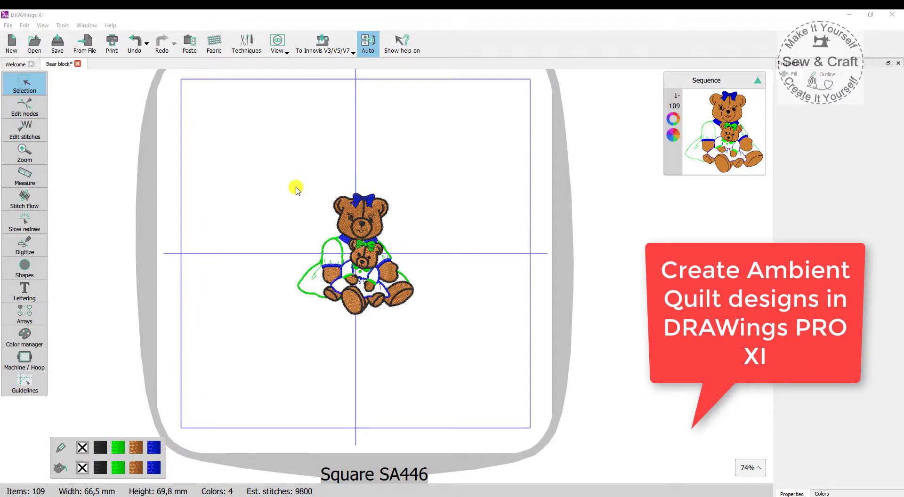
Step: Surround the whole bear design with Echo ambience quilting inside a 127 × 127 mm border, with 4 mm density and 3 mm offset
left_click_drag(278, 186, 445, 335)
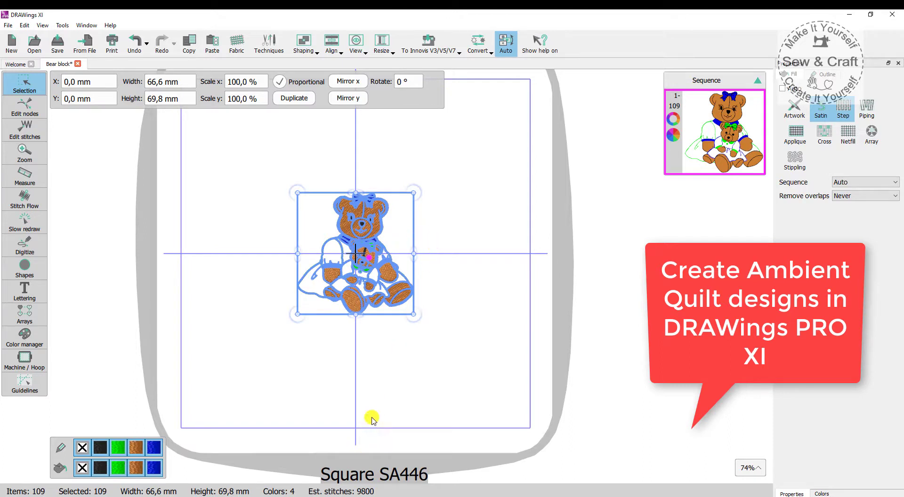
right_click(379, 309)
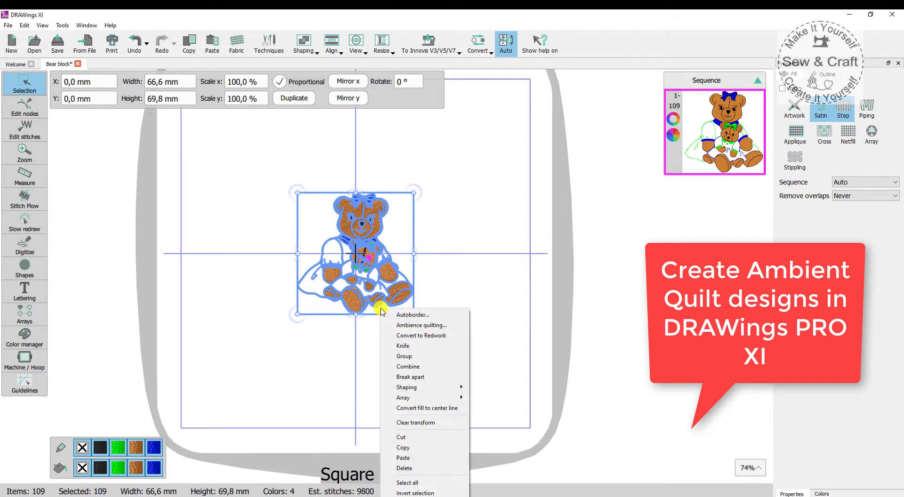
left_click(409, 326)
left_click(428, 267)
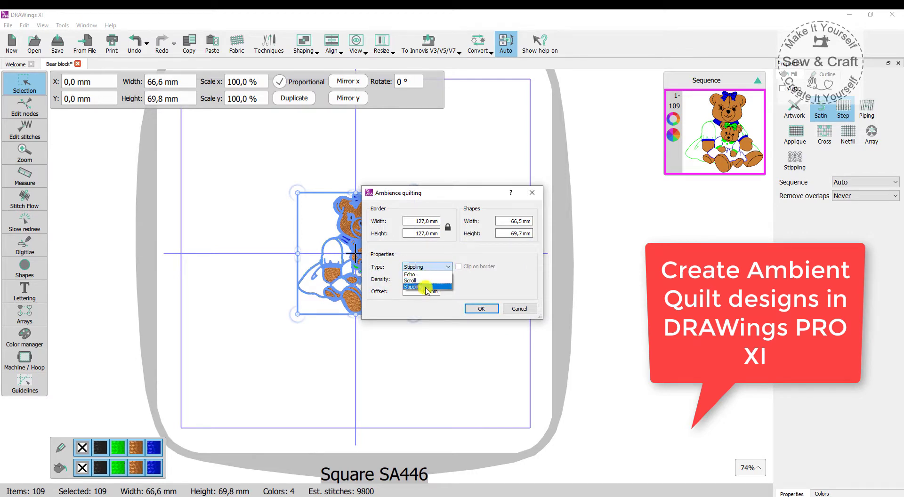
left_click(417, 274)
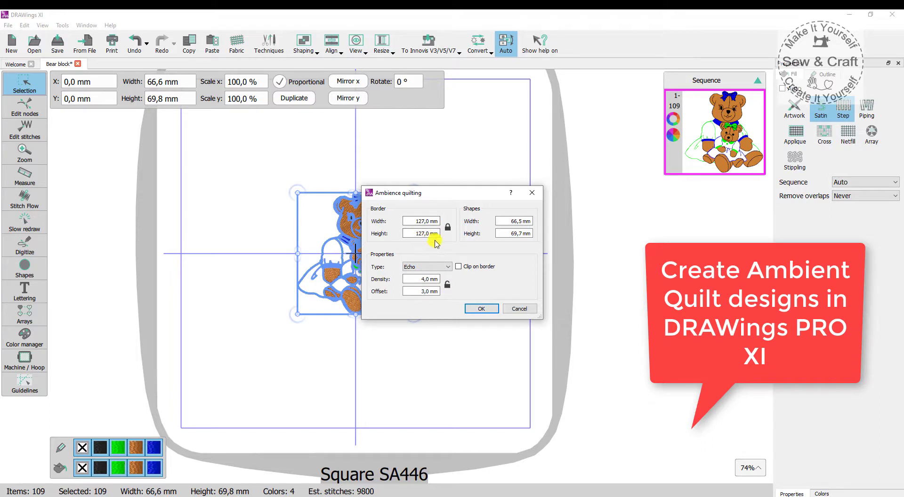
left_click(420, 222)
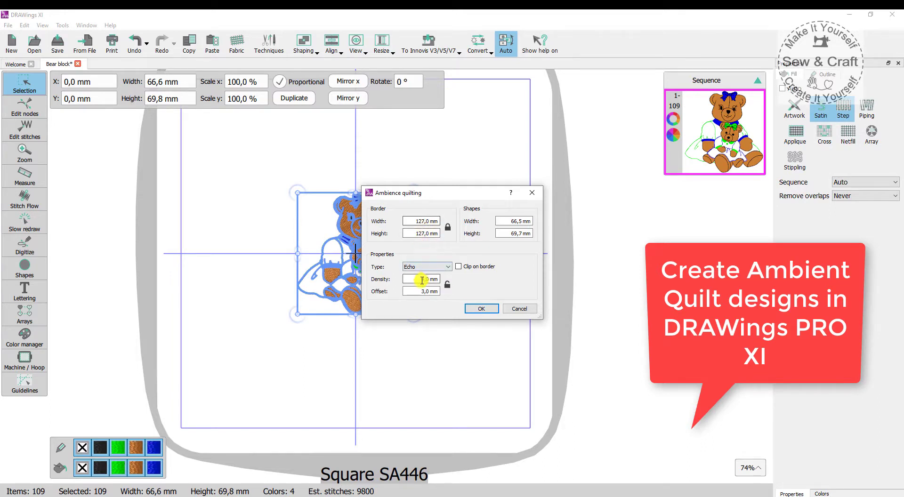
left_click(482, 309)
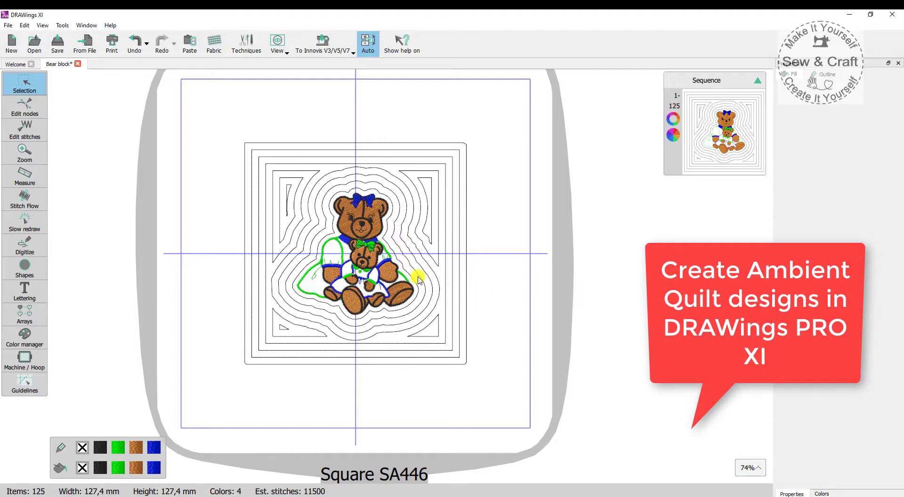
Step: Undo the echo quilting and surround the whole bear with Stippling ambience quilting instead
key("ctrl+z")
left_click_drag(281, 178, 444, 330)
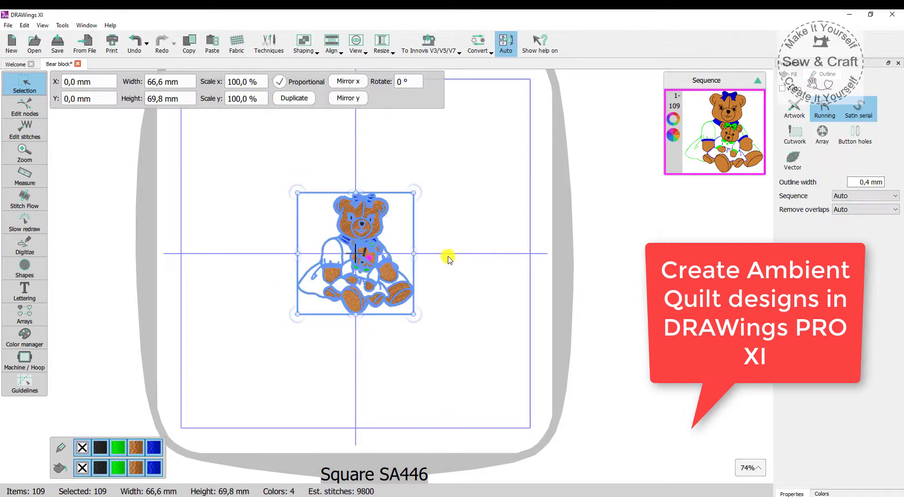
right_click(397, 234)
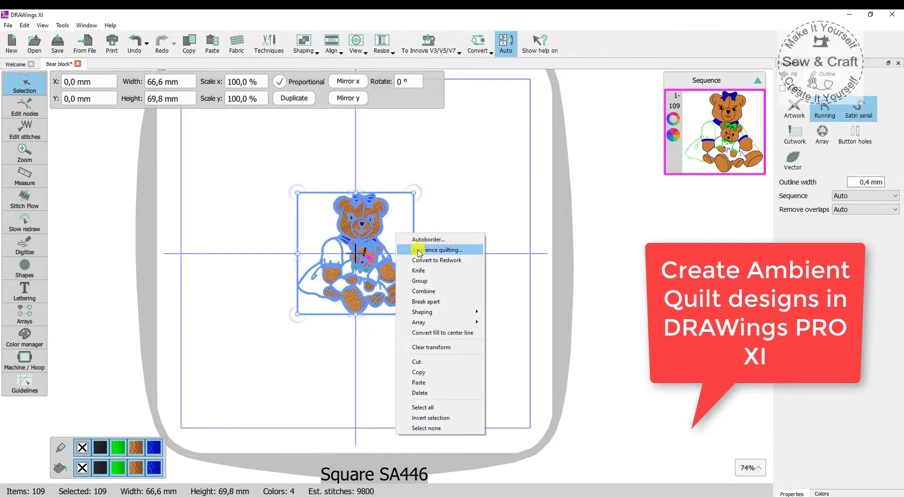
left_click(417, 251)
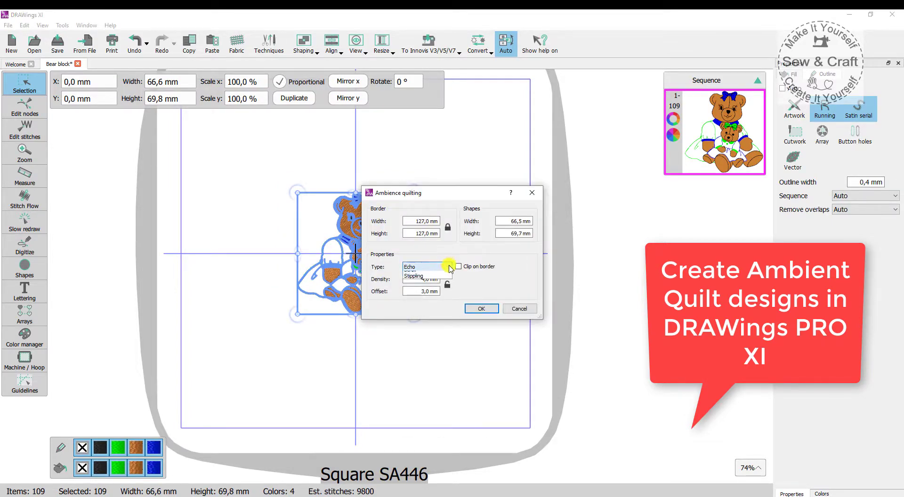
left_click(424, 275)
left_click(481, 309)
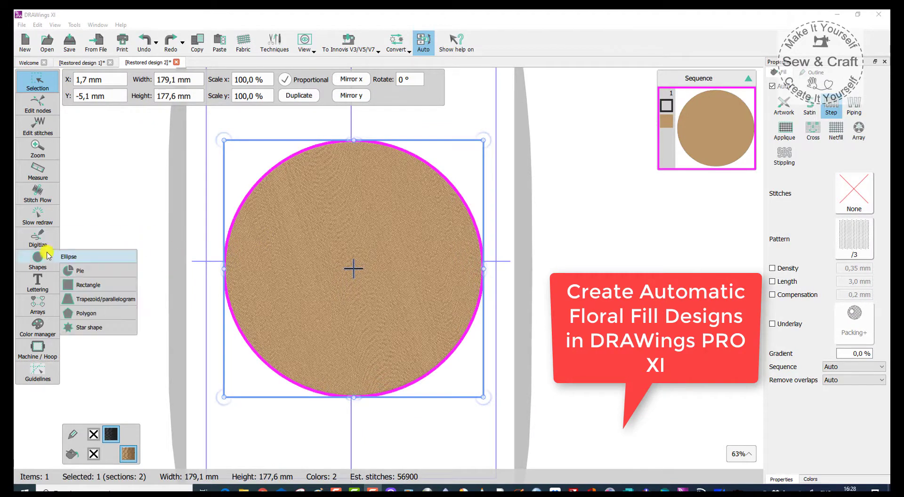
Step: Create a floral array from the tan circle, using the pink outlined five-petal flower and the solid curved leaf from the Floral Library
right_click(432, 175)
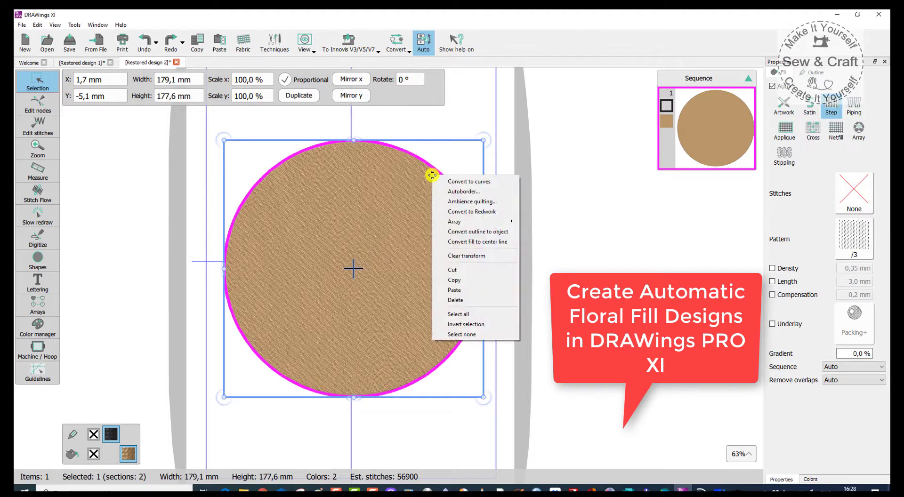
mouse_move(448, 222)
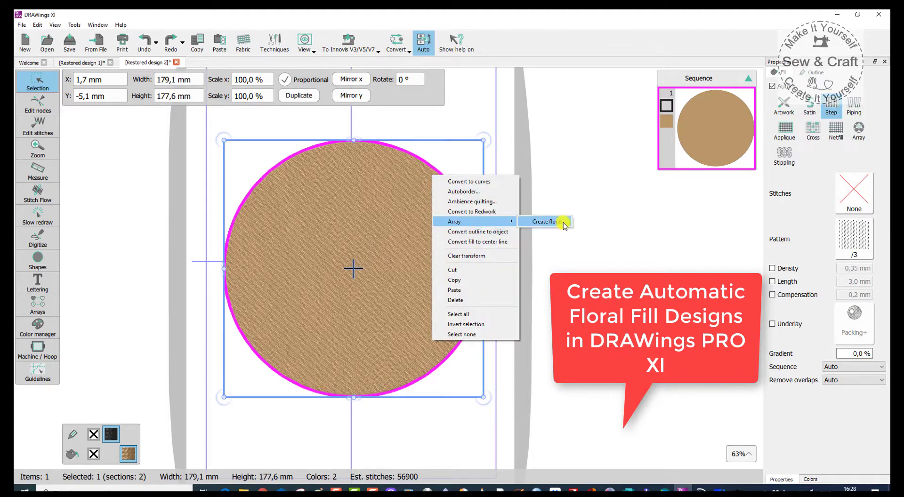
left_click(562, 224)
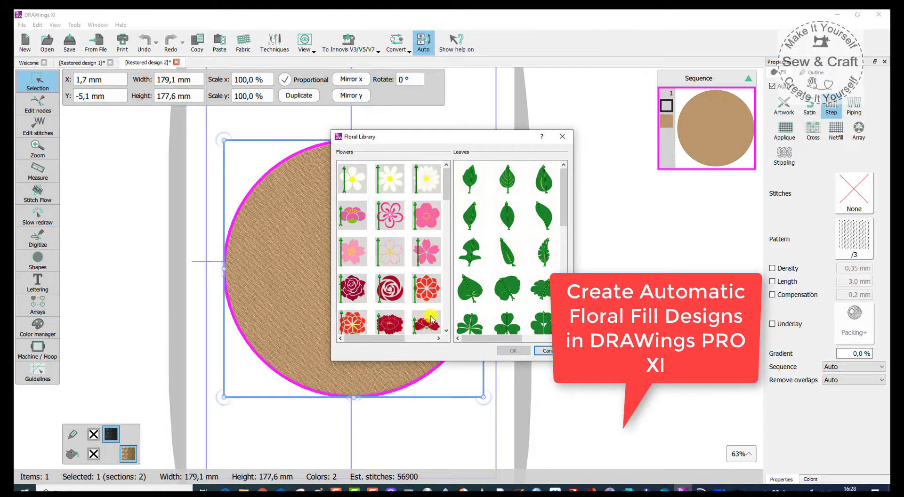
scroll(434, 328, "down", 5)
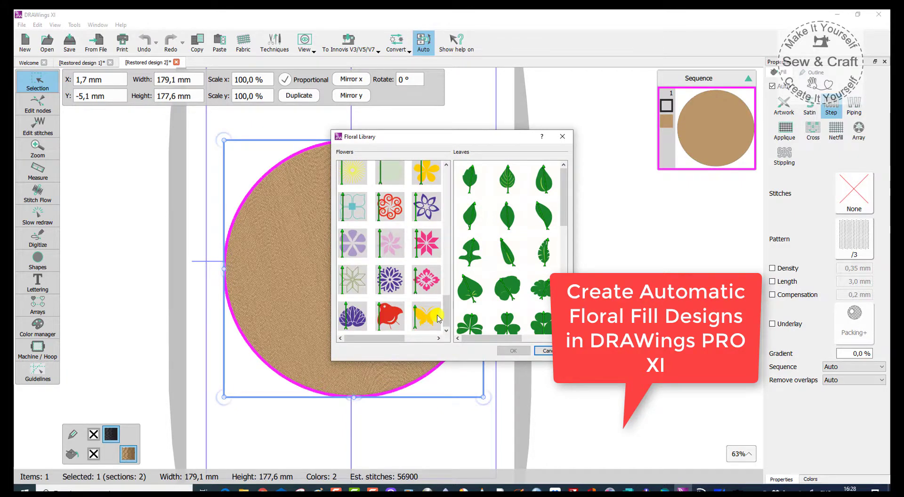
scroll(433, 301, "up", 10)
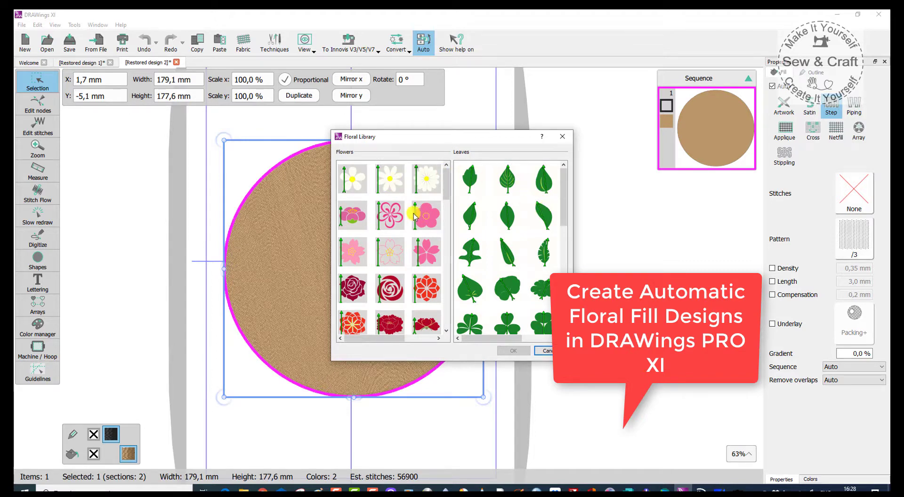
left_click(396, 221)
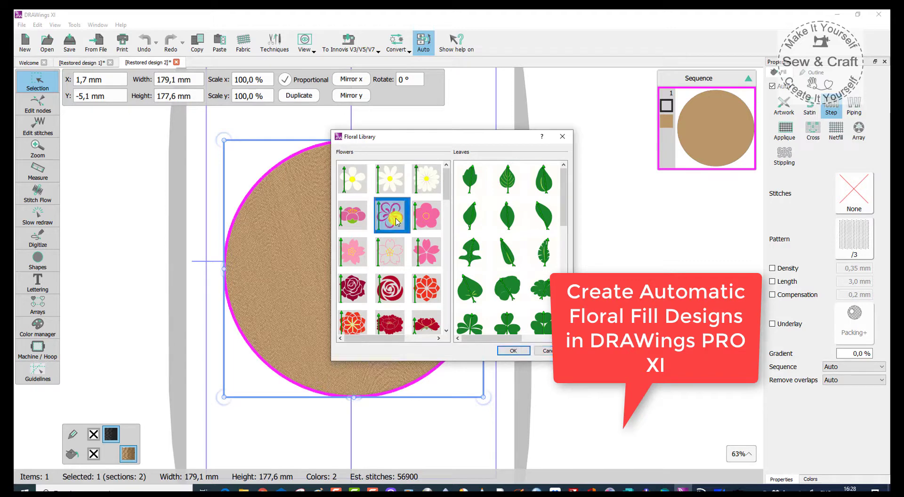
left_click(541, 218)
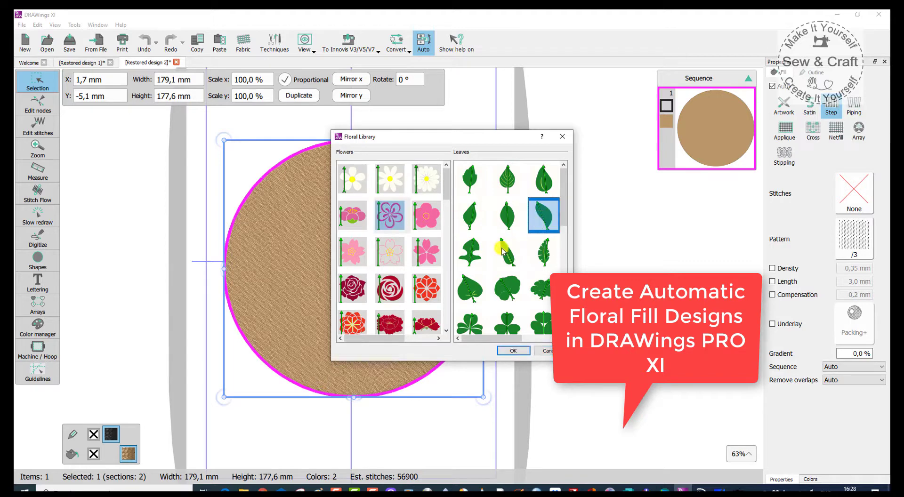
left_click(513, 350)
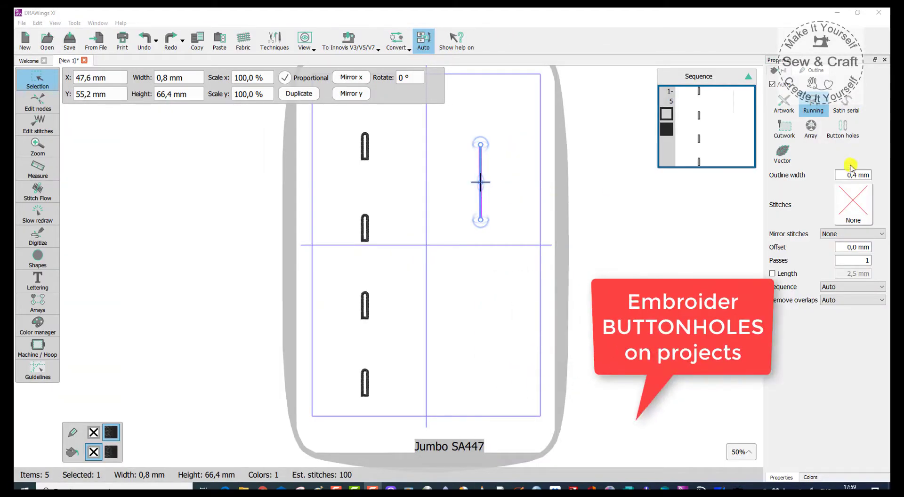
Step: Convert the selected vertical line into button holes with the Start 2 start style and the End 4 end style
left_click(845, 132)
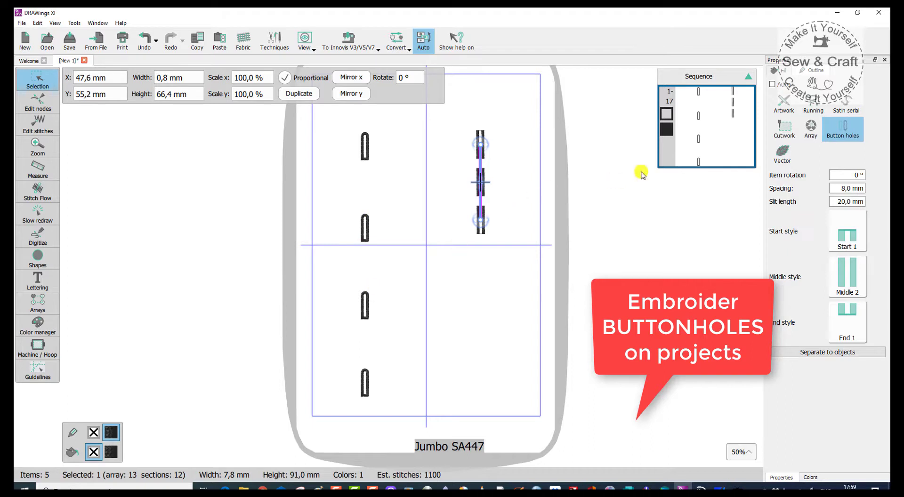
left_click(849, 240)
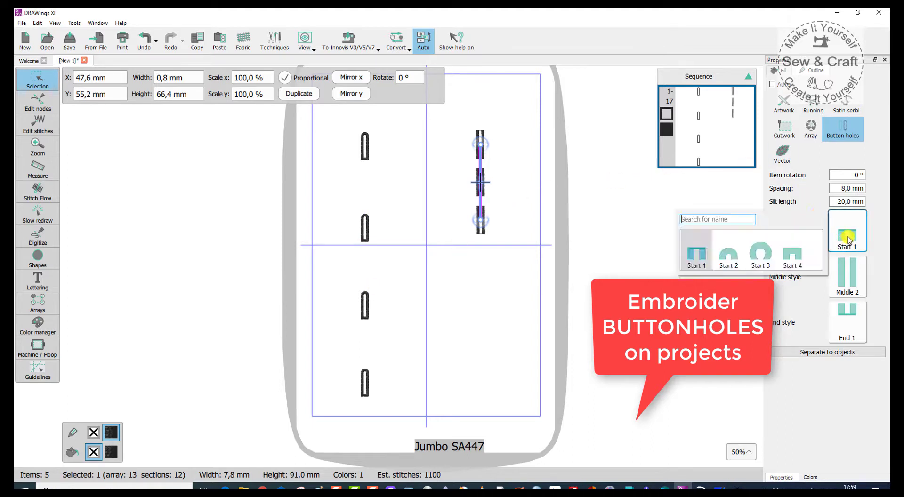
left_click(729, 254)
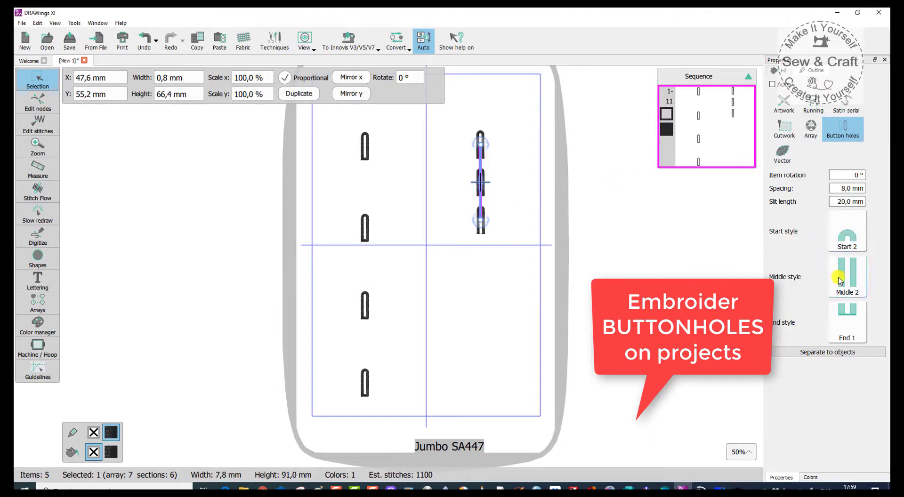
left_click(840, 312)
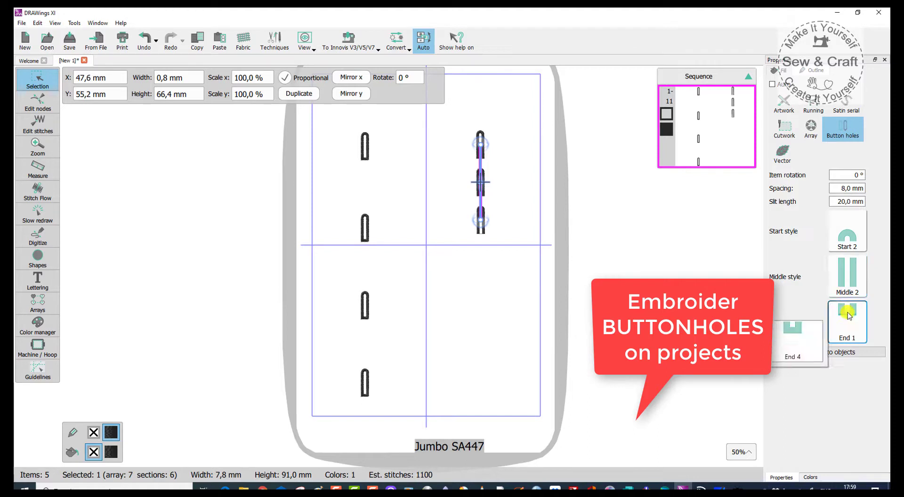
left_click(794, 337)
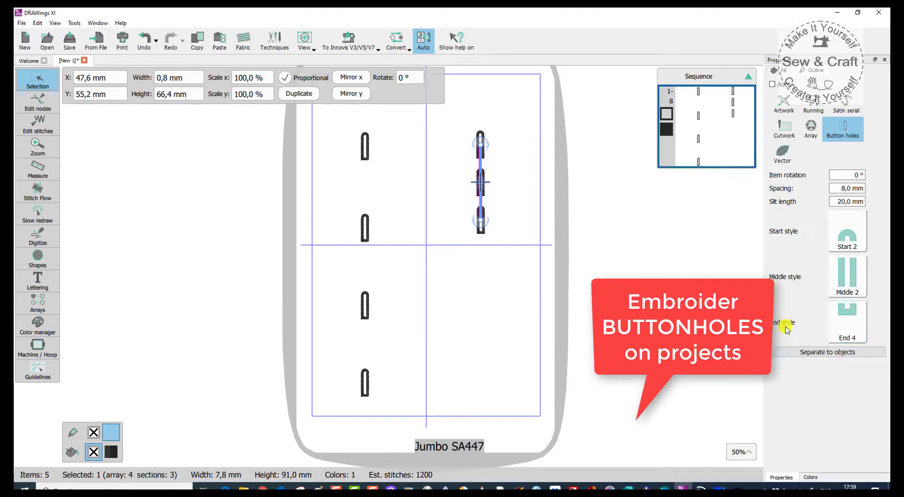
left_click(484, 299)
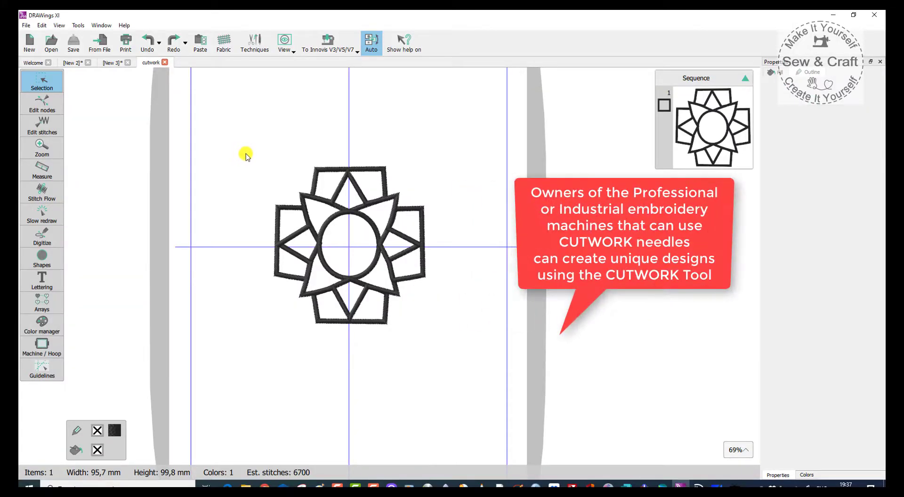
Step: Select the whole star-and-circle design and convert its satin outline to Cutwork
left_click_drag(247, 154, 458, 359)
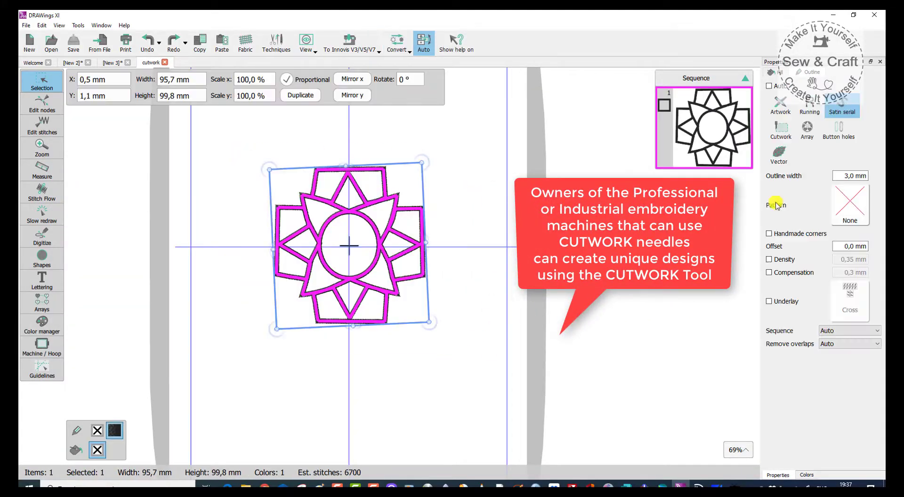
left_click(781, 128)
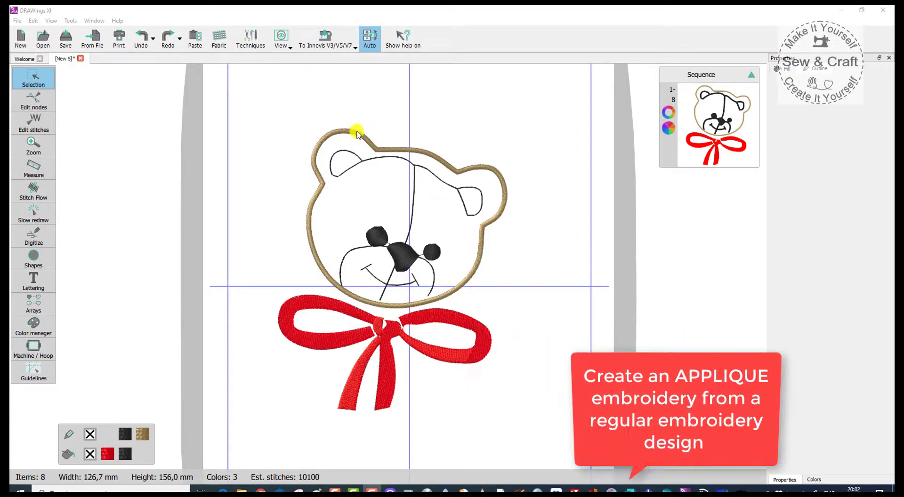
Step: Give the bear's closed head outline an Applique fill
left_click(356, 134)
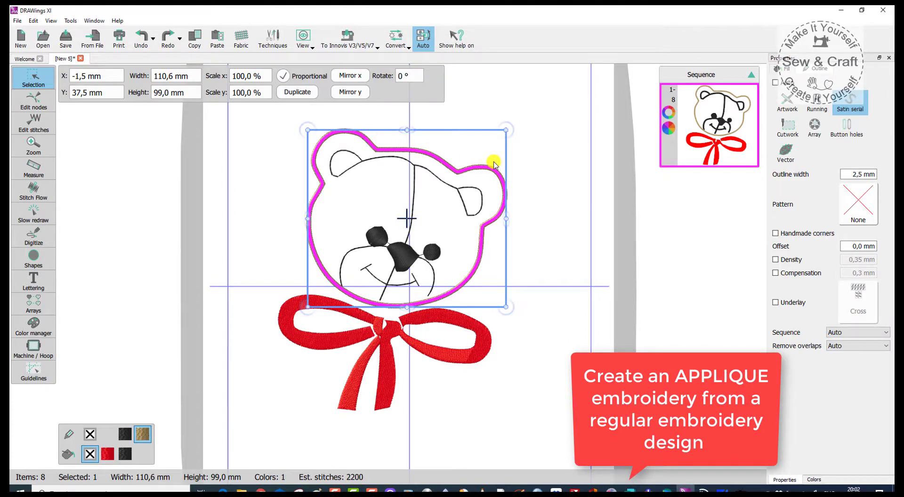
left_click(784, 69)
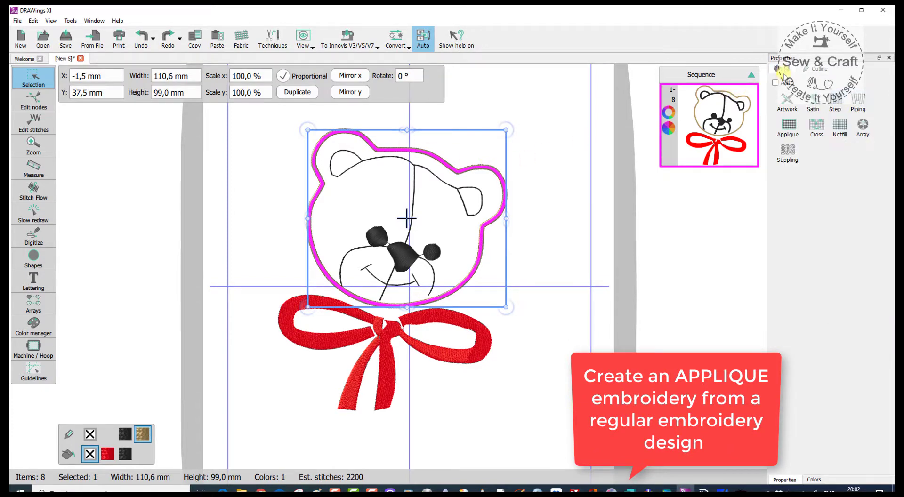
left_click(789, 127)
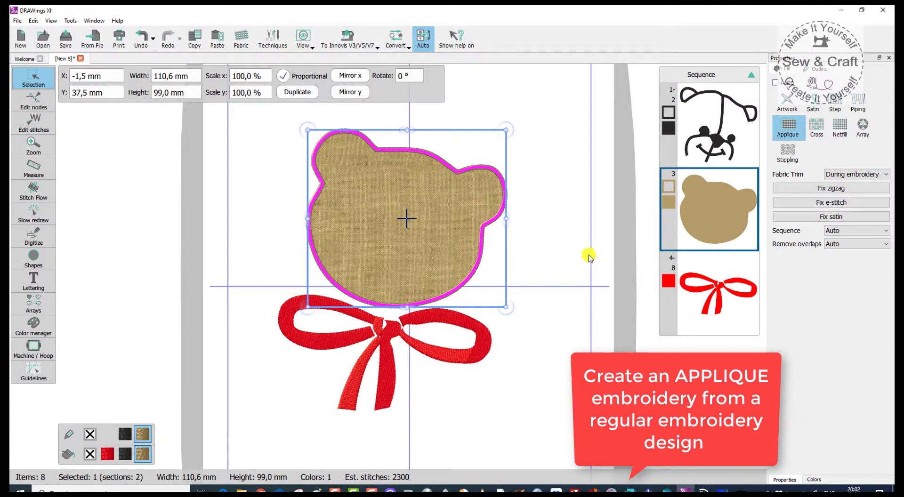
left_click(567, 256)
Step: Move the bear's applique head to the first place in the sewing sequence, ahead of the black facial details
left_click(717, 236)
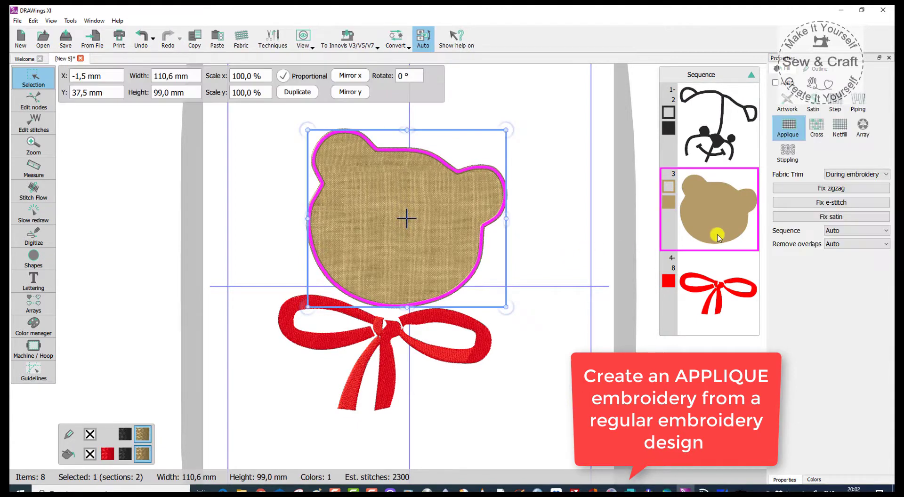
mouse_move(717, 237)
left_mouse_down()
mouse_move(719, 139)
mouse_move(716, 148)
left_mouse_up()
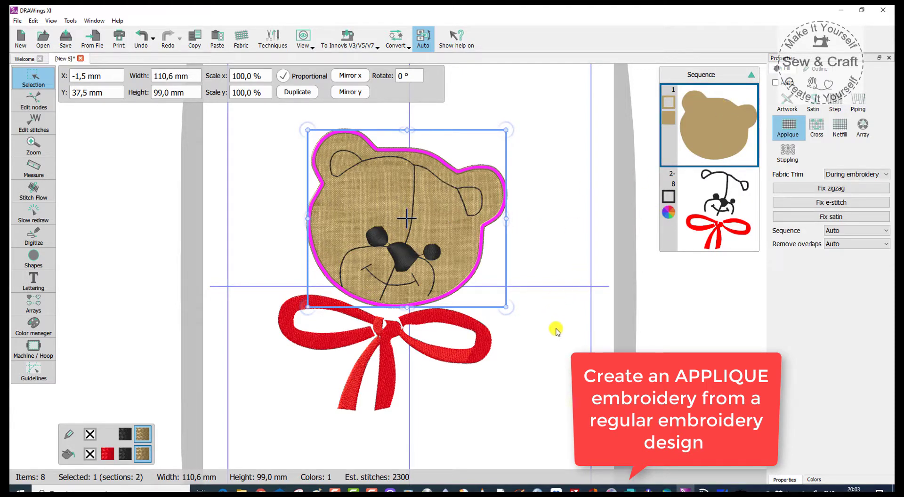
left_click(527, 266)
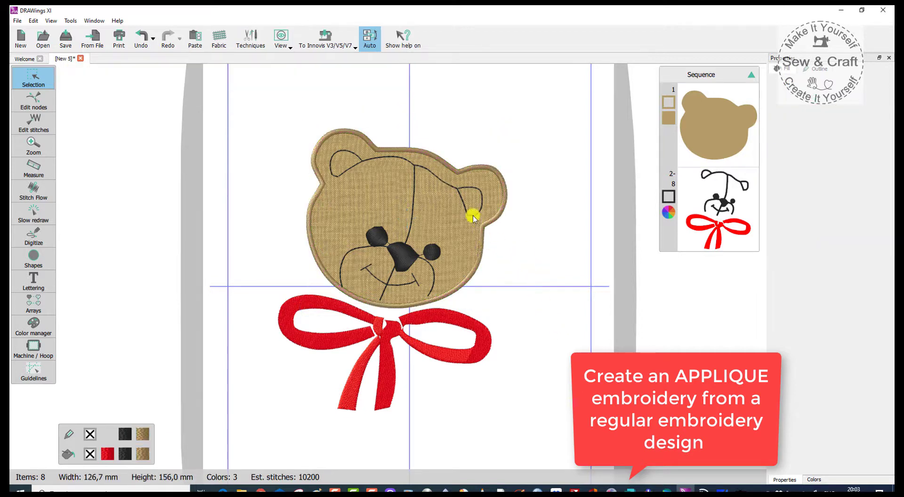
Step: Select the applique head and review its Fabric Trim options, keeping During embroidery
left_click(454, 288)
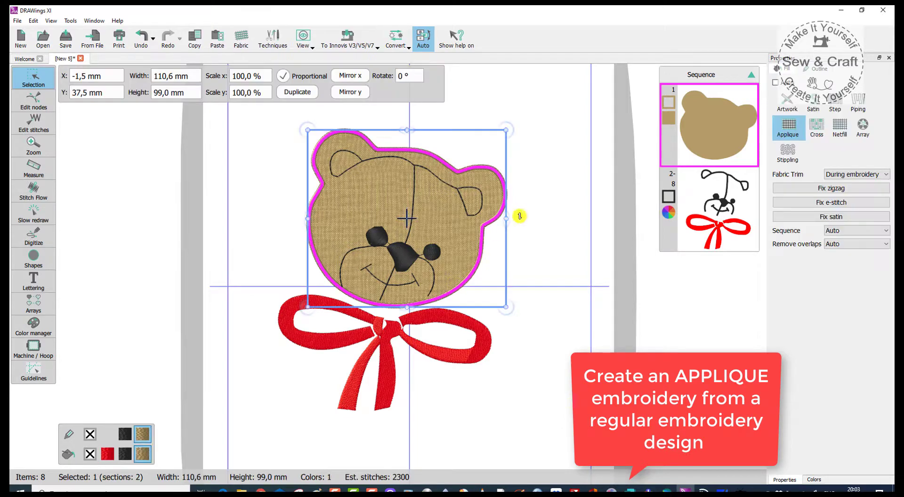
left_click(888, 175)
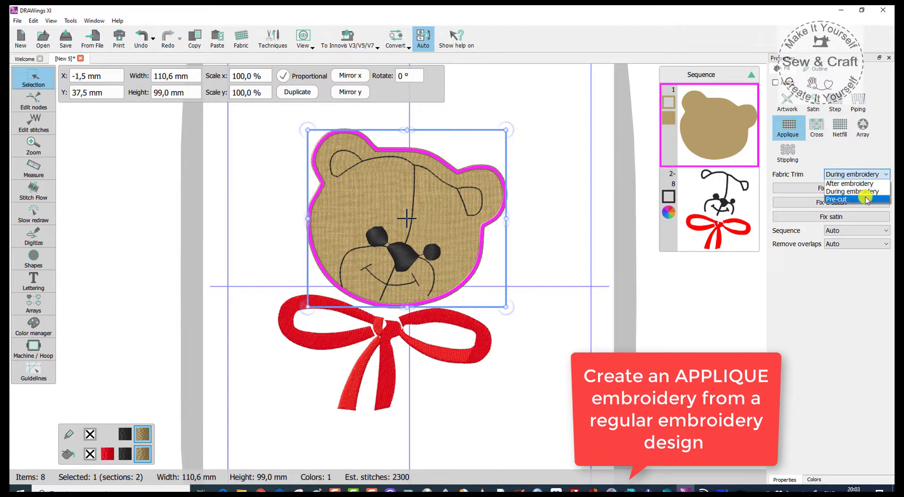
left_click(827, 324)
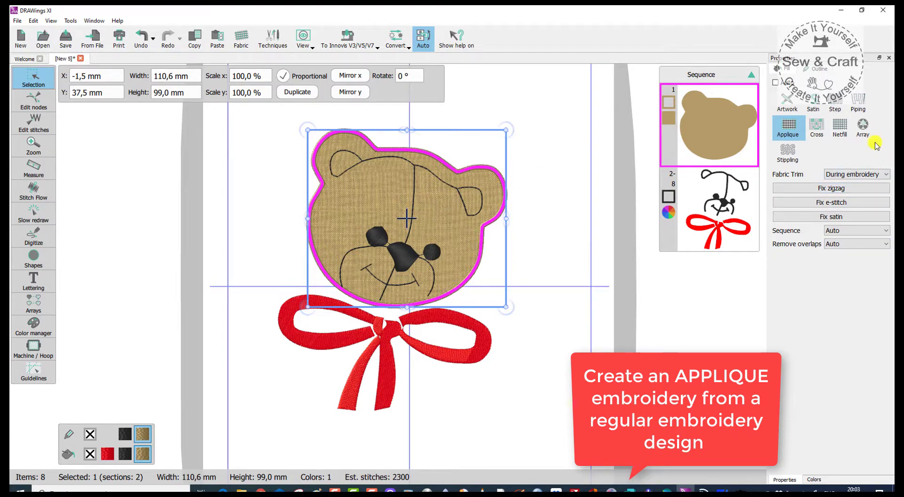
Step: Try fixed zigzag and e-stitch edges on the bear's applique head, finishing with a fixed satin edge
left_click(819, 188)
left_click(419, 335)
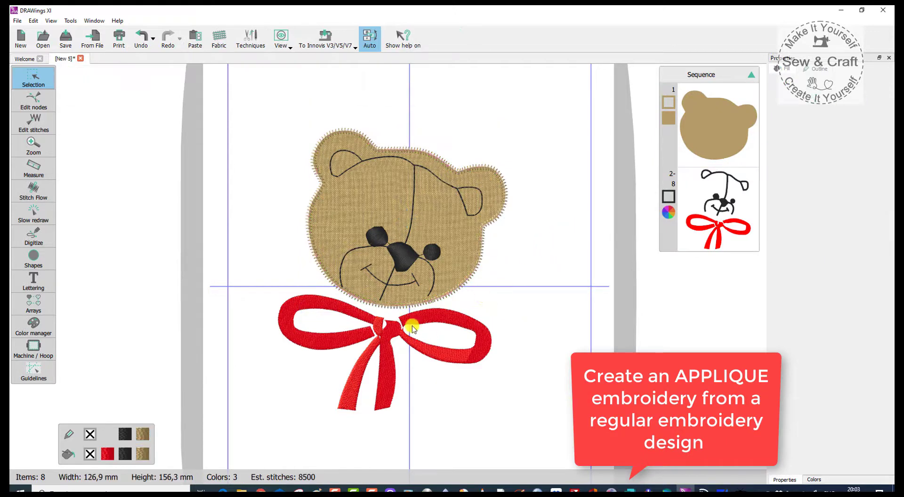
left_click(420, 307)
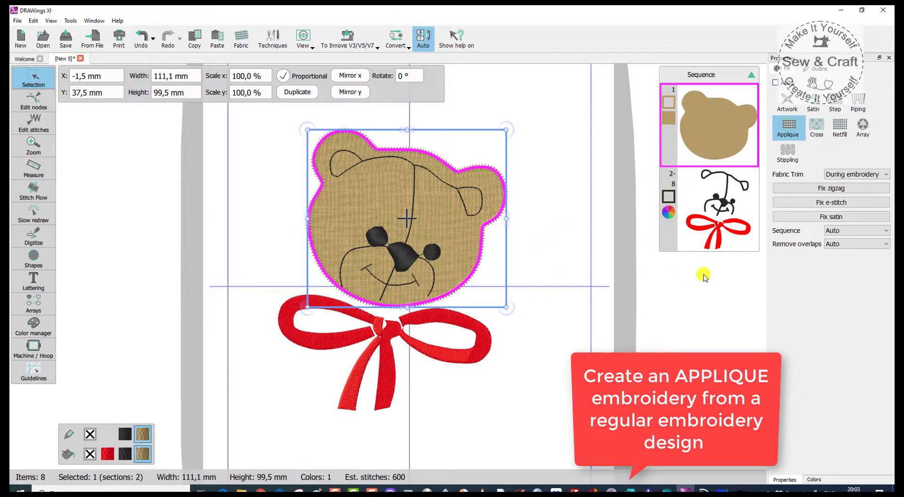
left_click(831, 202)
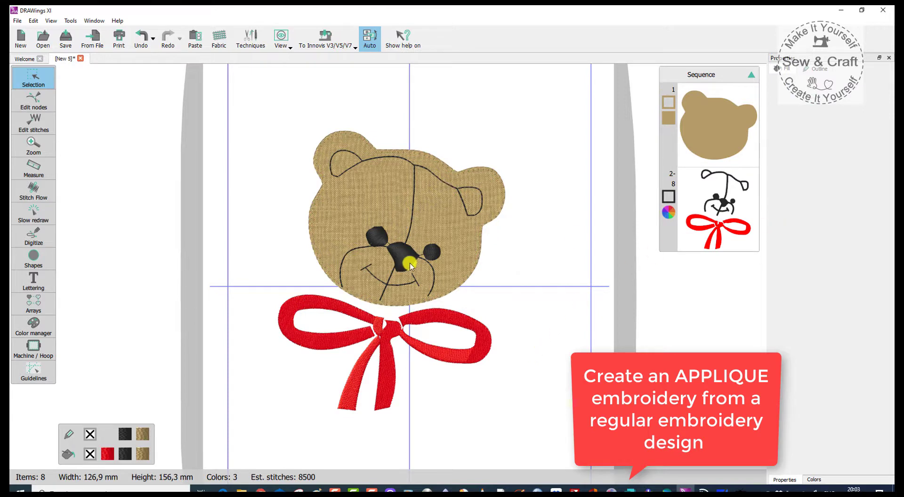
left_click(449, 257)
left_click(831, 217)
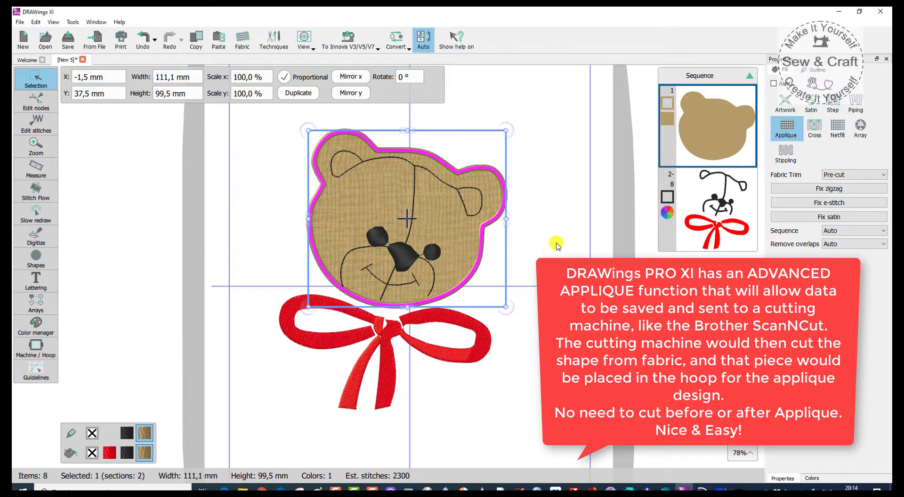
Step: Compare the zigzag and e-stitch edges on the Pre-cut applique head, return to satin, and deselect the head
left_click(833, 188)
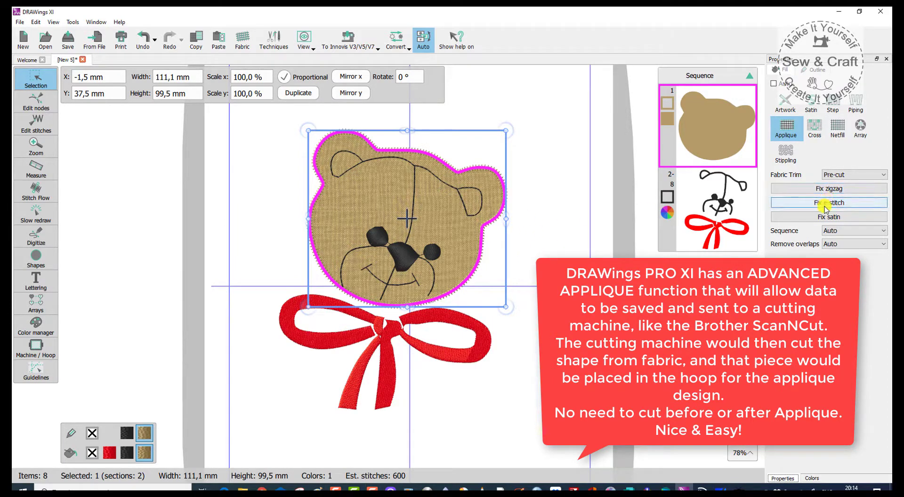
left_click(823, 204)
left_click(828, 217)
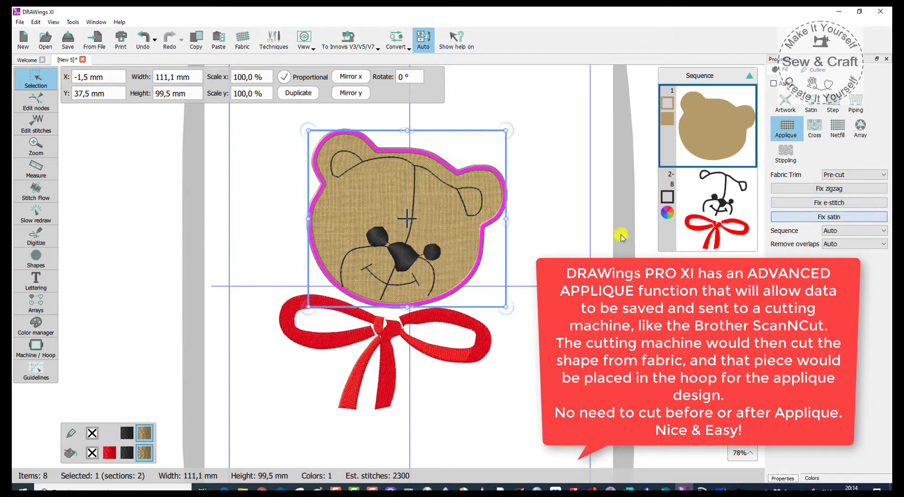
left_click(565, 242)
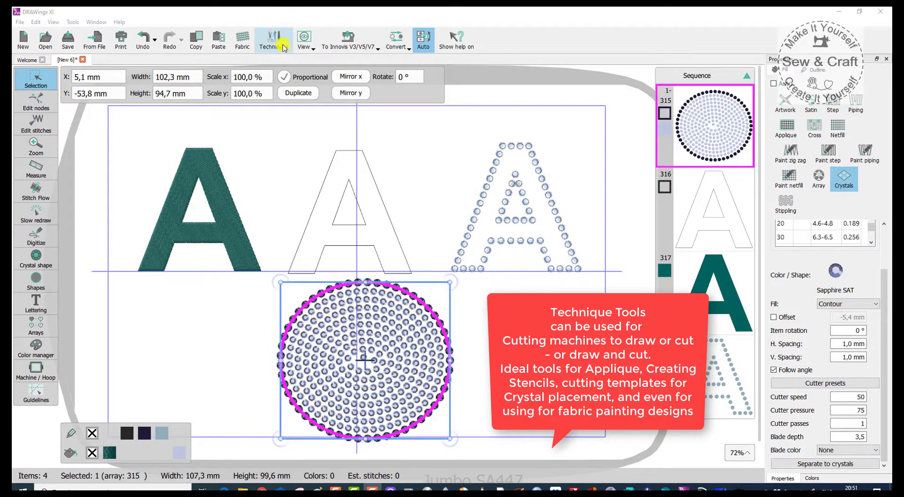
Step: Review the available techniques, and select the green embroidered letter A to inspect its Step fill settings
left_click(276, 44)
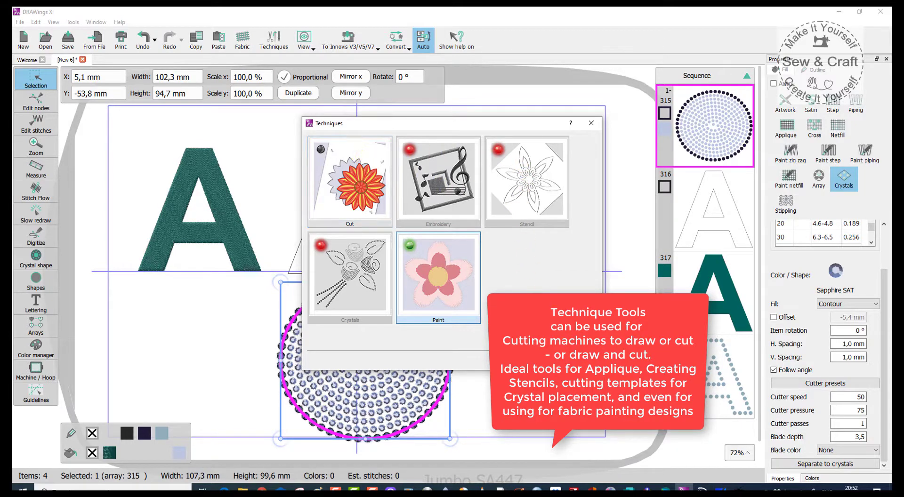
key("Escape")
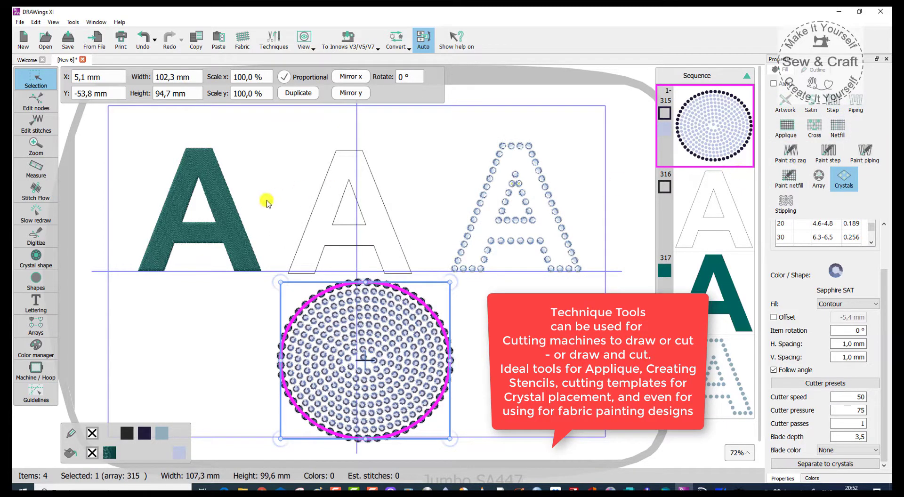
left_click(217, 227)
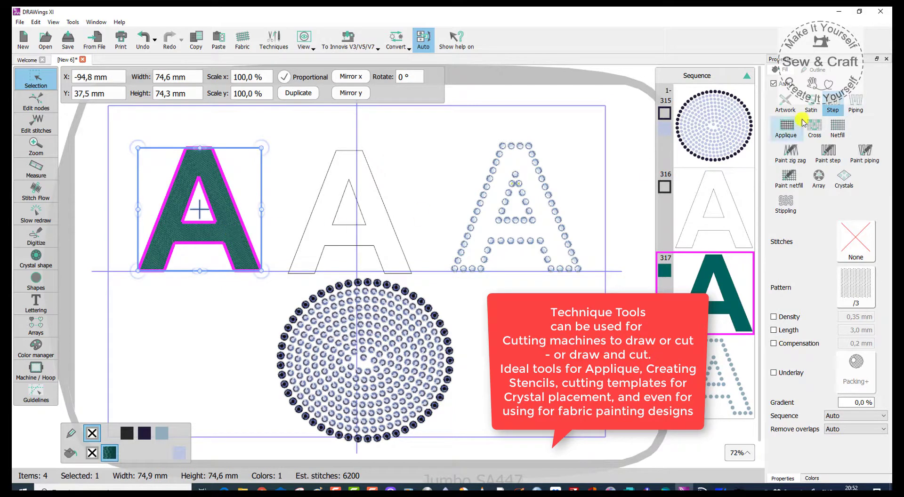
Step: Change the middle letter A's outline from Stencil to Paint line
left_click(380, 236)
left_click(373, 249)
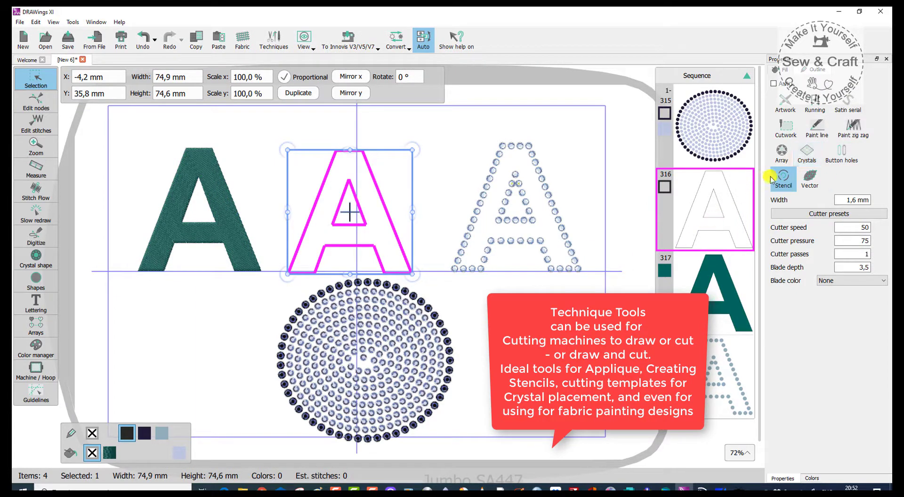
left_click(818, 129)
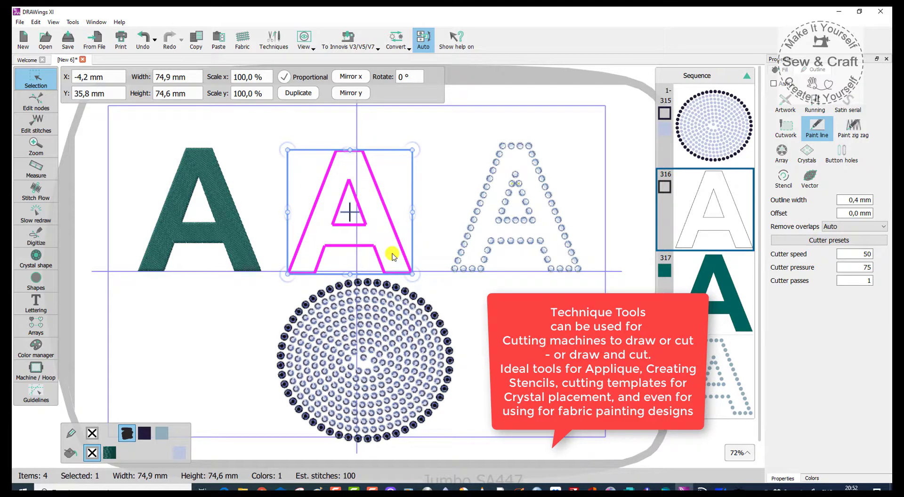
Step: Inspect the Crystals outline settings of the crystal-studded letter A, leaving nothing selected
left_click(526, 241)
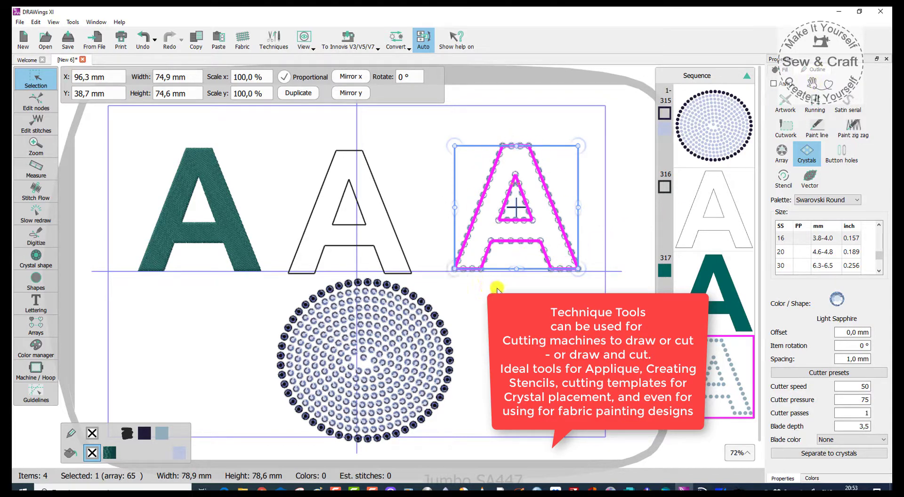
left_click(592, 215)
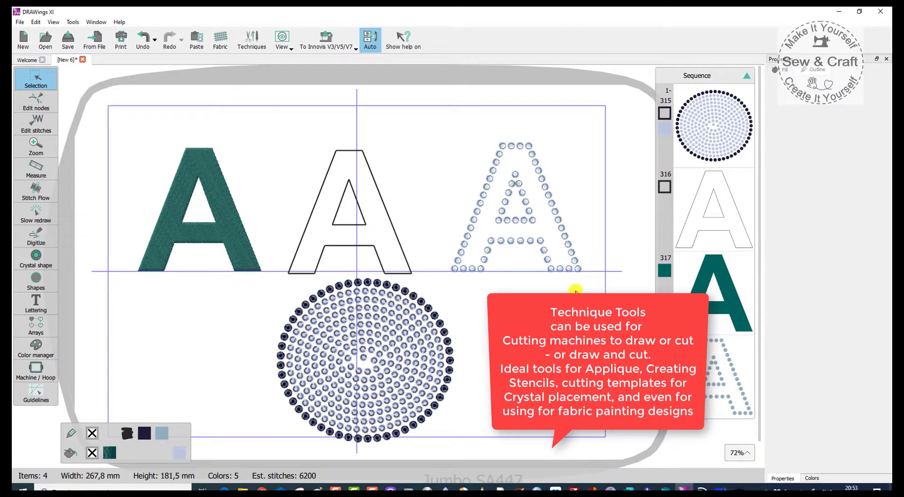
Step: Select the crystal circle and set its fill crystals to Sapphire AB from the Swarovski Round palette
scroll(571, 292, "down", 1)
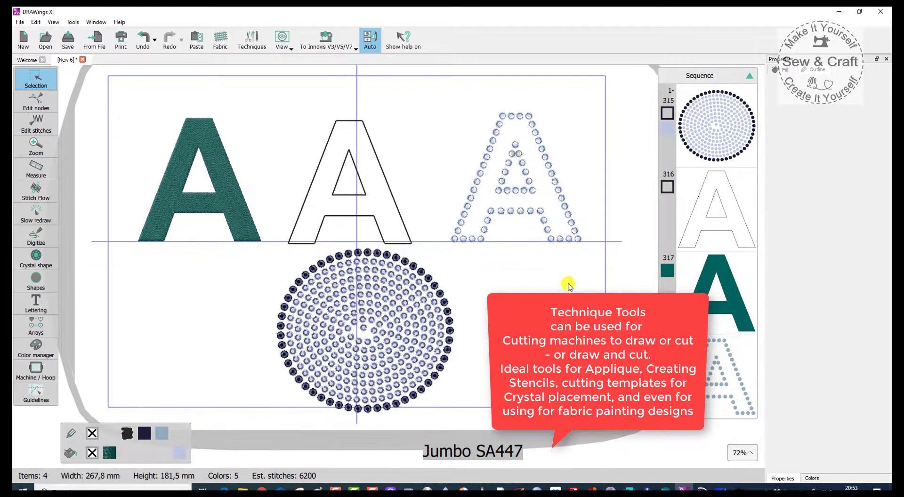
left_click(379, 351)
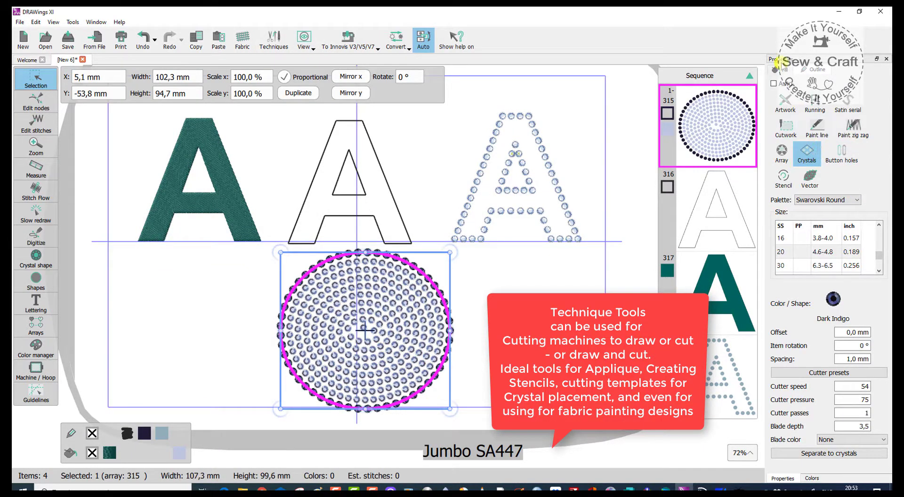
left_click(780, 70)
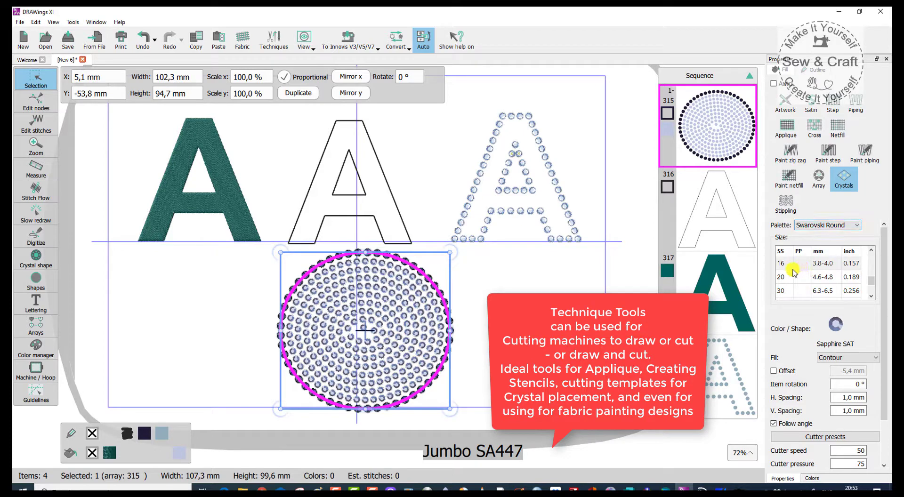
left_click(836, 326)
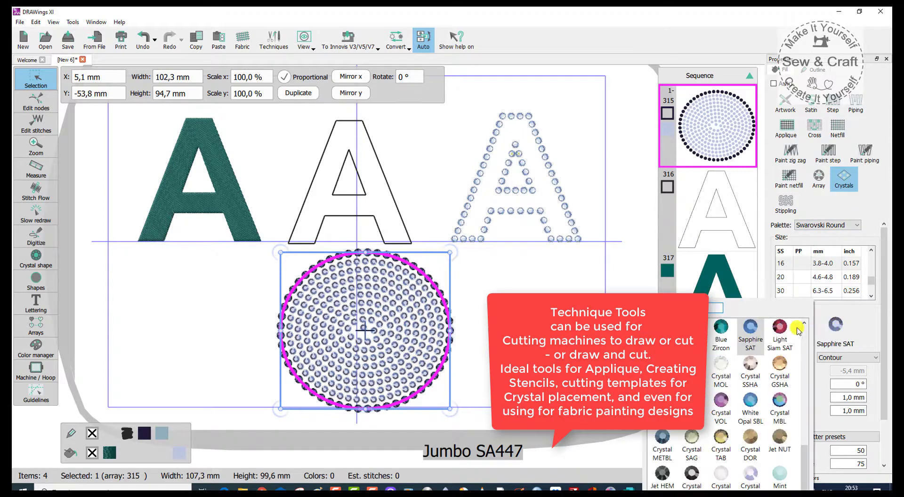
left_click(691, 334)
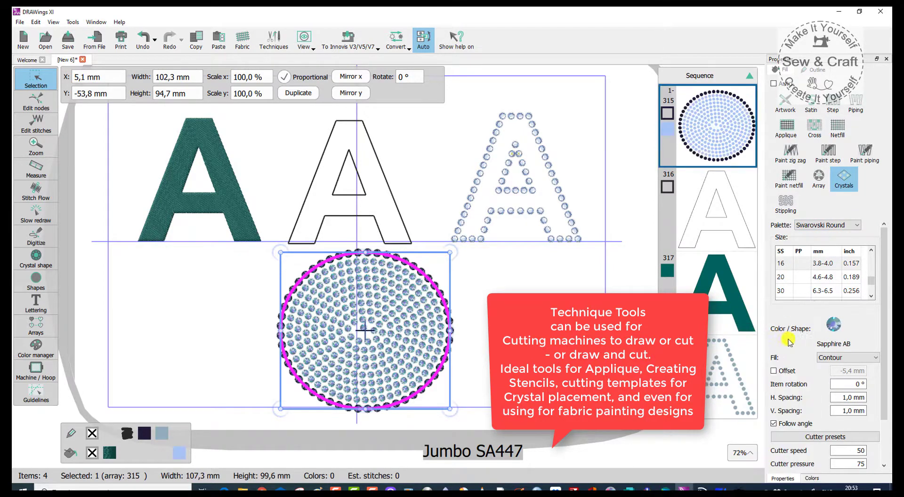
Step: Review the fill arrangements available for the circle's crystals, keeping Contour
scroll(803, 323, "down", 2)
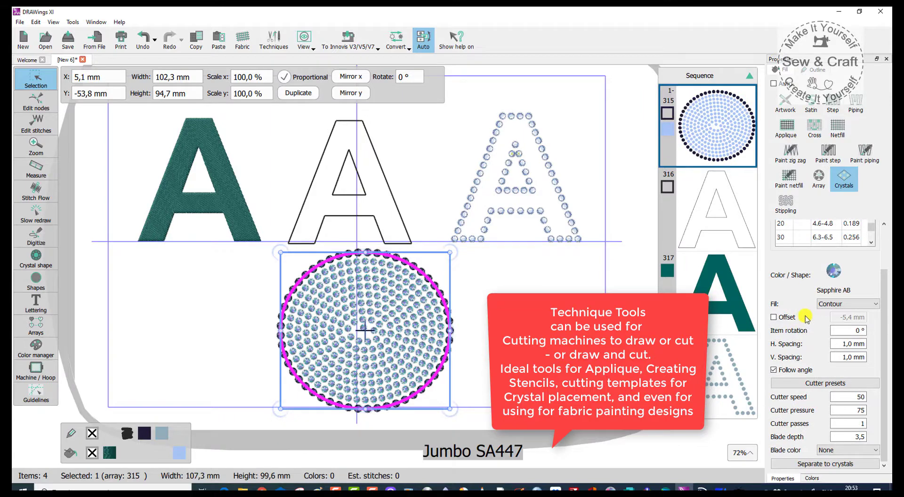
left_click(876, 305)
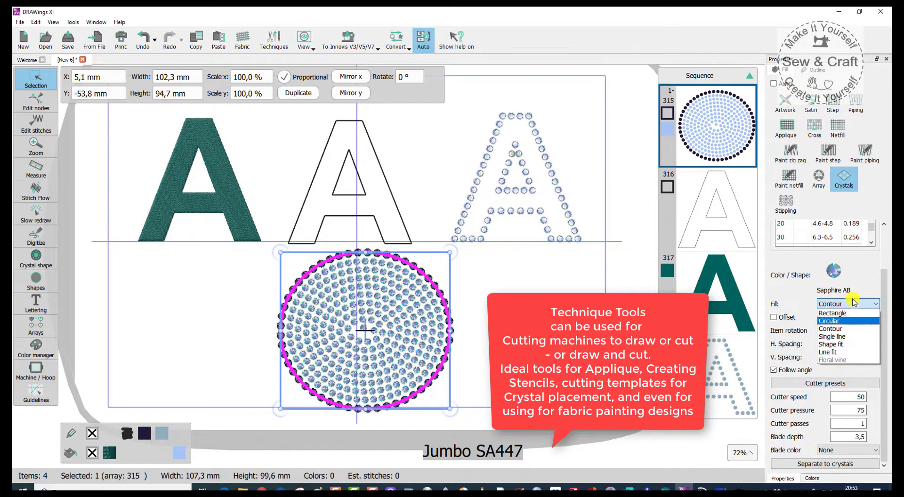
left_click(843, 329)
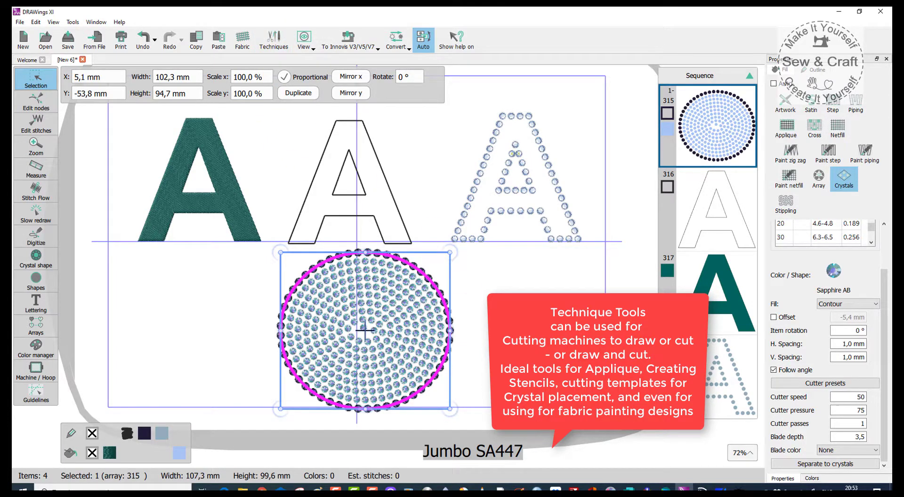
scroll(358, 263, "up", 3)
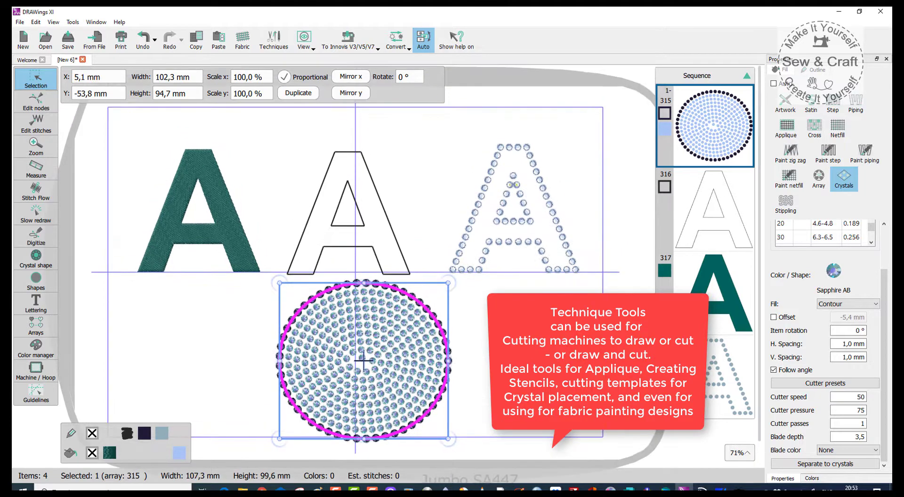